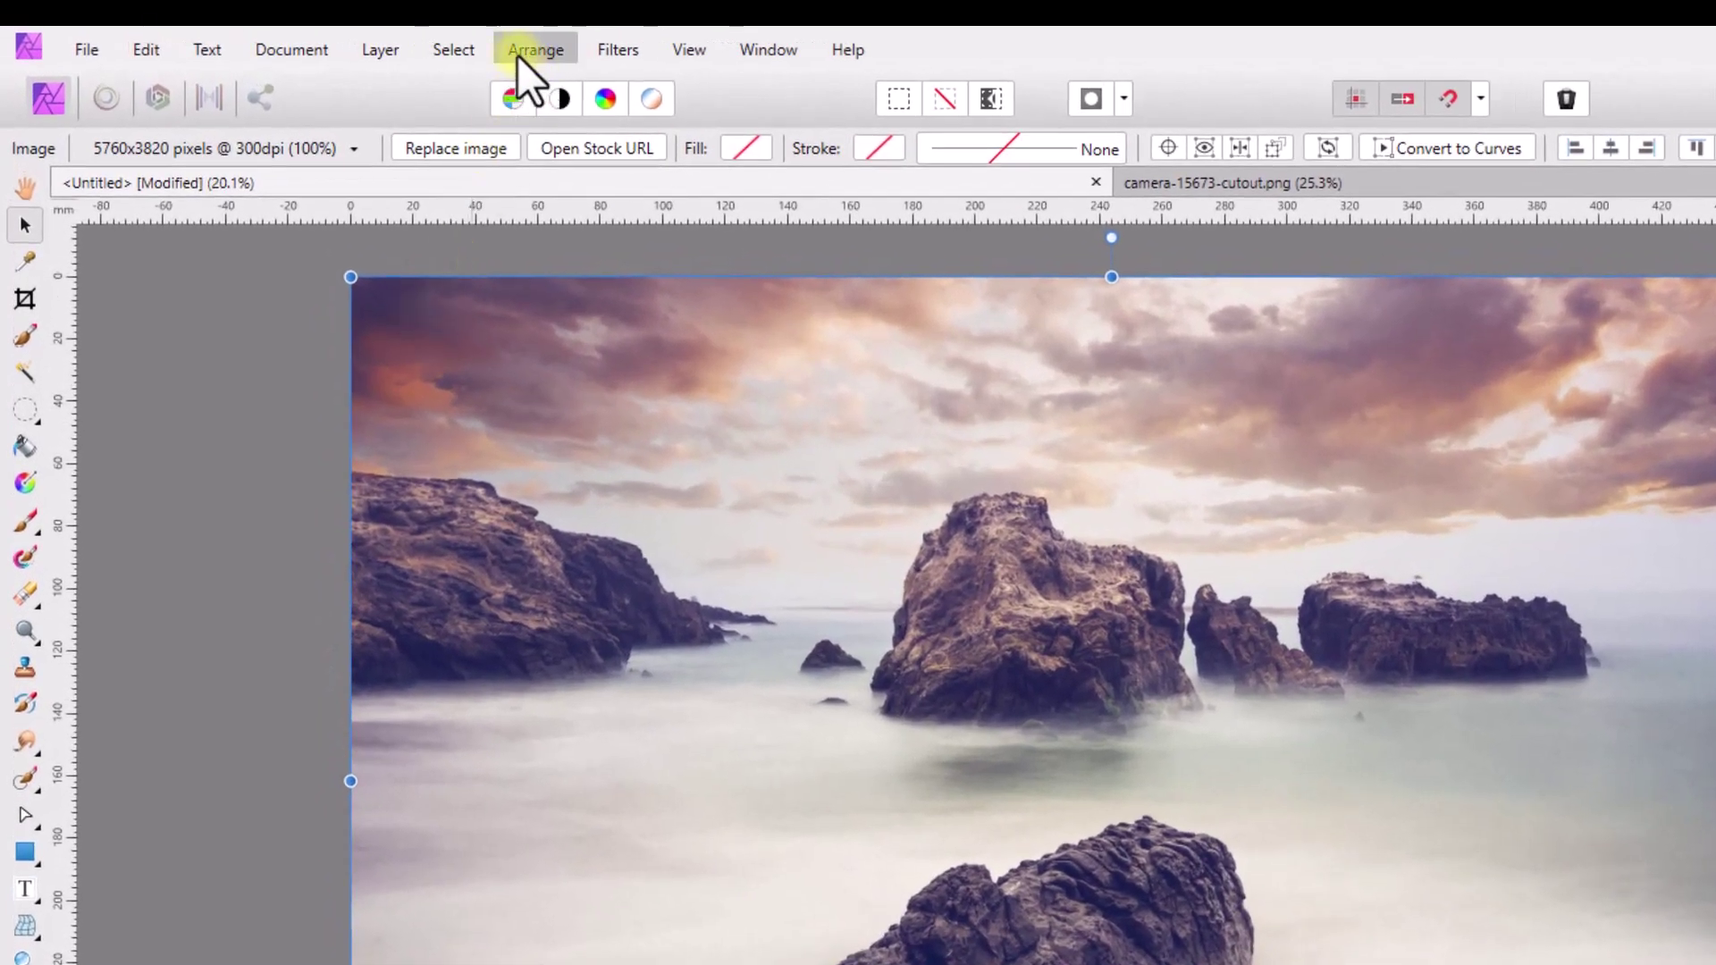
# Step: Add a White Balance adjustment layer above the seascape image
pyautogui.click(390, 50)
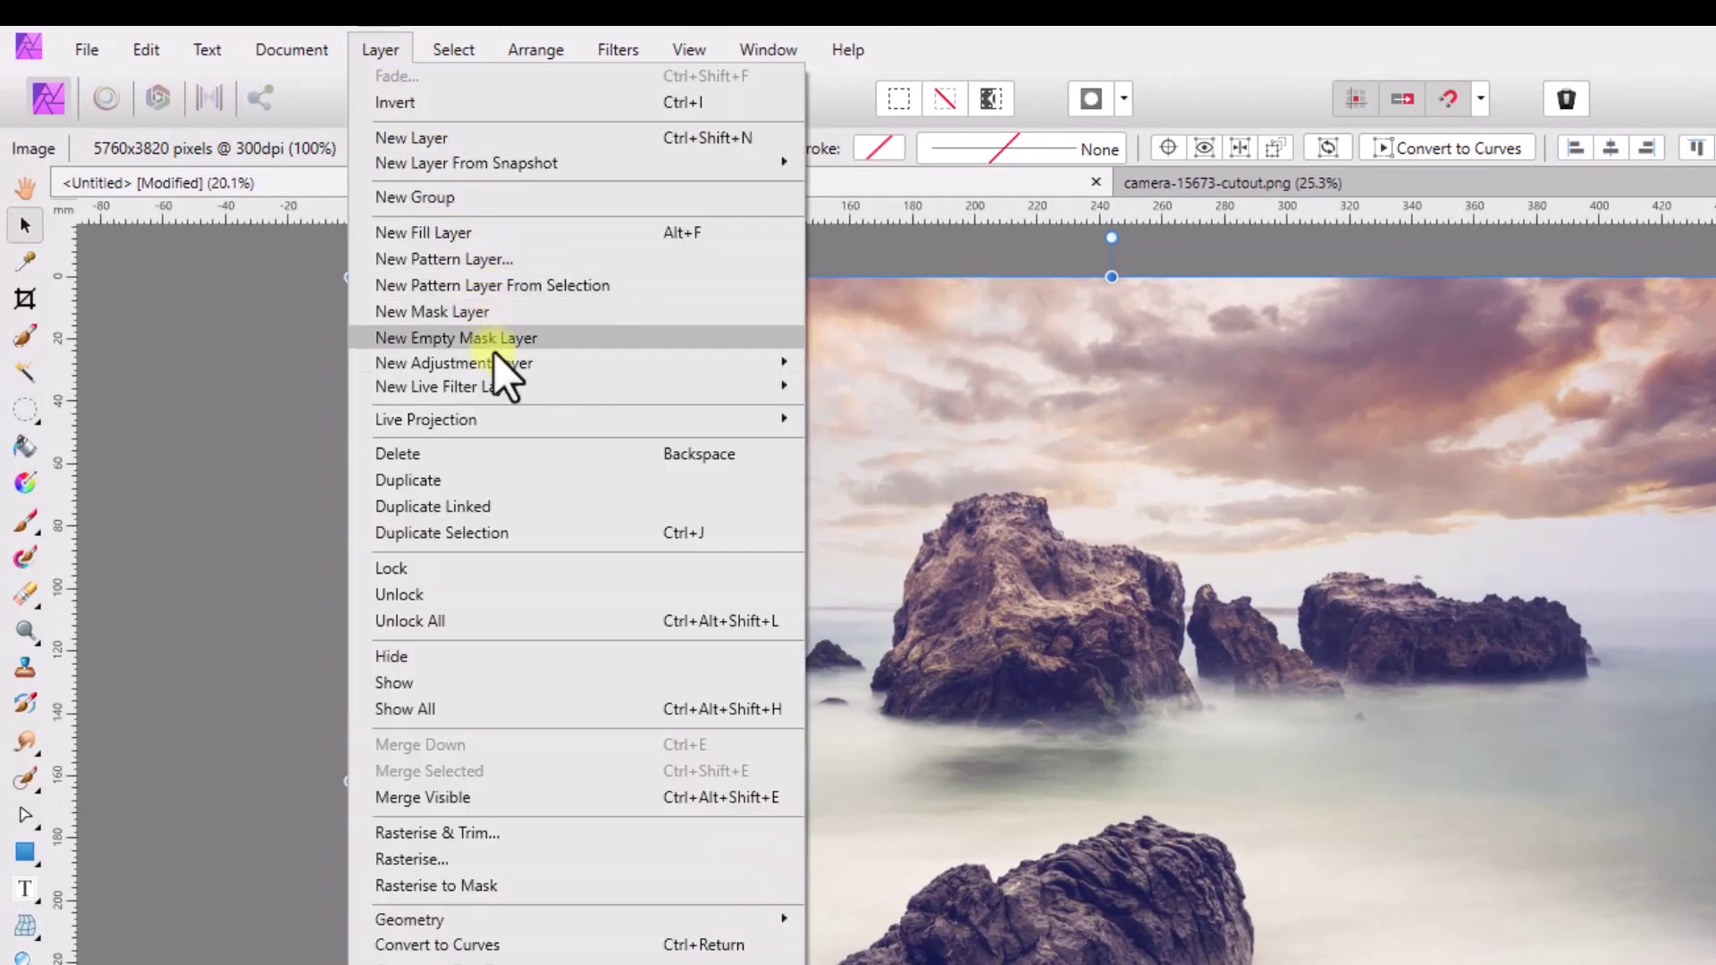
pyautogui.moveTo(496, 364)
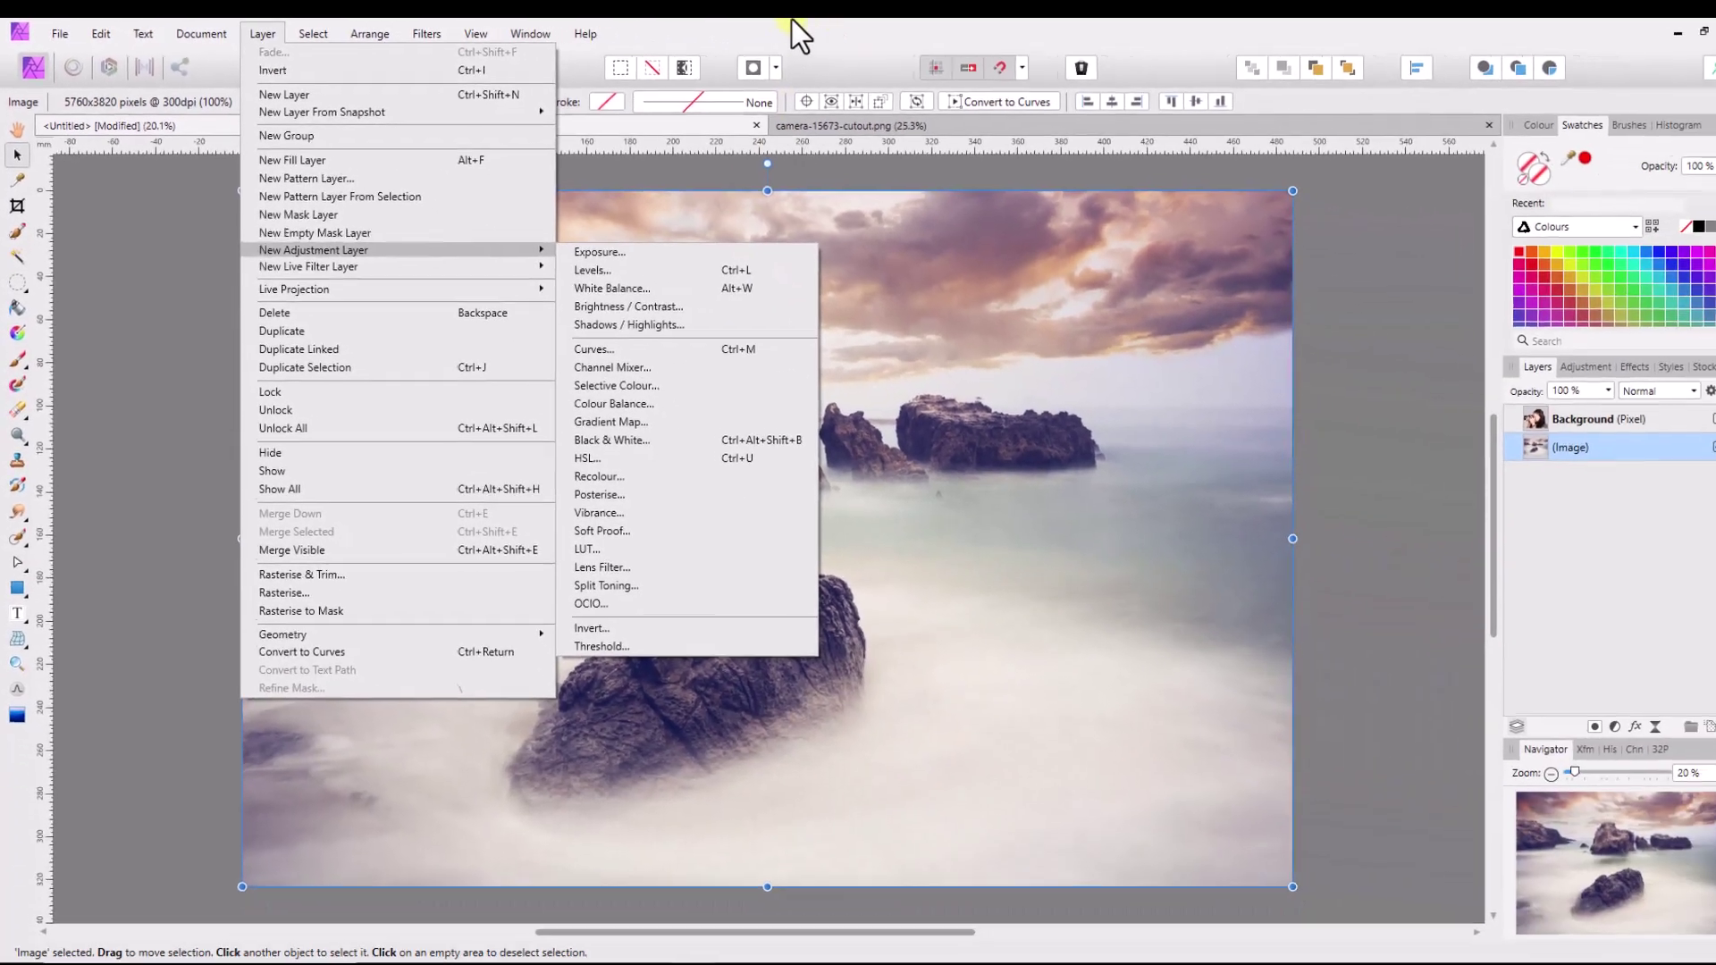
pyautogui.click(1150, 50)
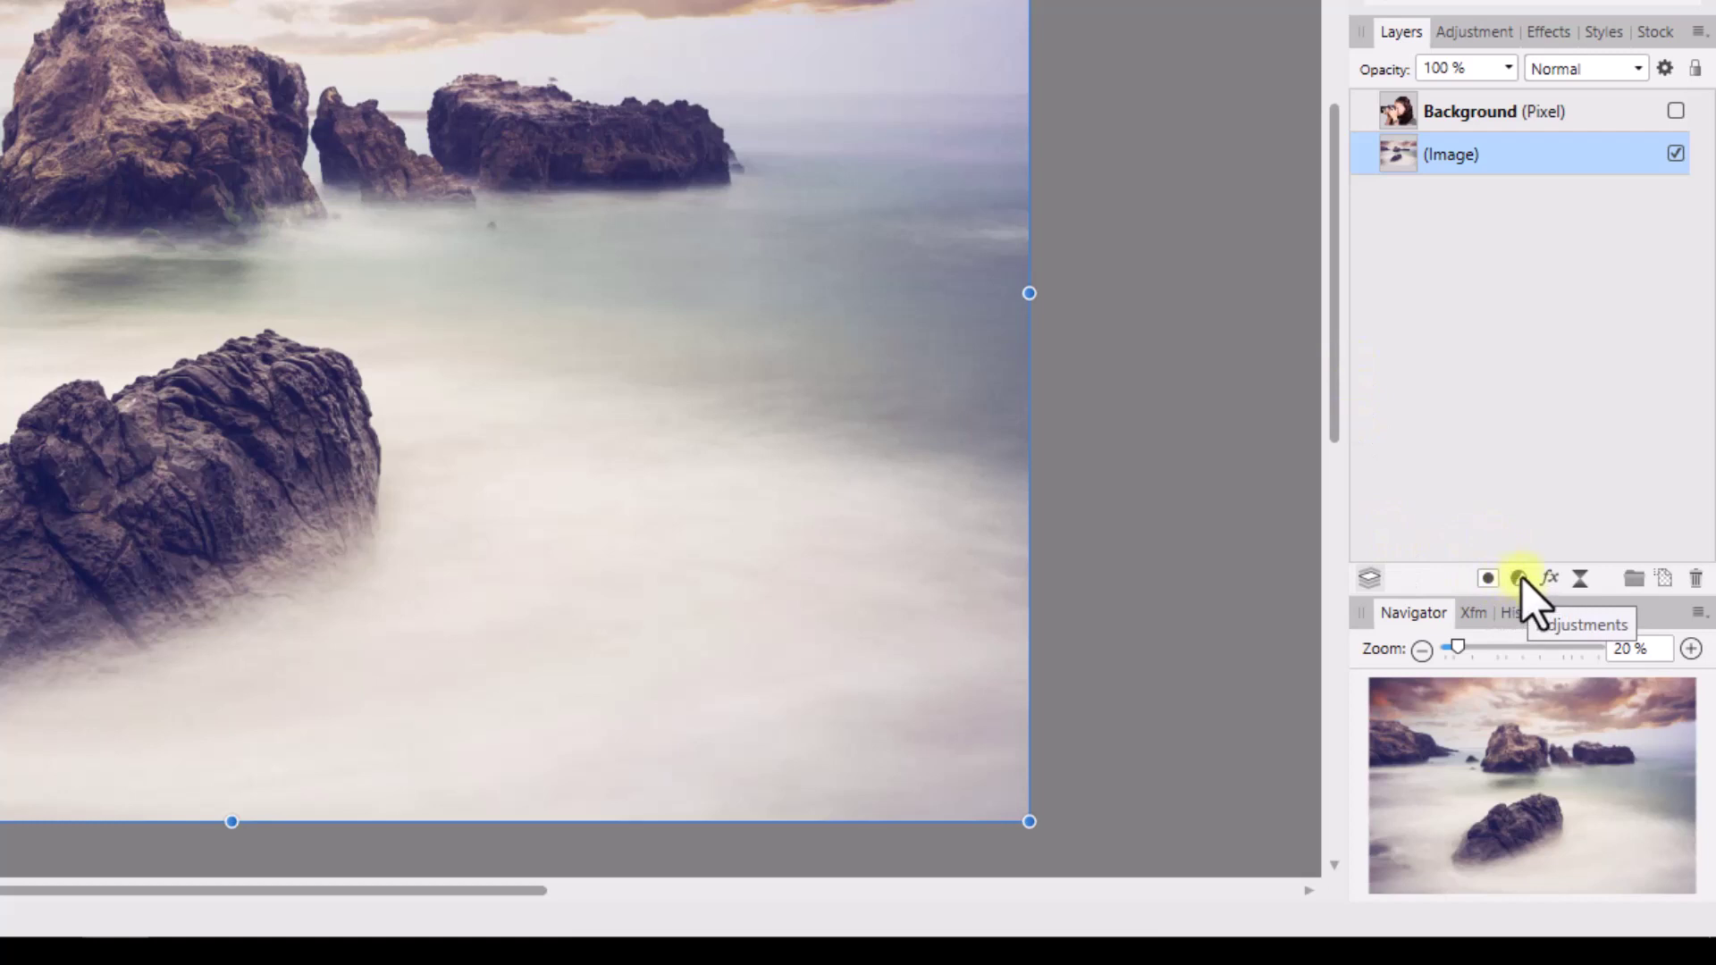
pyautogui.click(1519, 578)
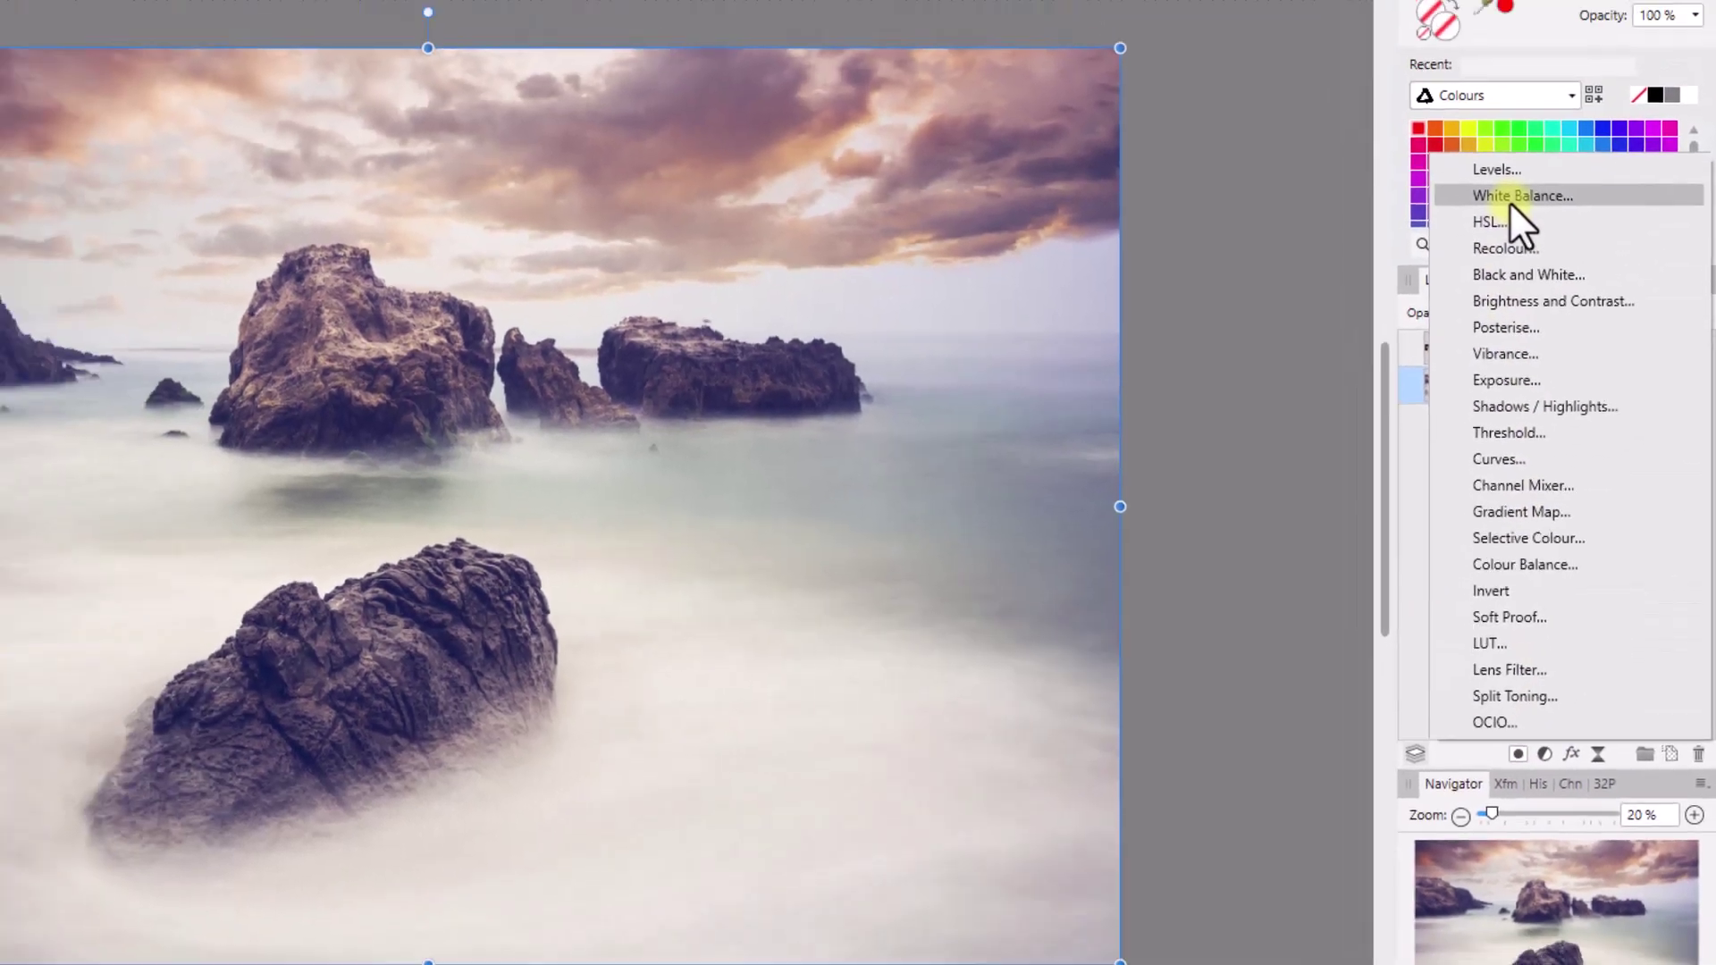
pyautogui.click(1483, 136)
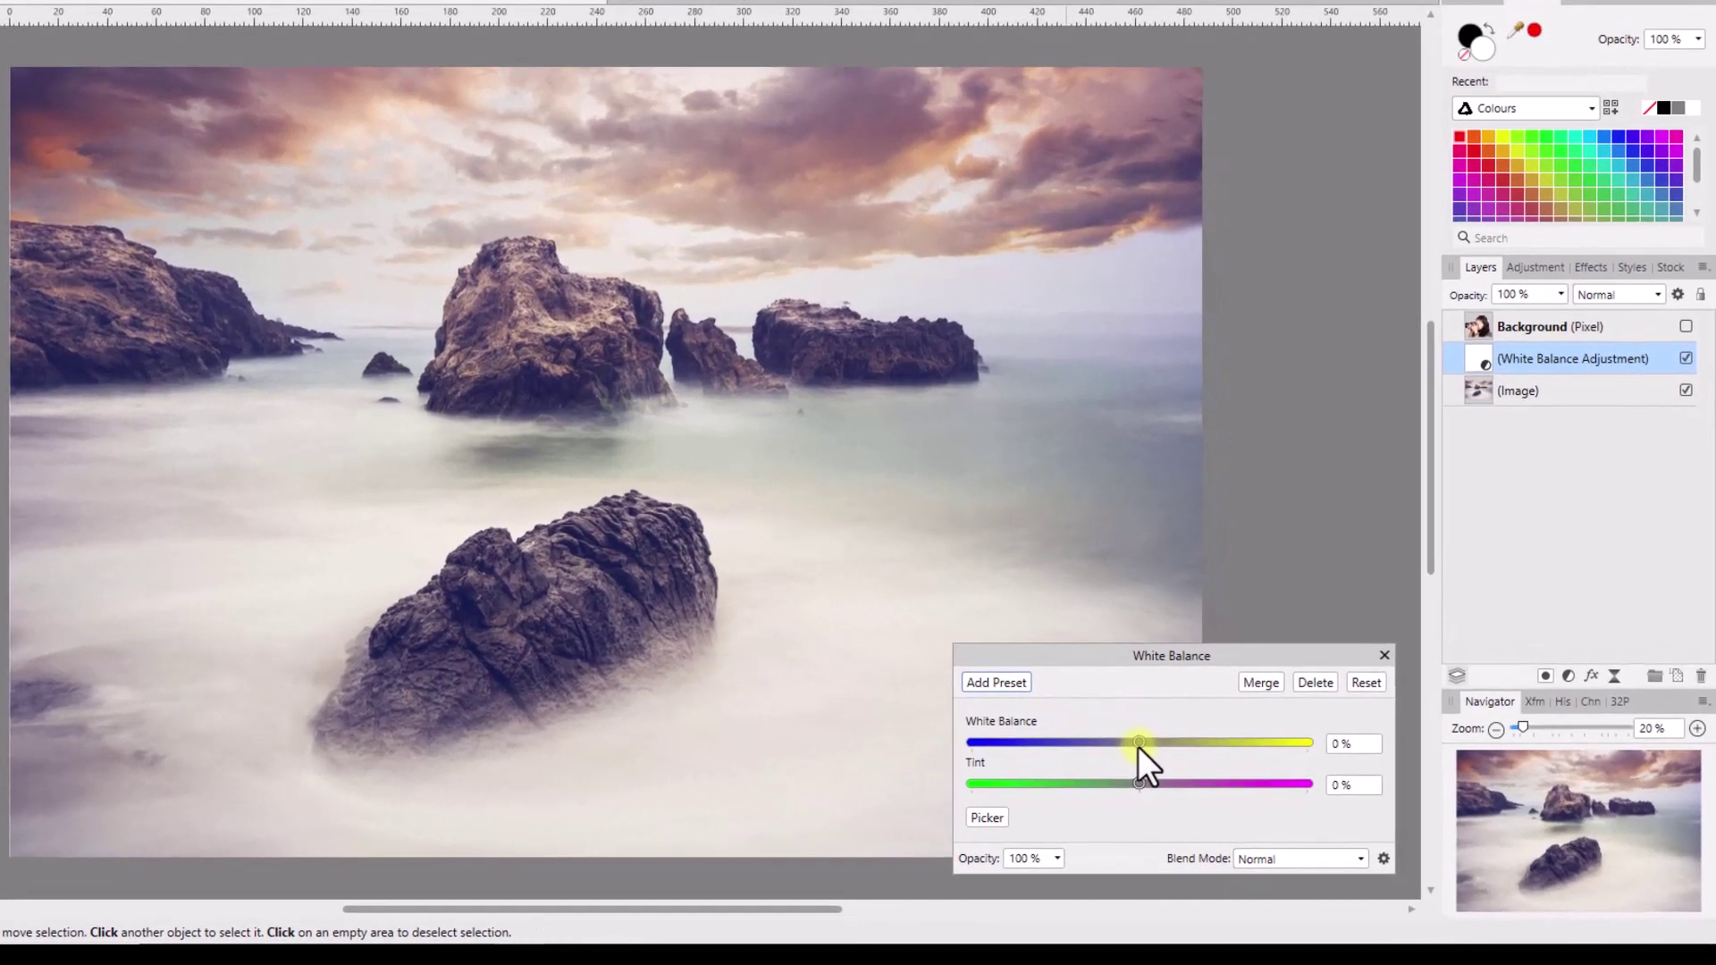
# Step: Try White Balance at 48% and Tint at 88% on the seascape, and return both to 0%
pyautogui.moveTo(1216, 772); pyautogui.dragTo(1262, 744)
pyautogui.moveTo(1209, 731); pyautogui.dragTo(1141, 761)
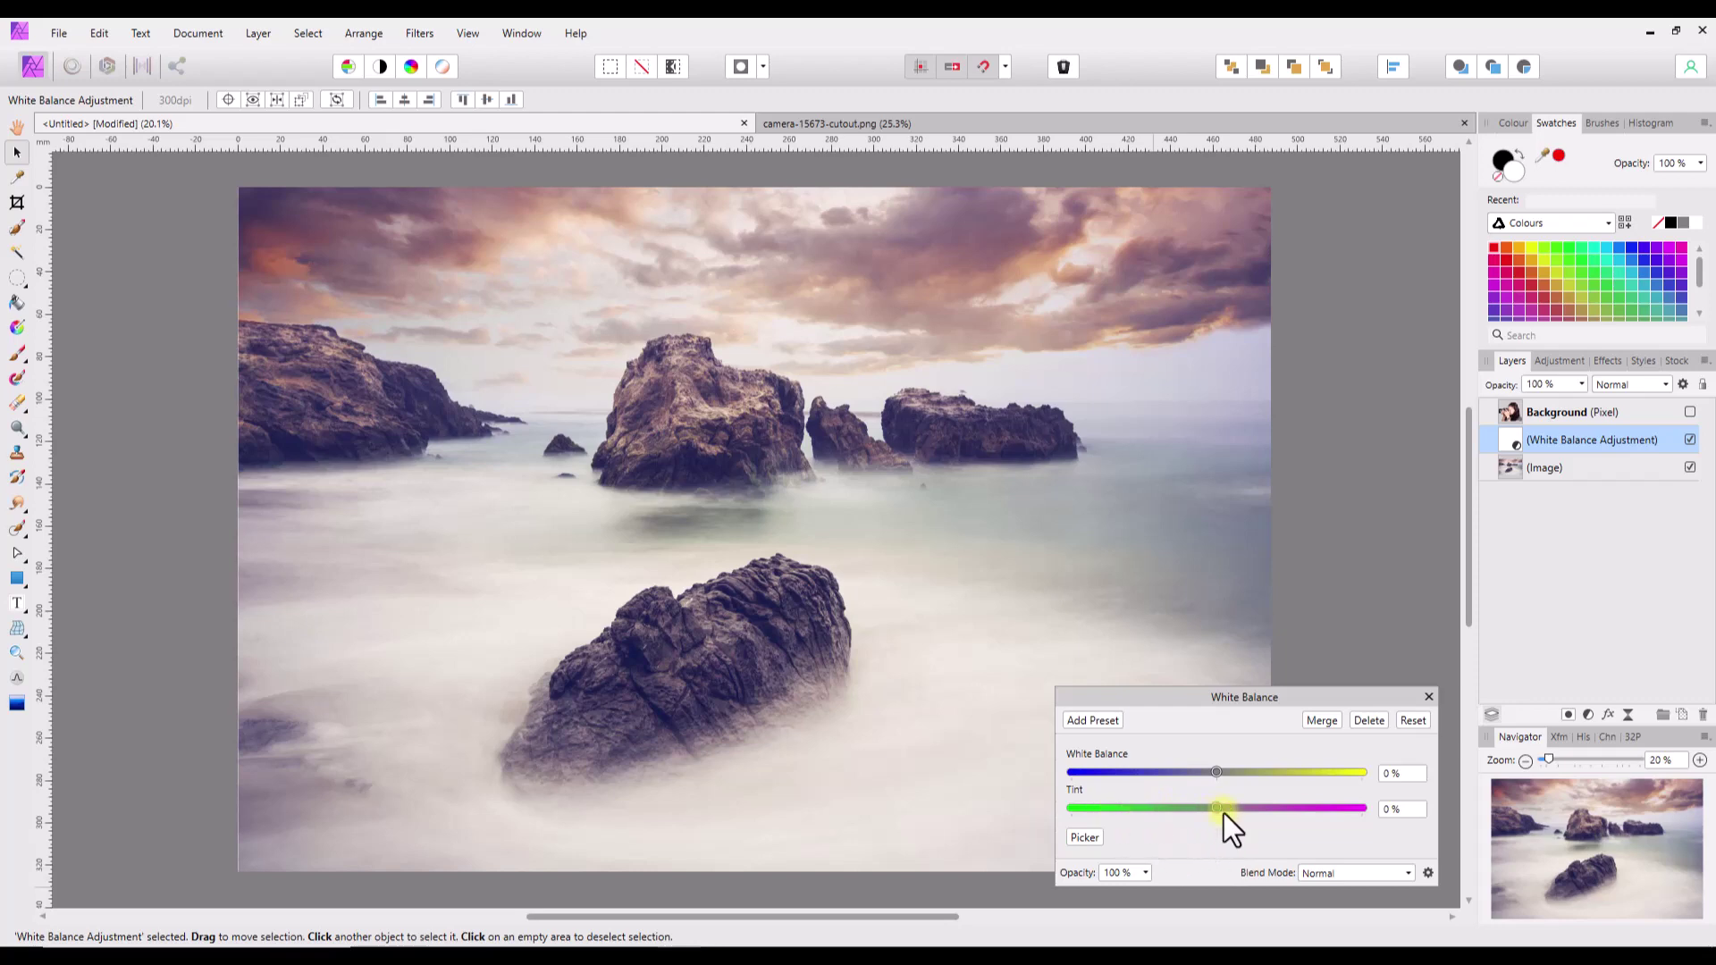
pyautogui.moveTo(1215, 807)
pyautogui.mouseDown()
pyautogui.moveTo(1118, 809)
pyautogui.moveTo(1370, 823)
pyautogui.moveTo(1213, 823)
pyautogui.mouseUp()
pyautogui.moveTo(1219, 774); pyautogui.dragTo(1251, 777)
pyautogui.moveTo(1214, 807); pyautogui.dragTo(1344, 824)
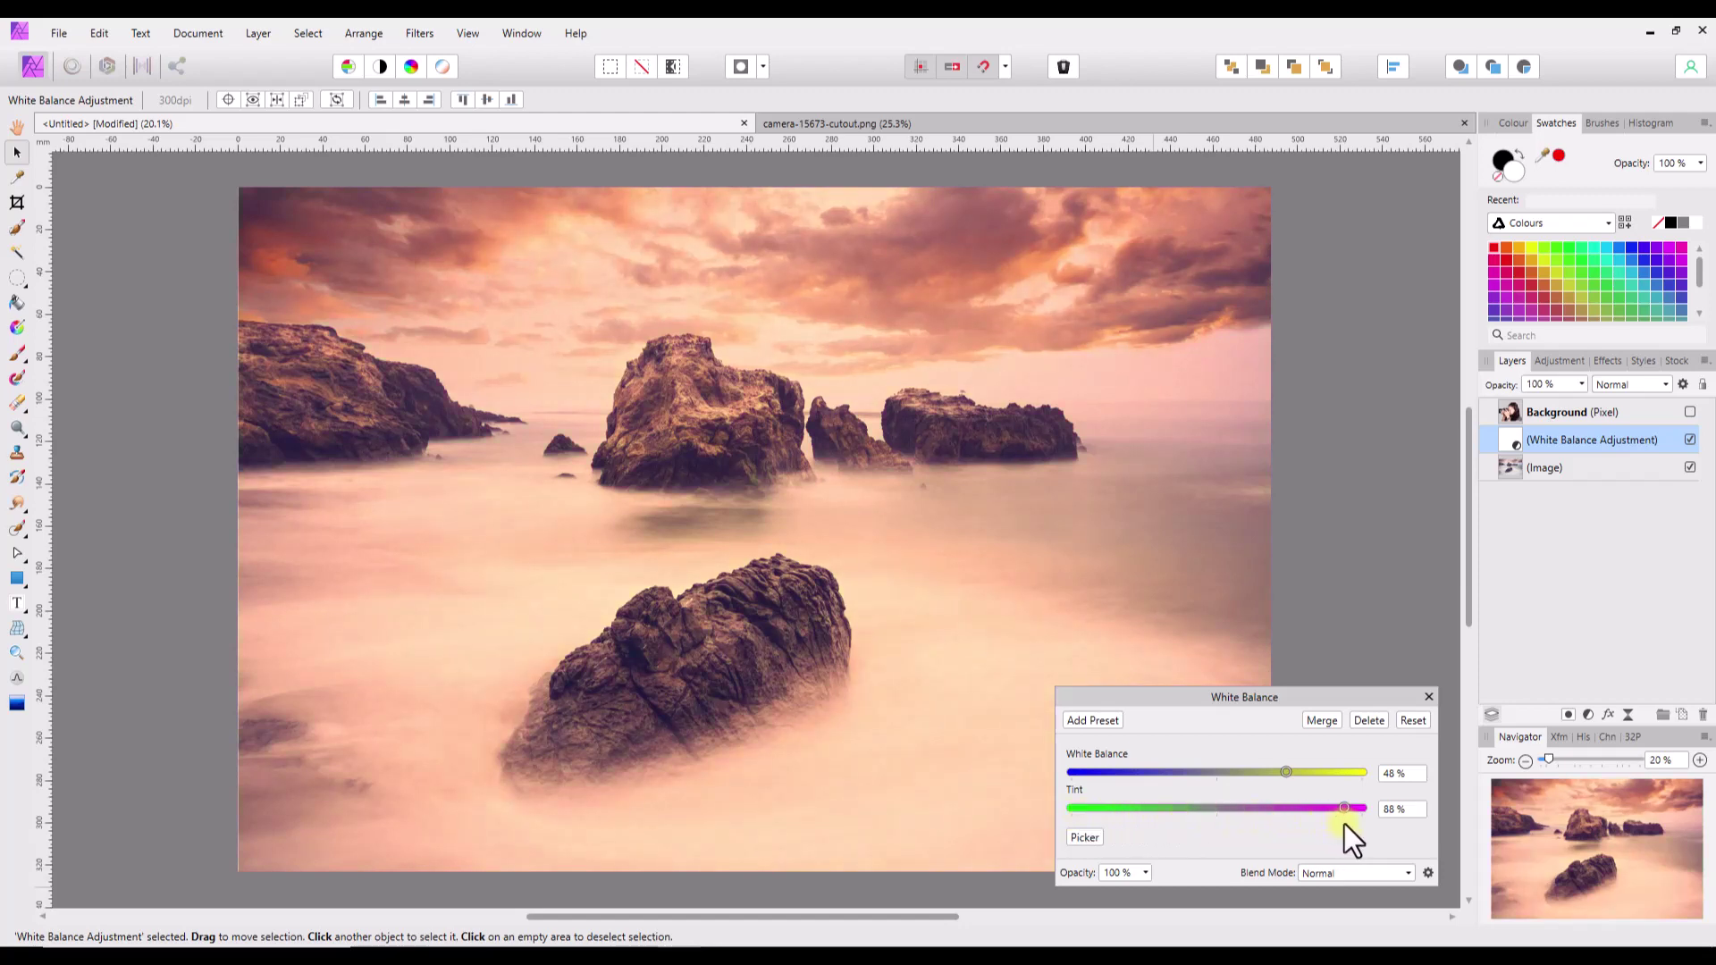
pyautogui.moveTo(1249, 828); pyautogui.dragTo(1215, 820)
pyautogui.moveTo(1254, 773); pyautogui.dragTo(1222, 777)
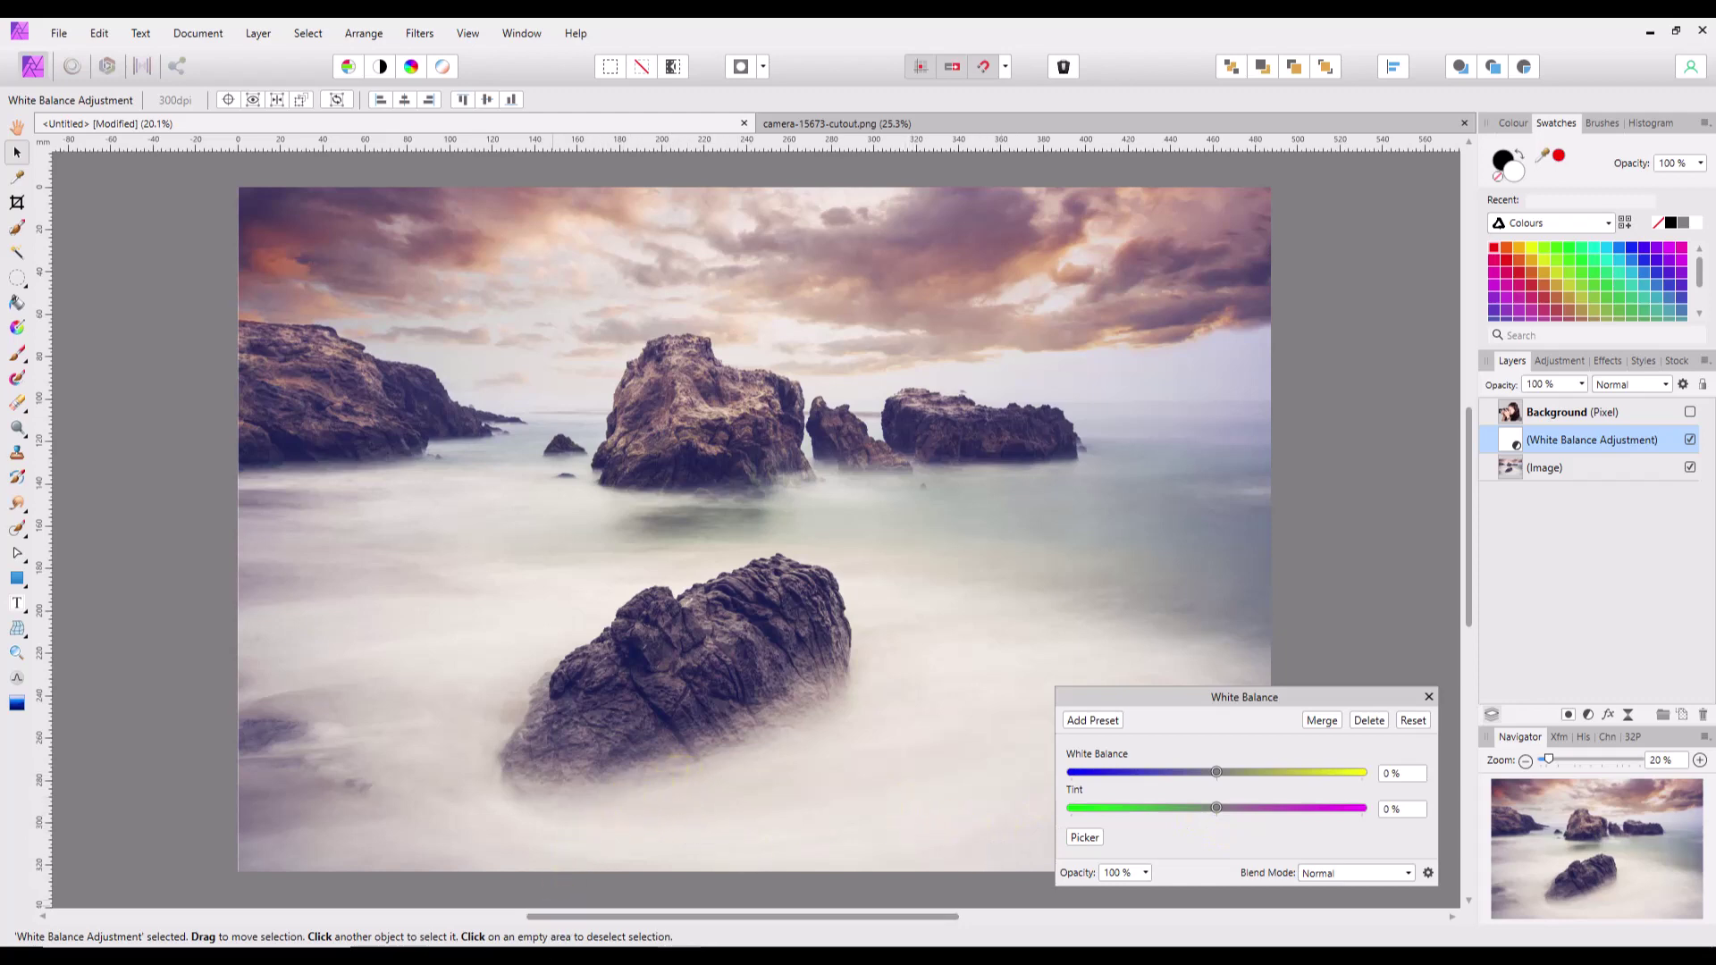
# Step: Switch to File Explorer and open the RAW photo IMG_6216.CR2 in Affinity Photo for developing
pyautogui.click(491, 853)
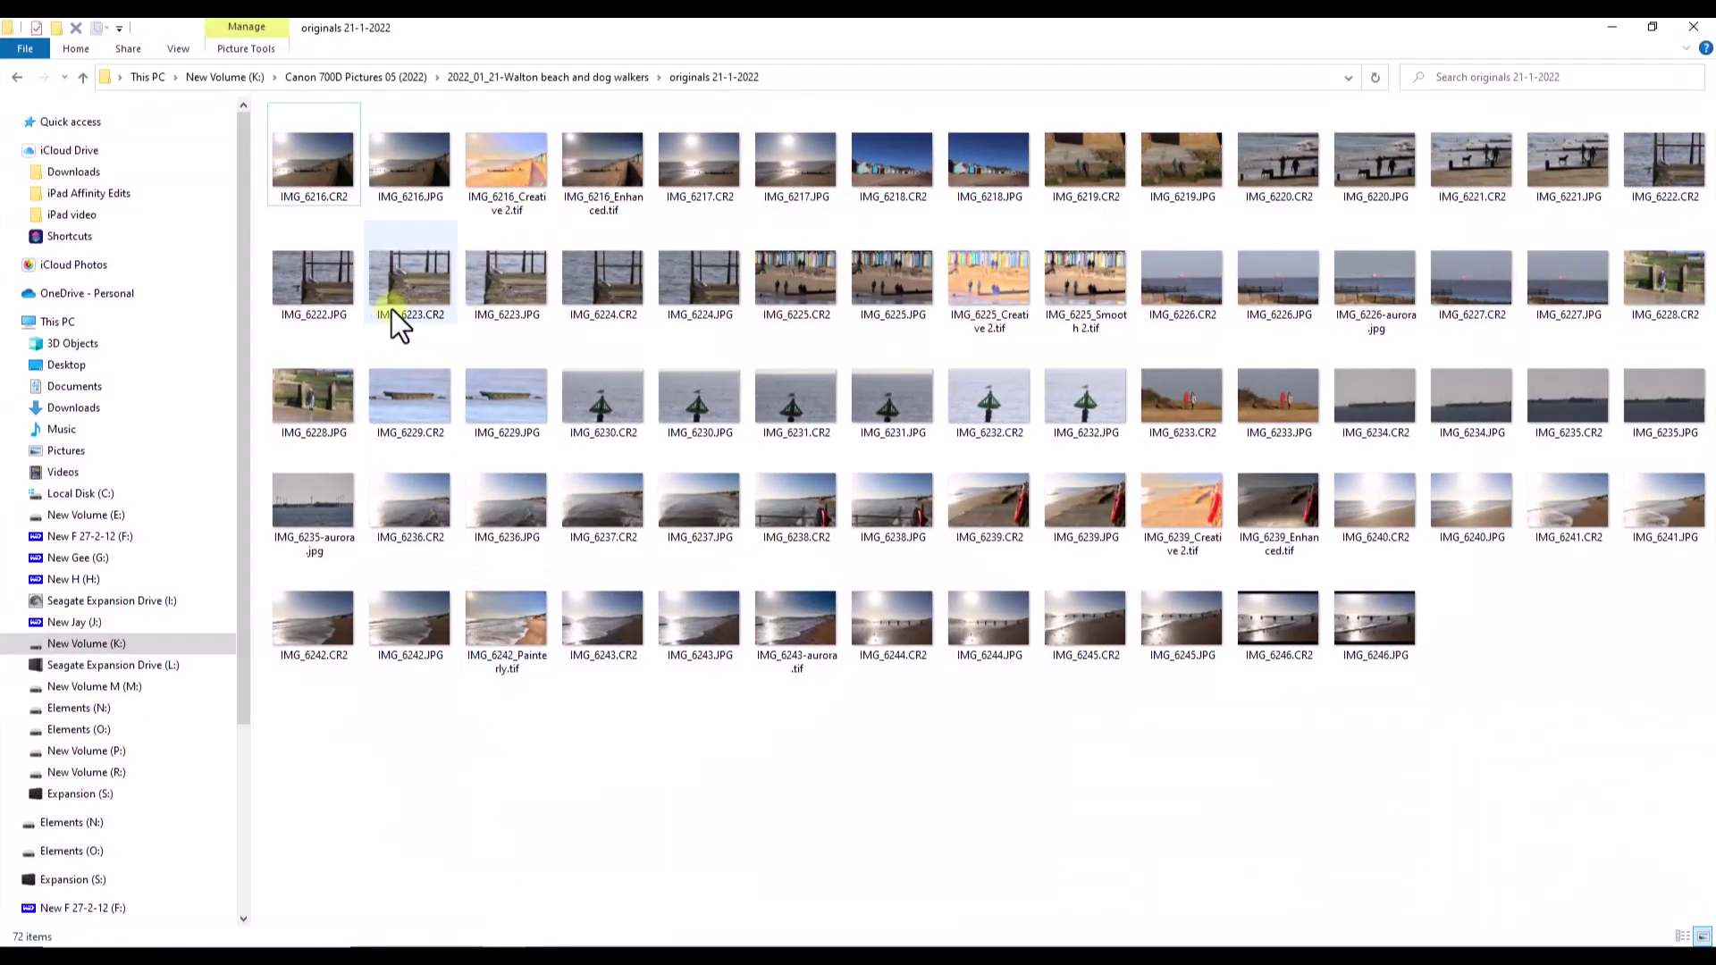
pyautogui.click(297, 173)
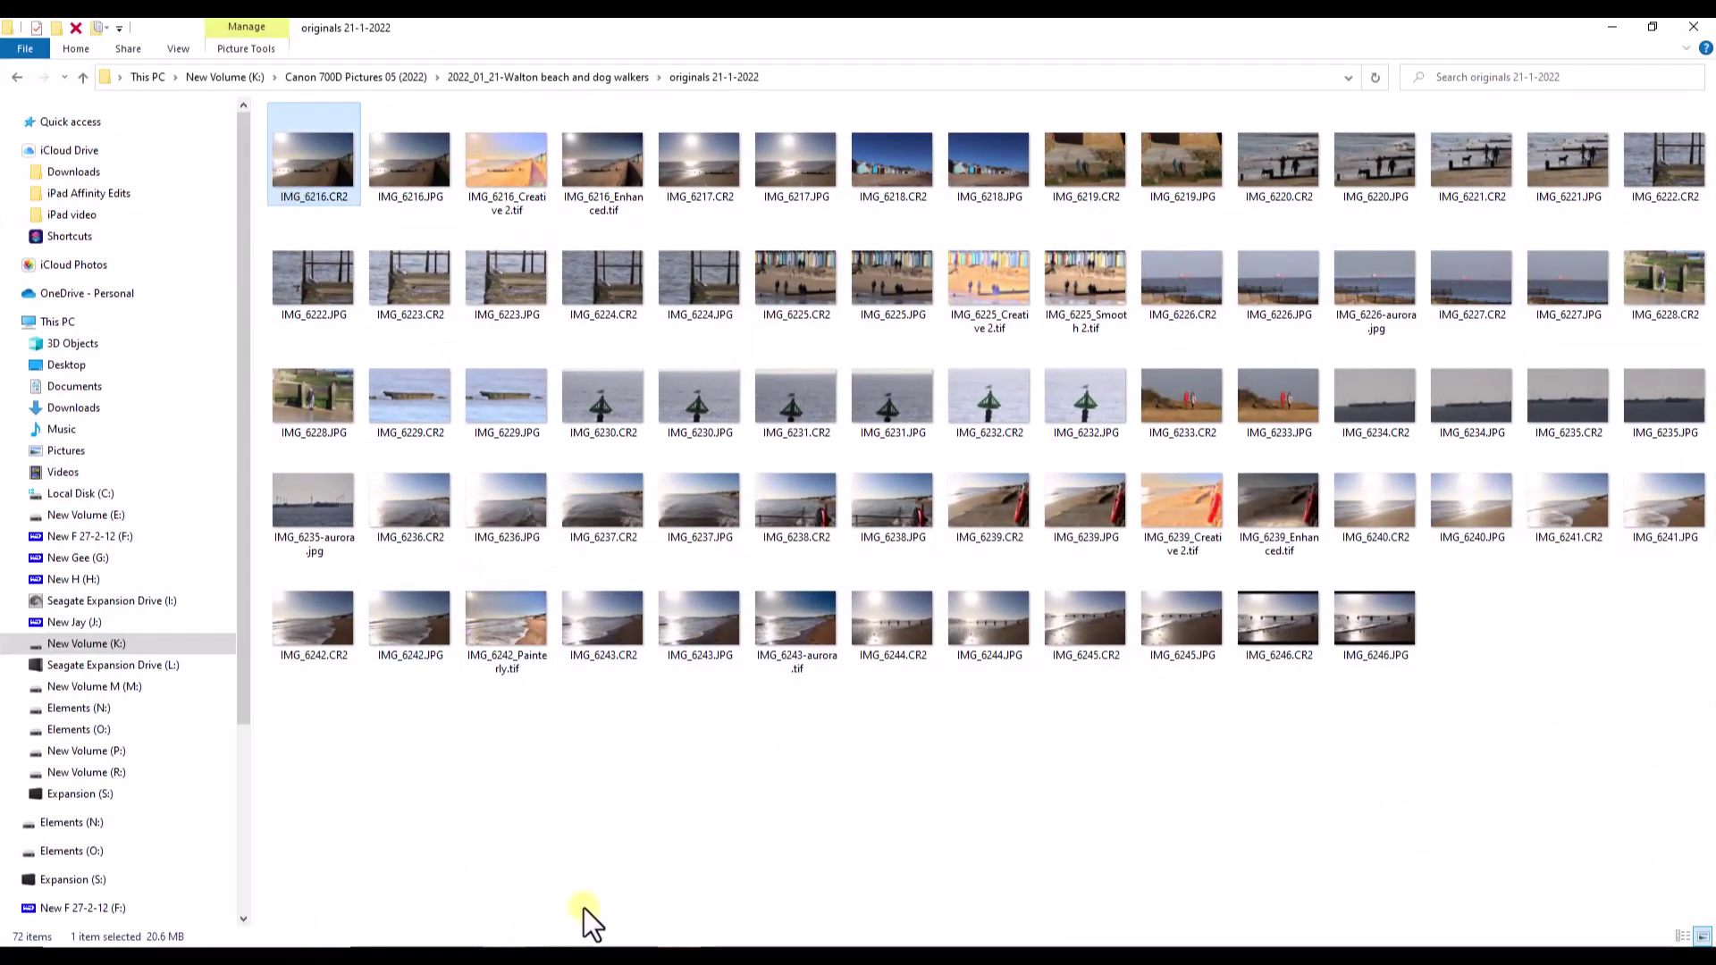
pyautogui.press('Return')
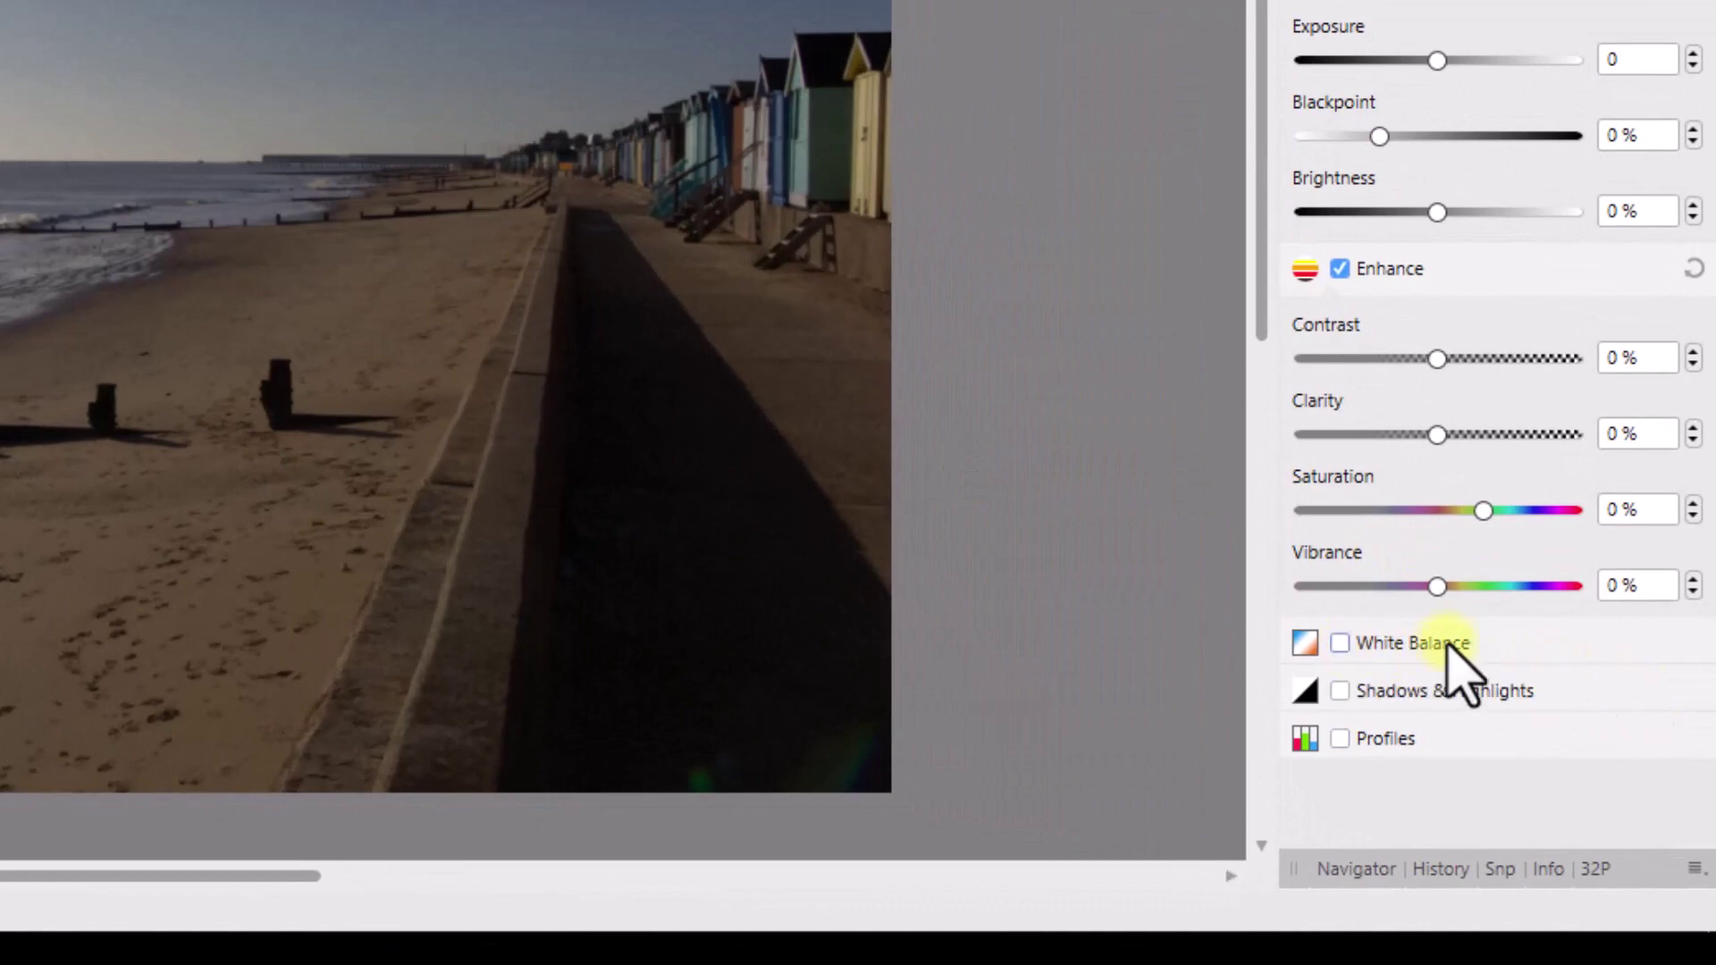
# Step: Enable White Balance for the RAW beach photo, try a Temperature of 4217 K, and reset the white balance
pyautogui.click(1341, 643)
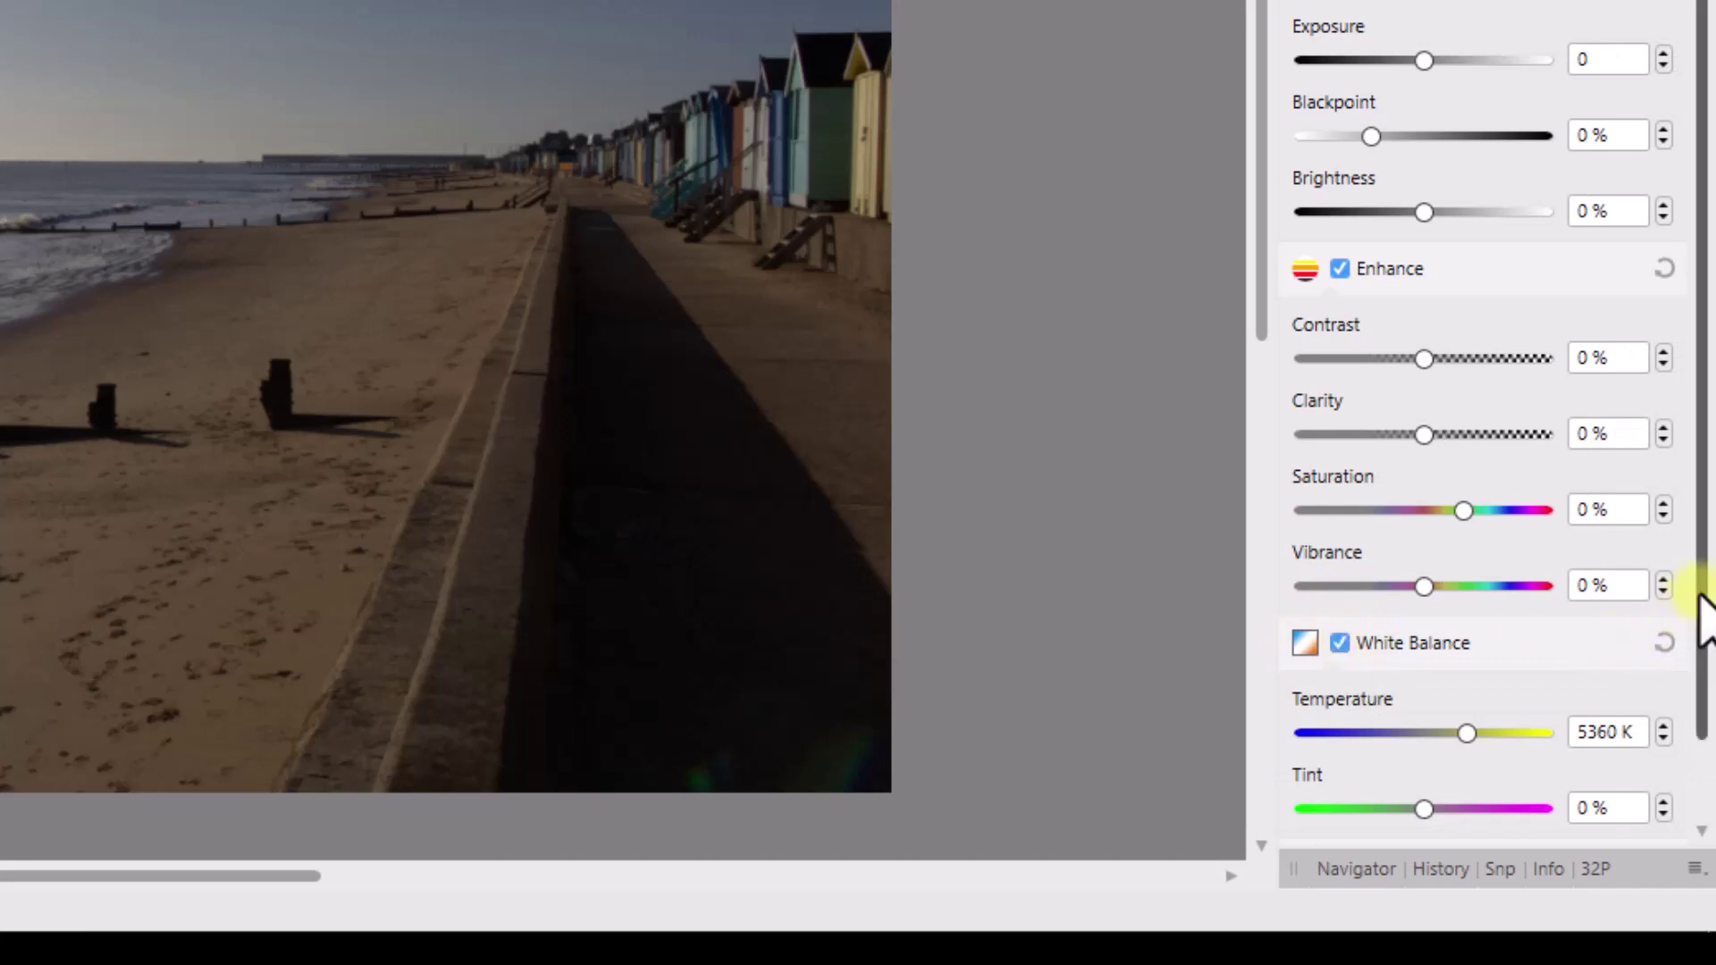
pyautogui.moveTo(1705, 597); pyautogui.dragTo(1707, 746)
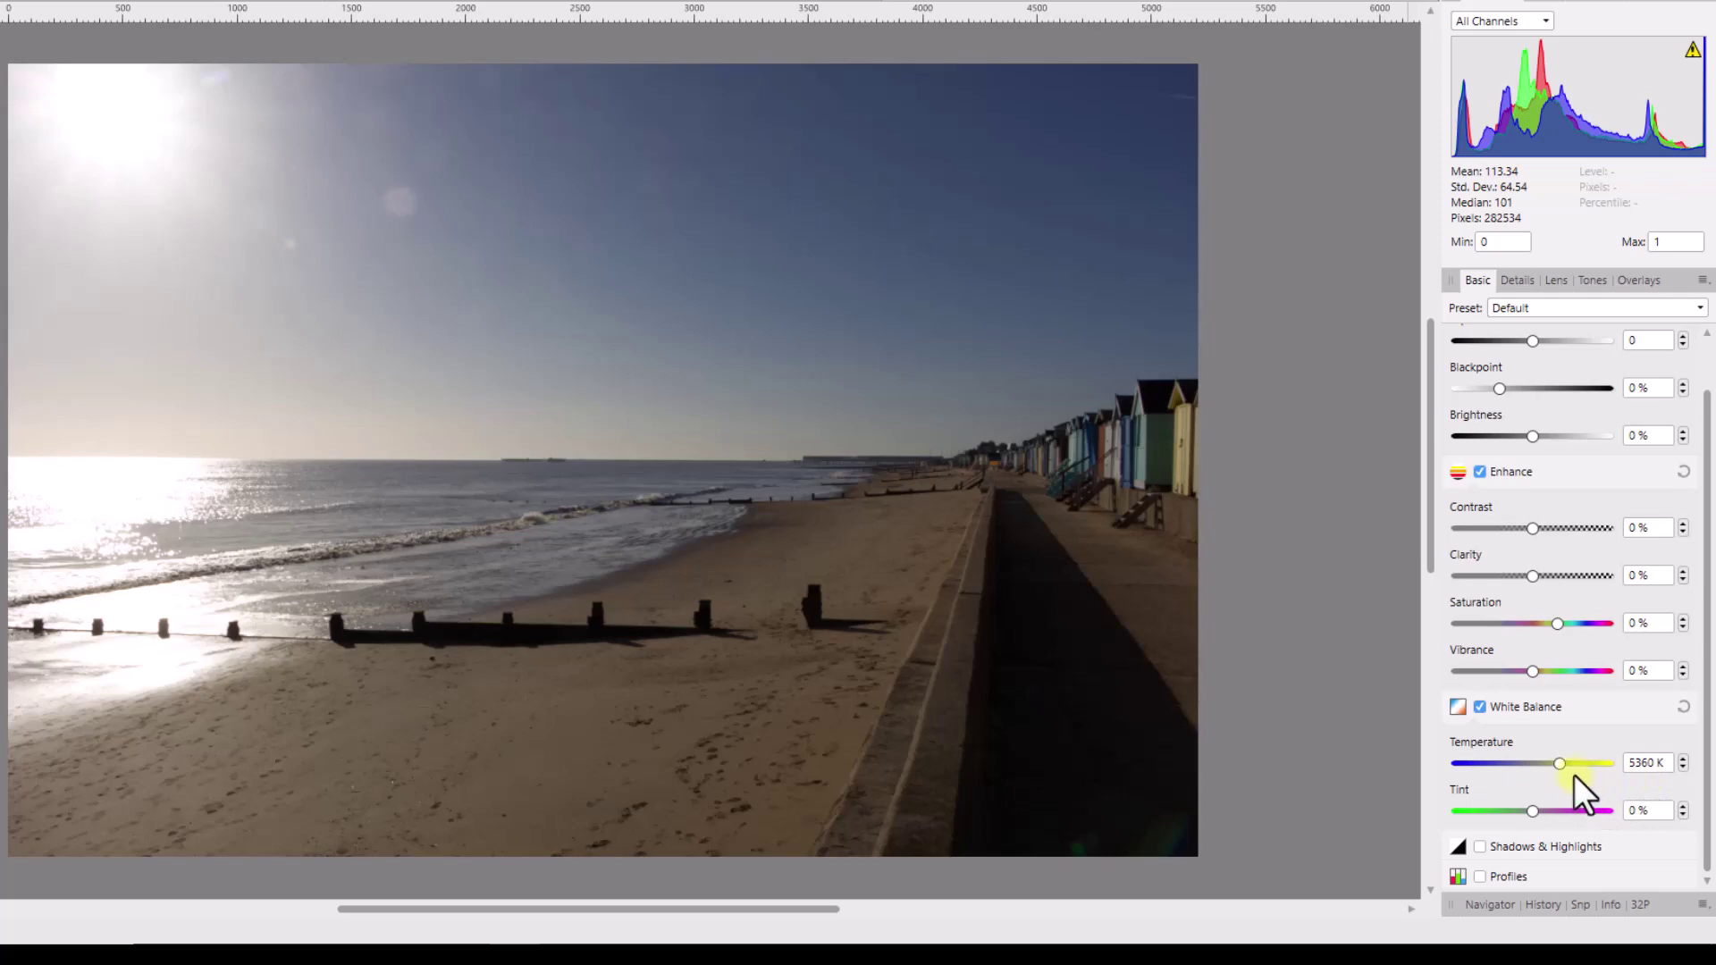
pyautogui.moveTo(1562, 765)
pyautogui.mouseDown()
pyautogui.moveTo(1587, 768)
pyautogui.moveTo(1493, 780)
pyautogui.moveTo(1574, 772)
pyautogui.moveTo(1510, 779)
pyautogui.moveTo(1542, 774)
pyautogui.mouseUp()
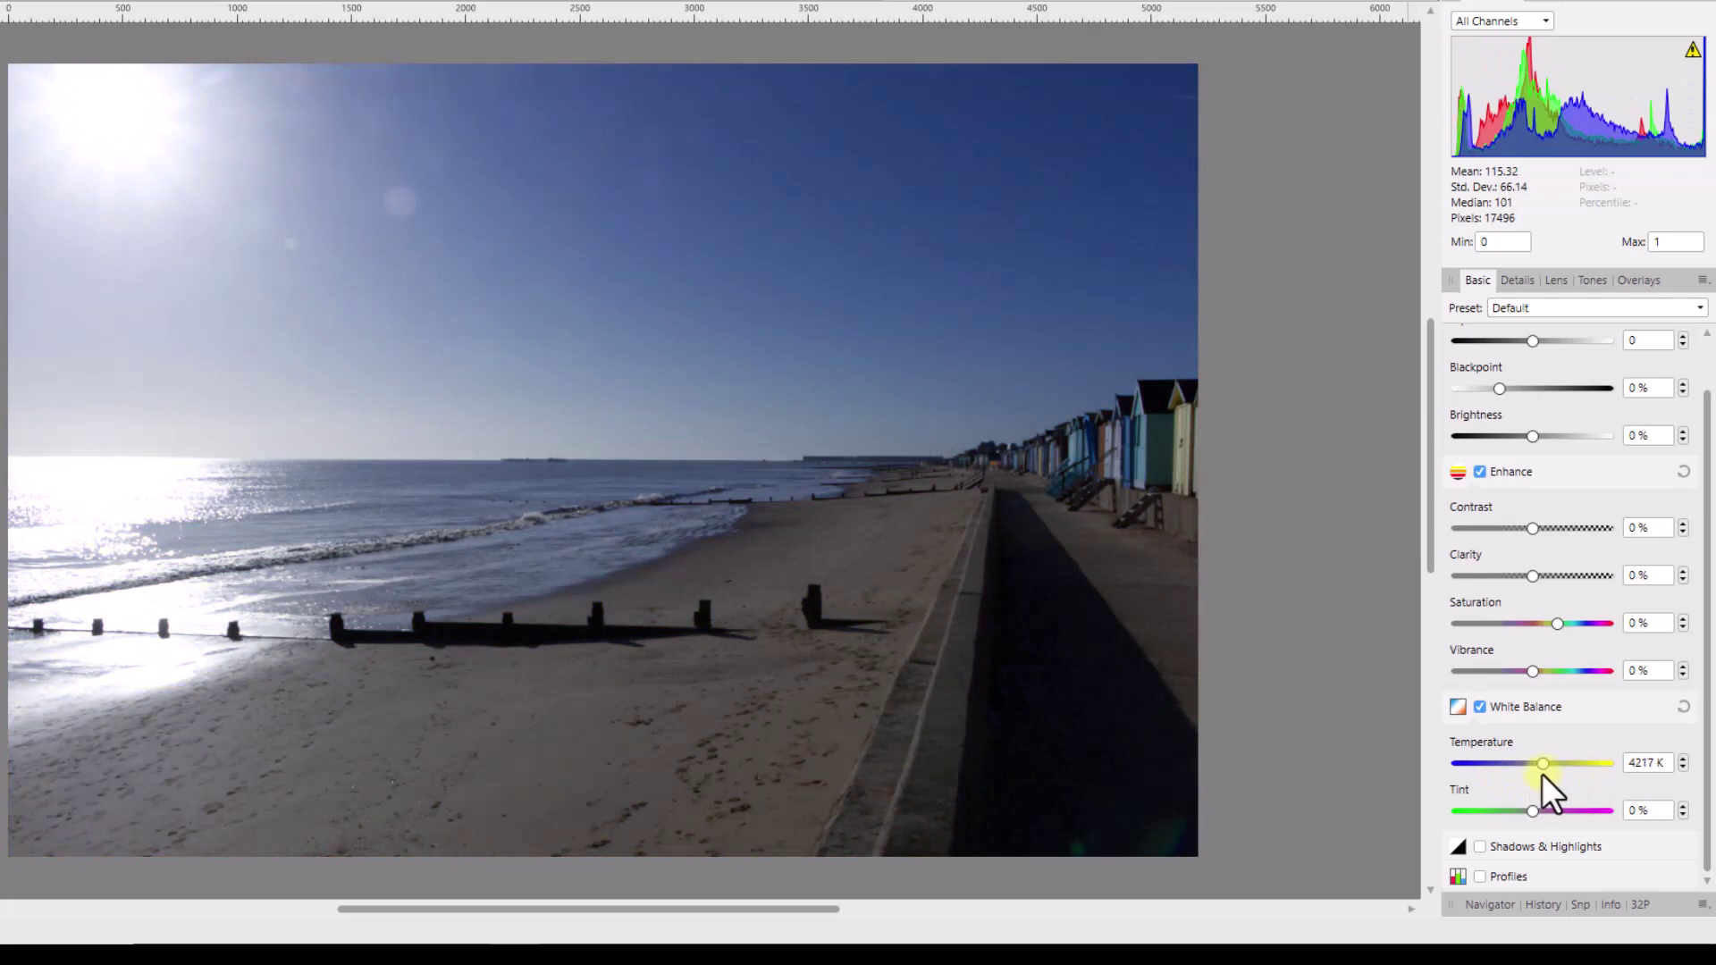
pyautogui.click(1684, 706)
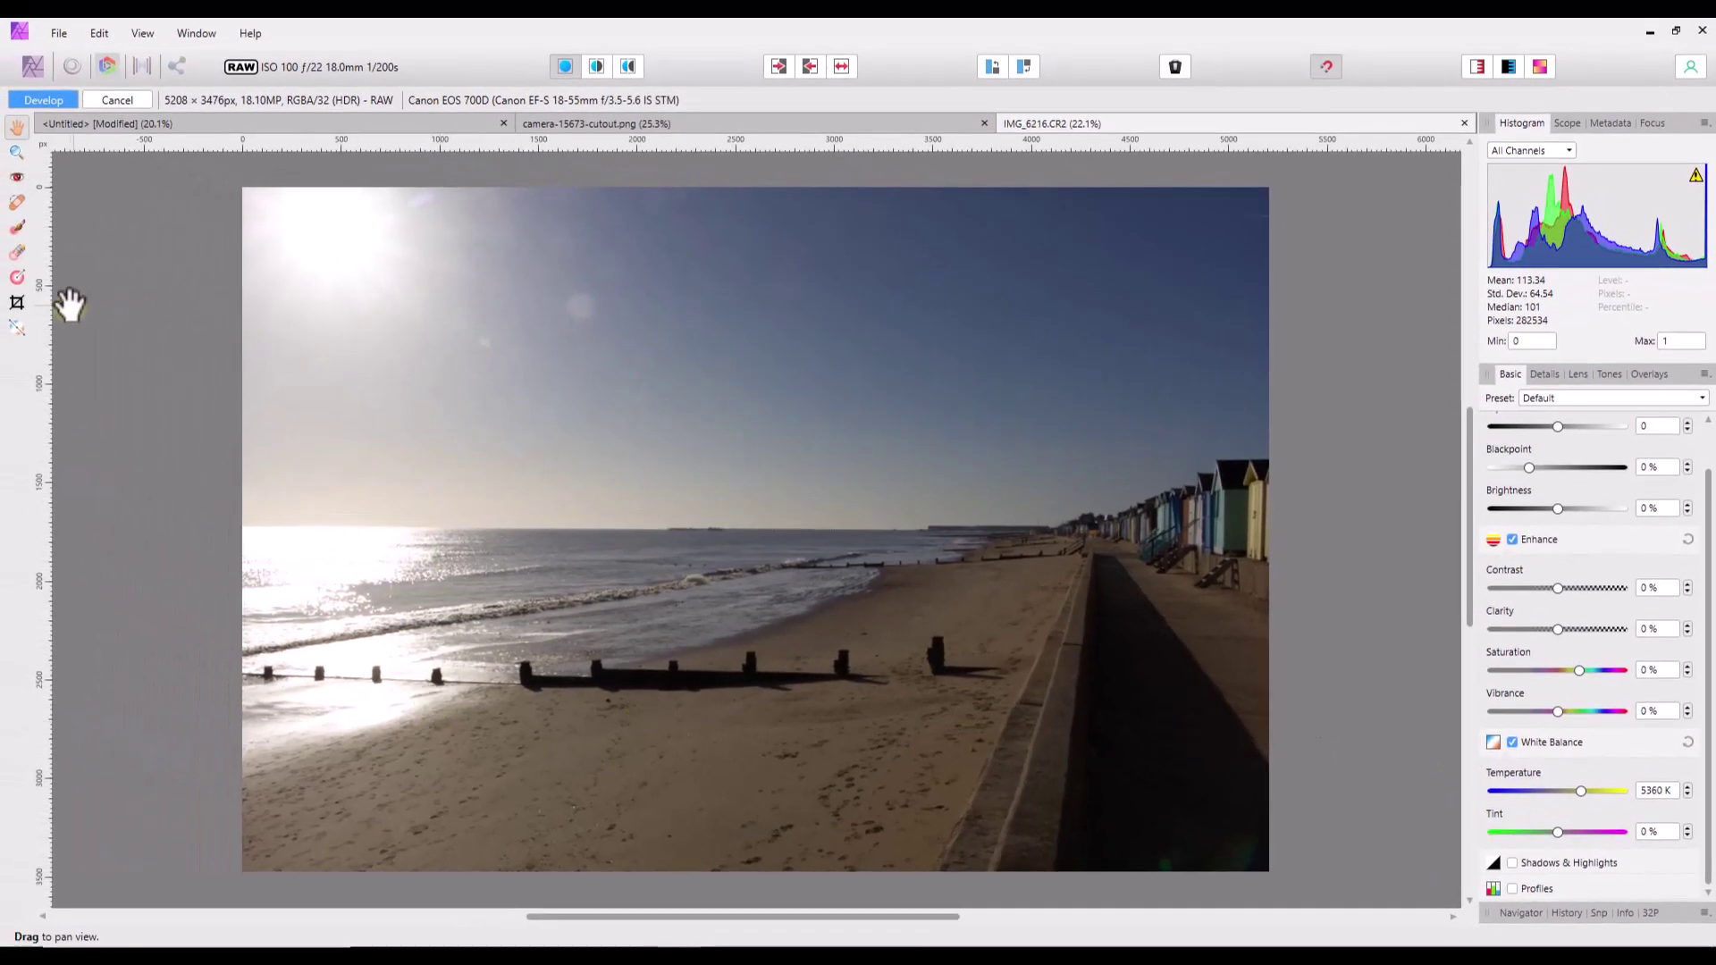
# Step: Try single whitepoint samples from the sky, sand, sea, shaded promenade and beach huts with the White Balance Tool, and reset the white balance
pyautogui.click(15, 329)
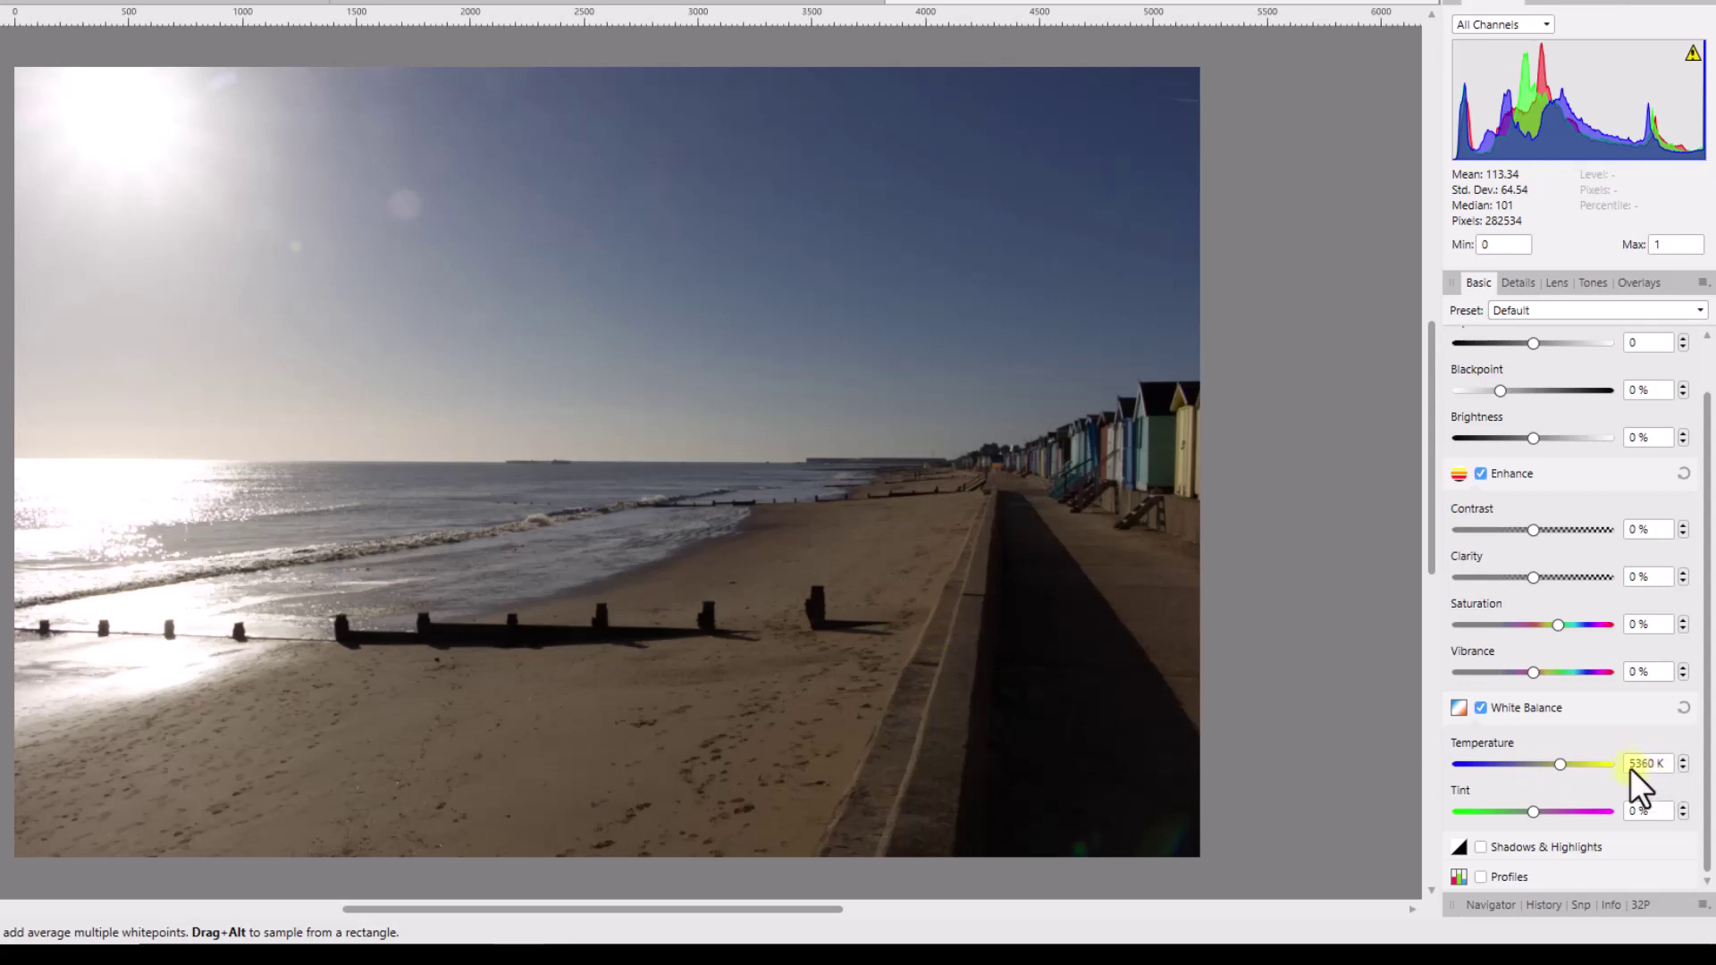
pyautogui.click(980, 170)
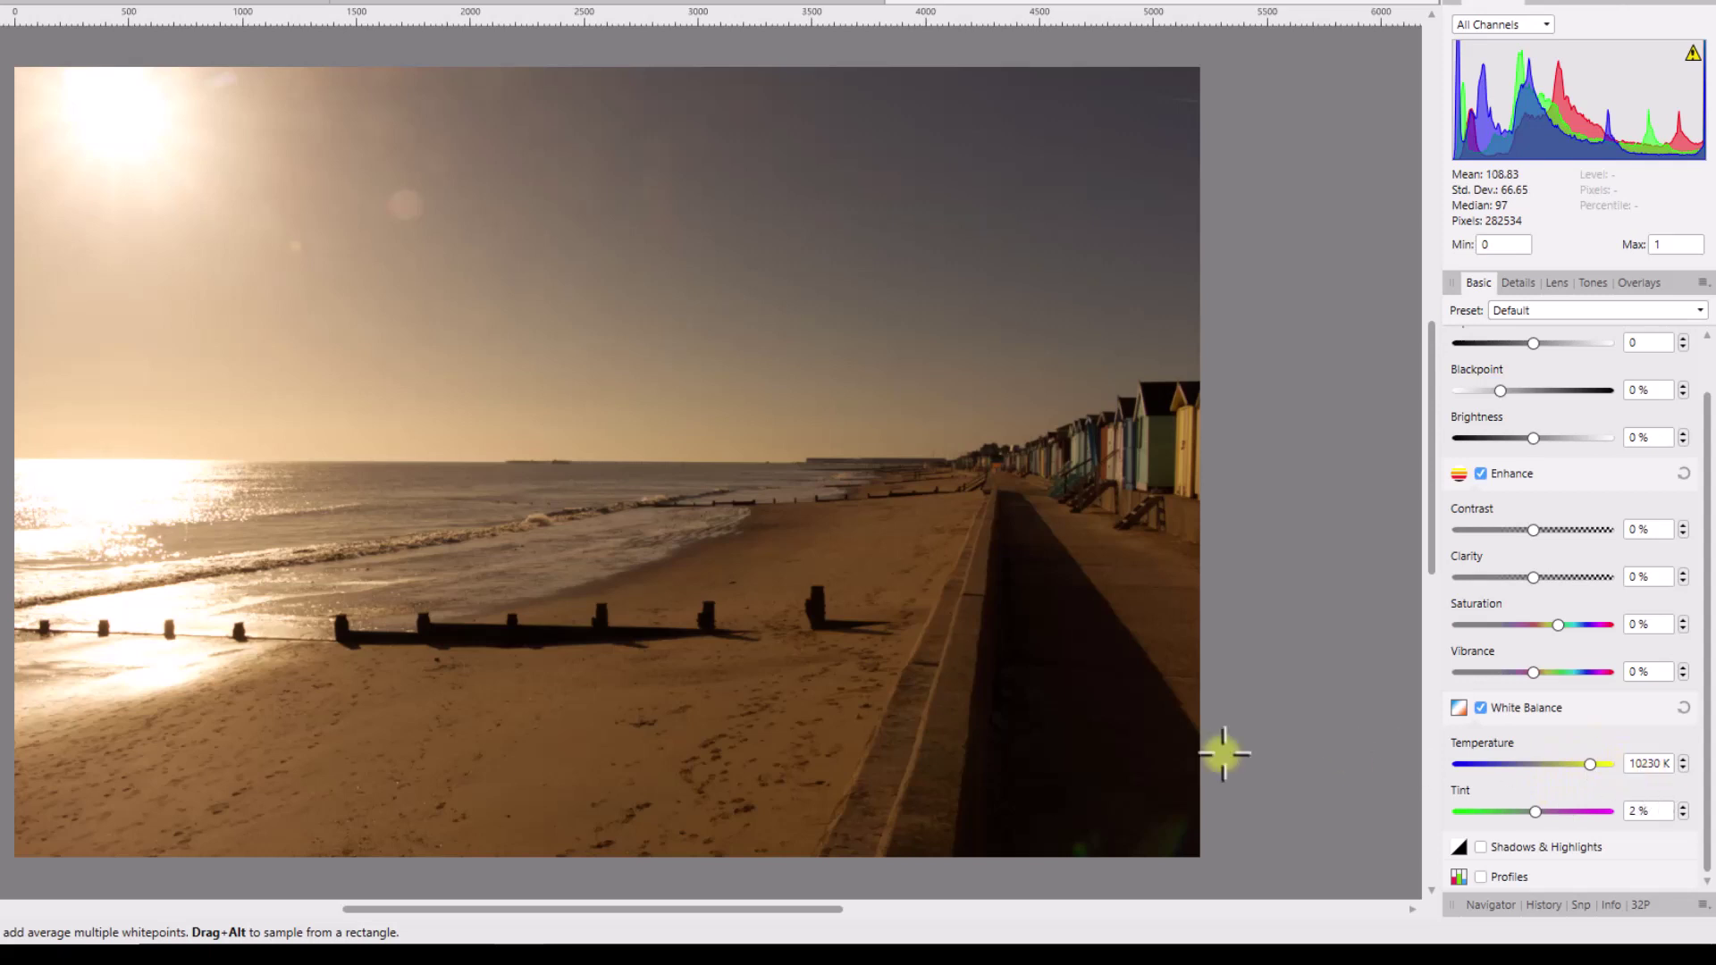
pyautogui.click(249, 810)
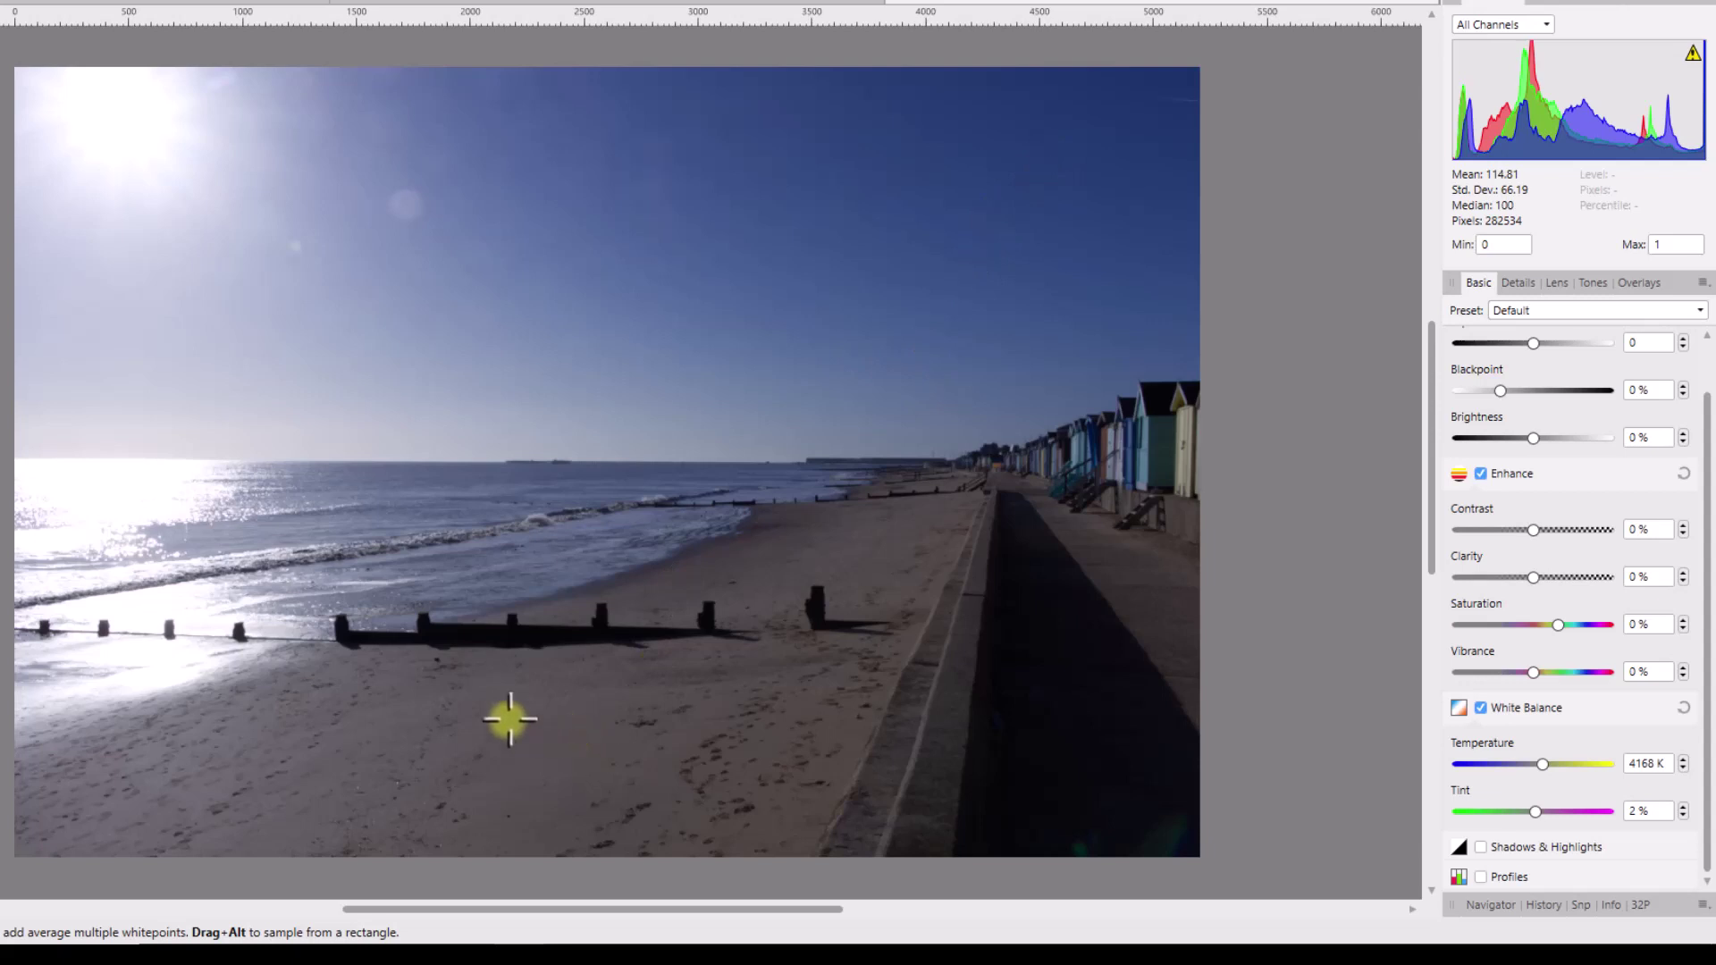
pyautogui.click(345, 510)
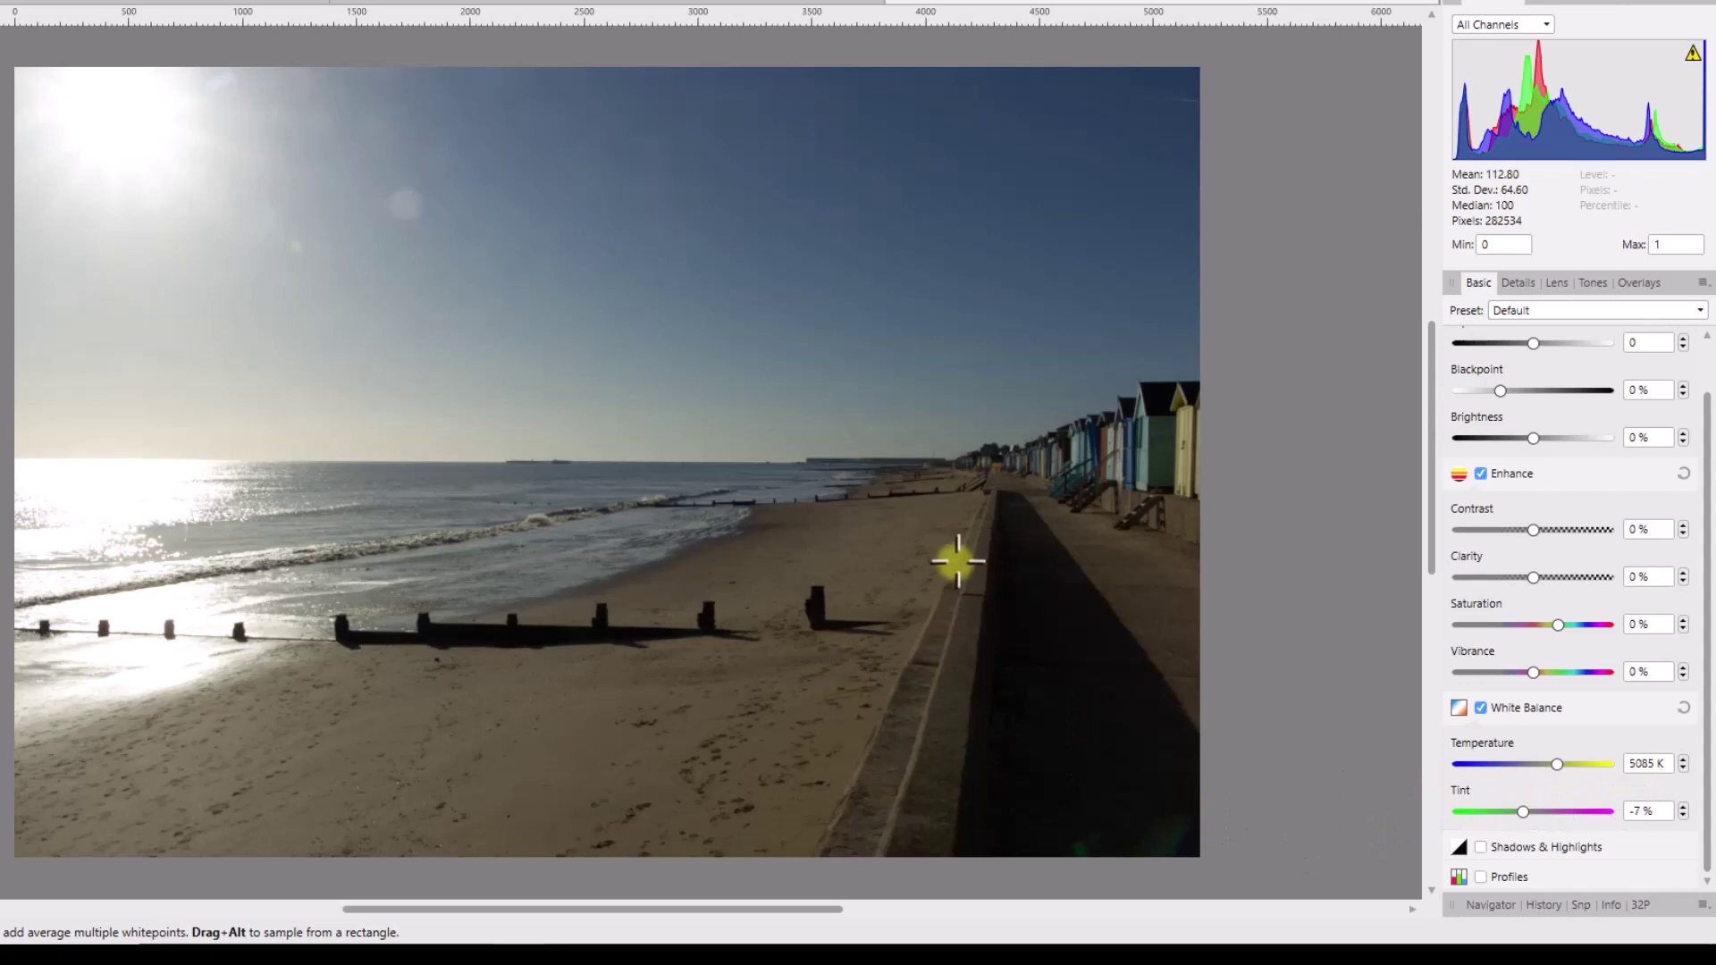
pyautogui.click(1051, 644)
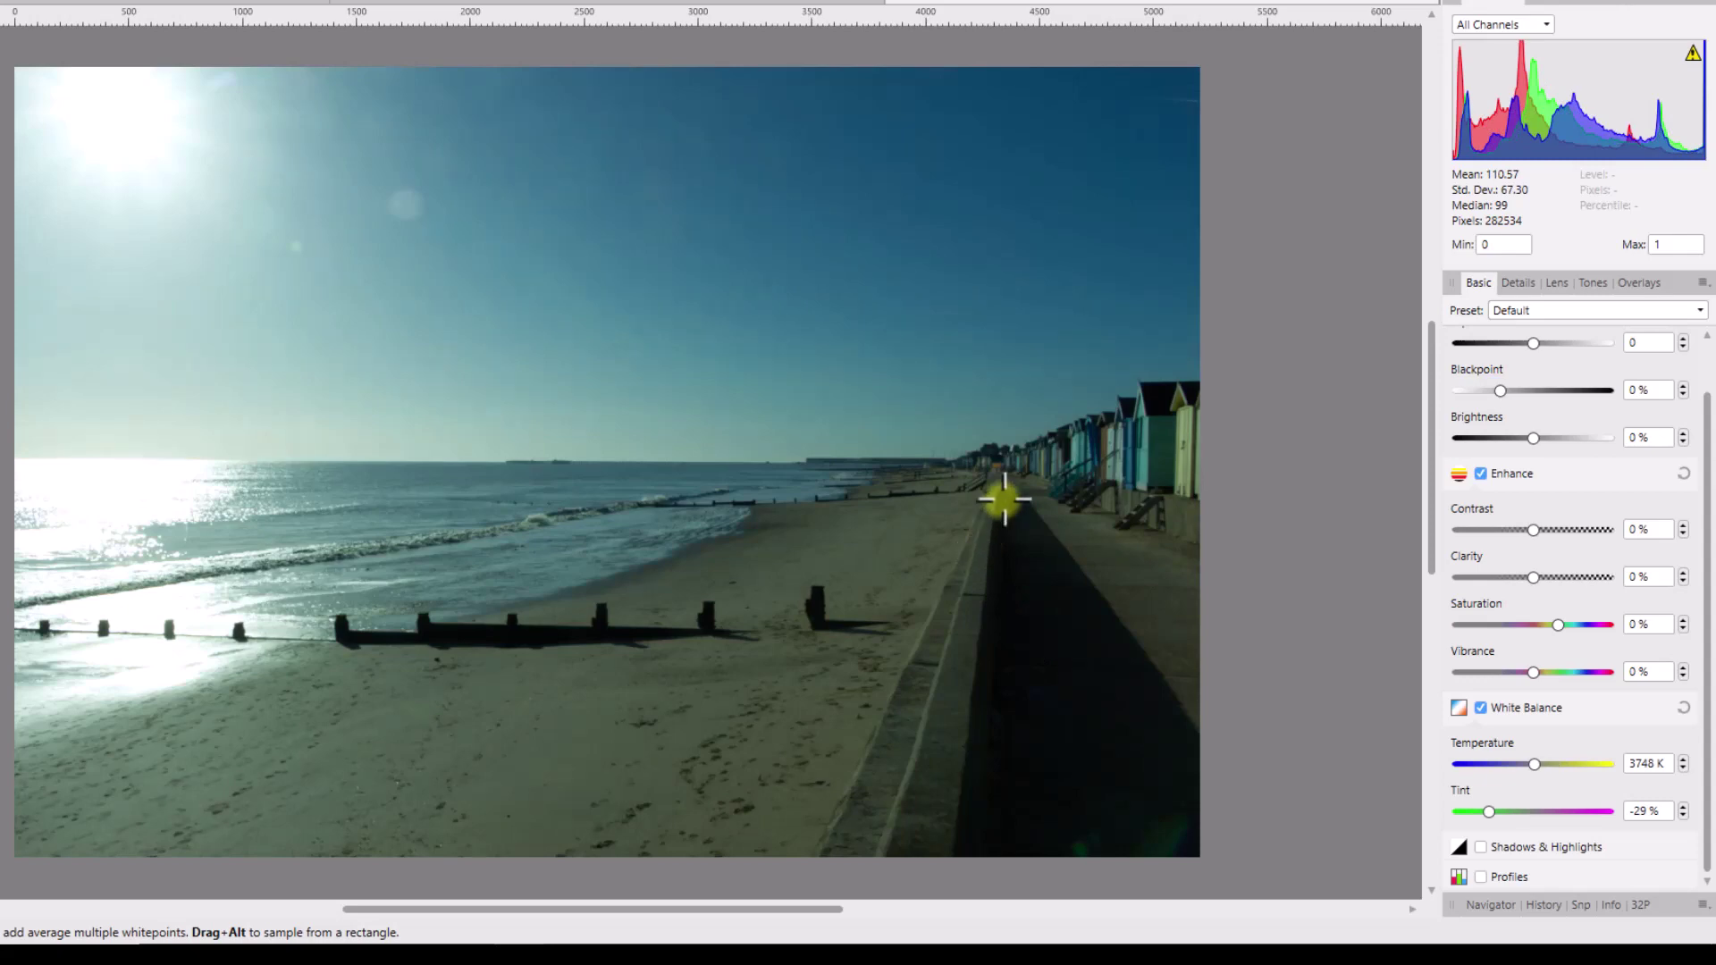
pyautogui.click(1151, 447)
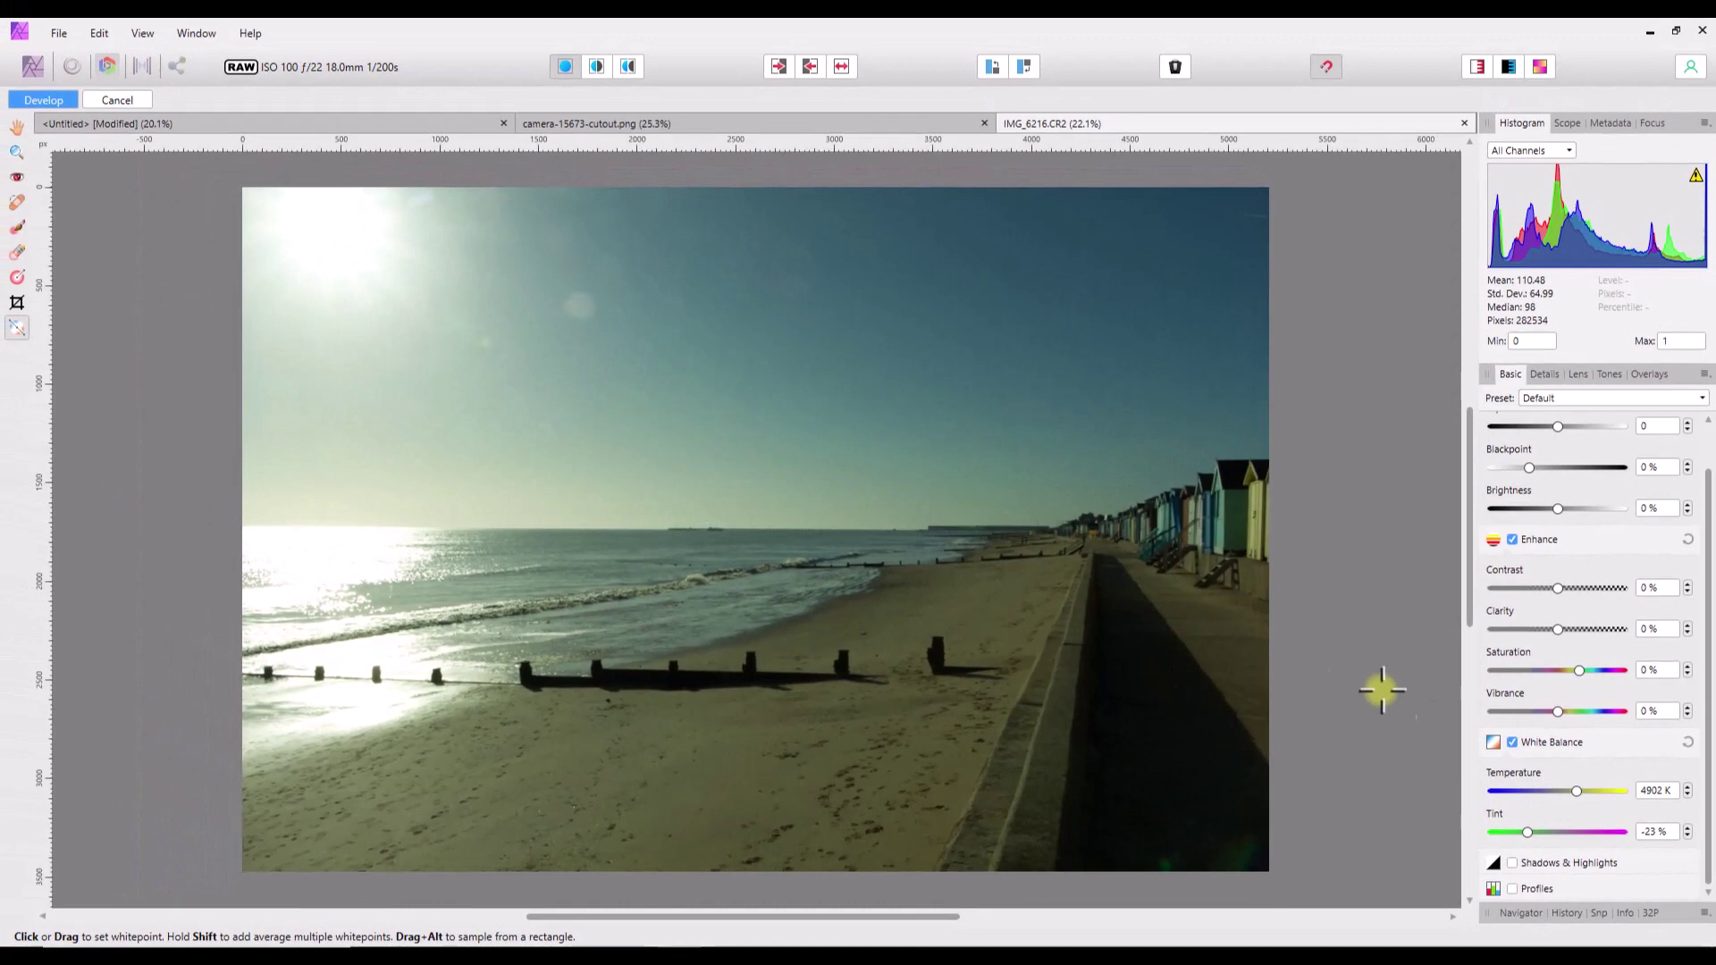
pyautogui.click(1687, 744)
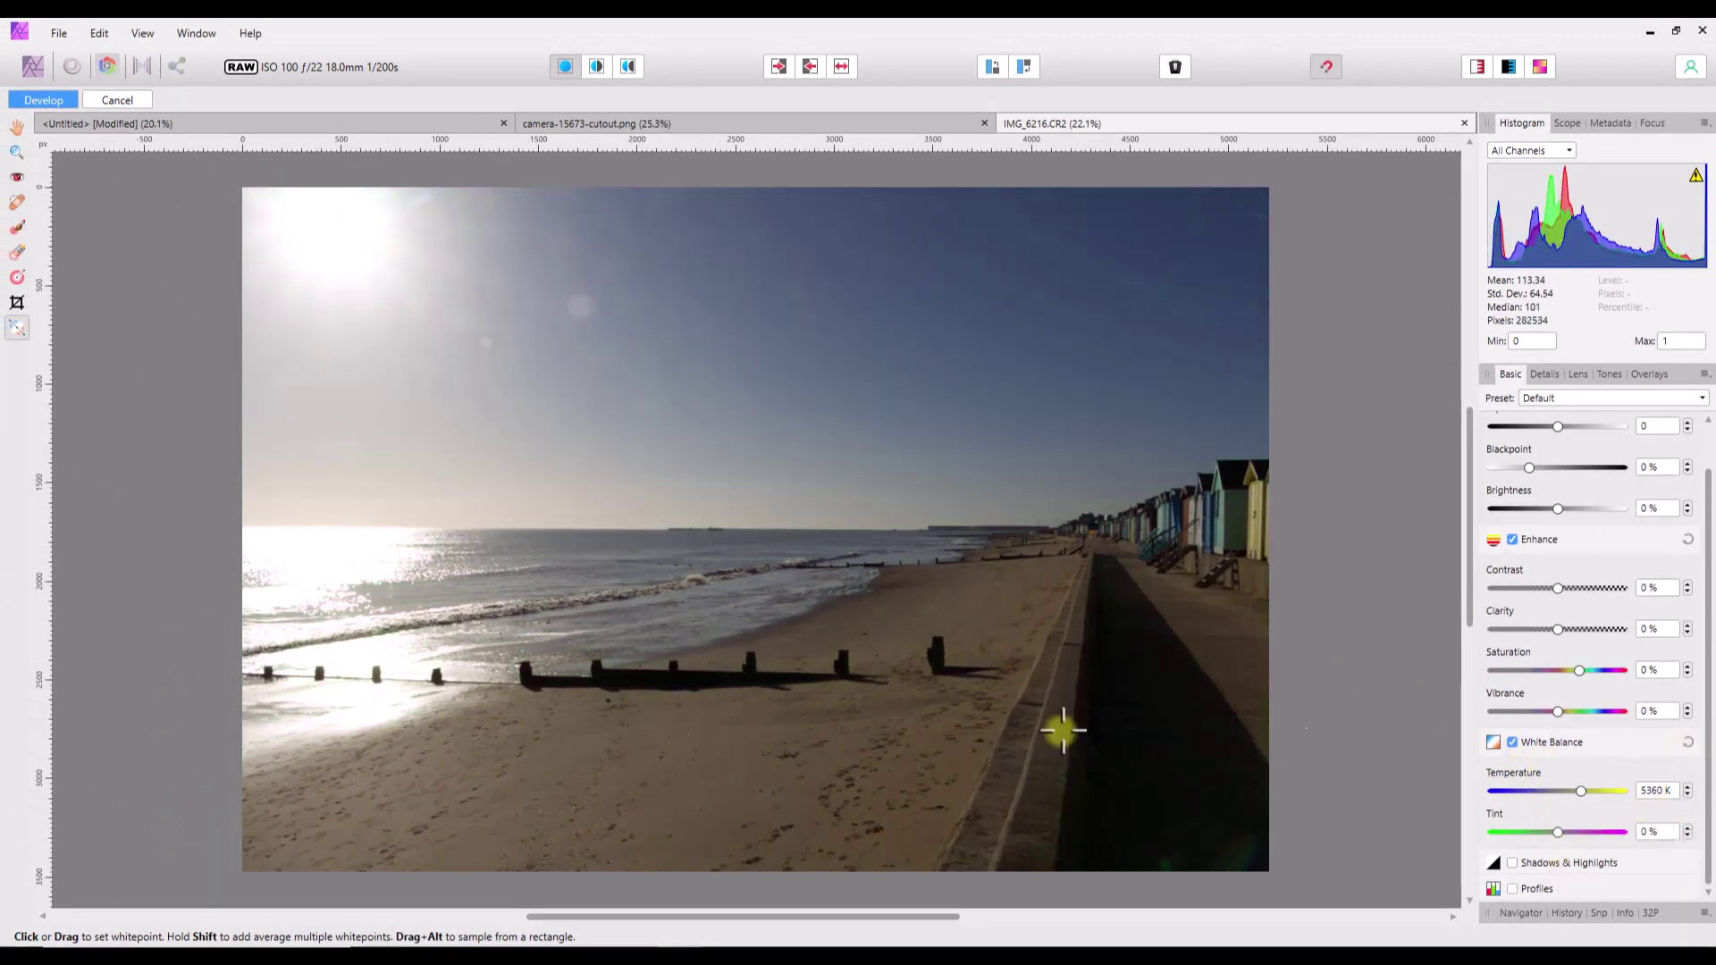
# Step: Try averaging several whitepoints sampled across the sand with the White Balance Tool, and reset the white balance
pyautogui.click(17, 327)
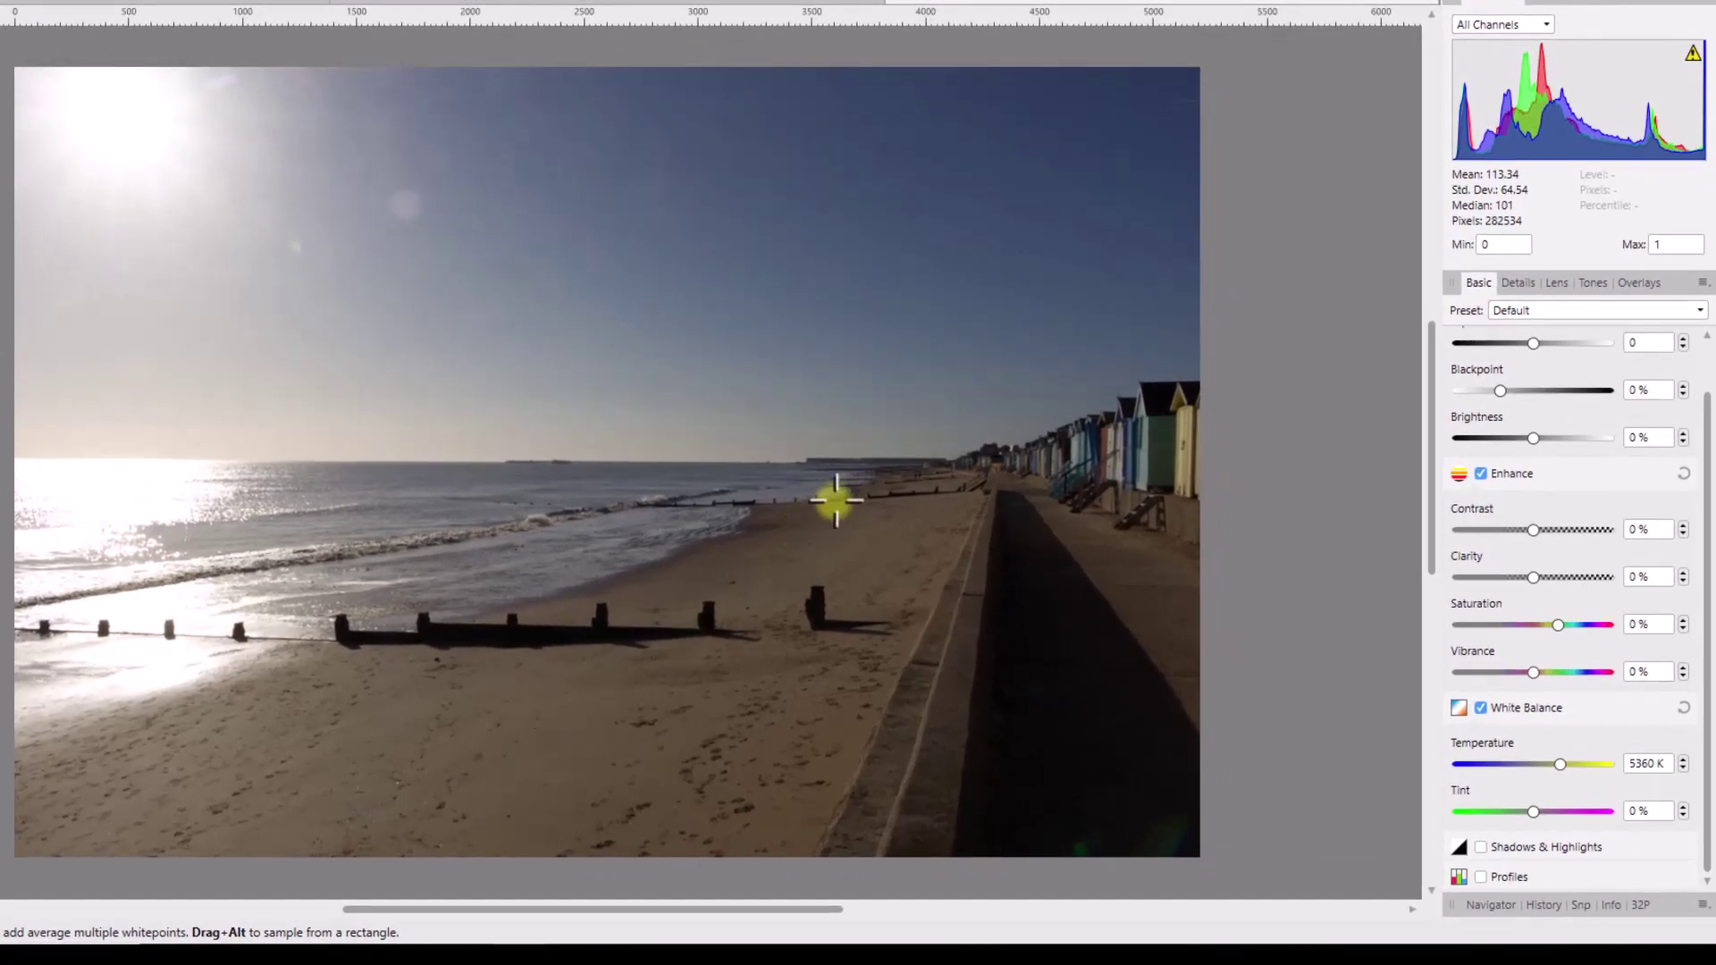
pyautogui.click(409, 817)
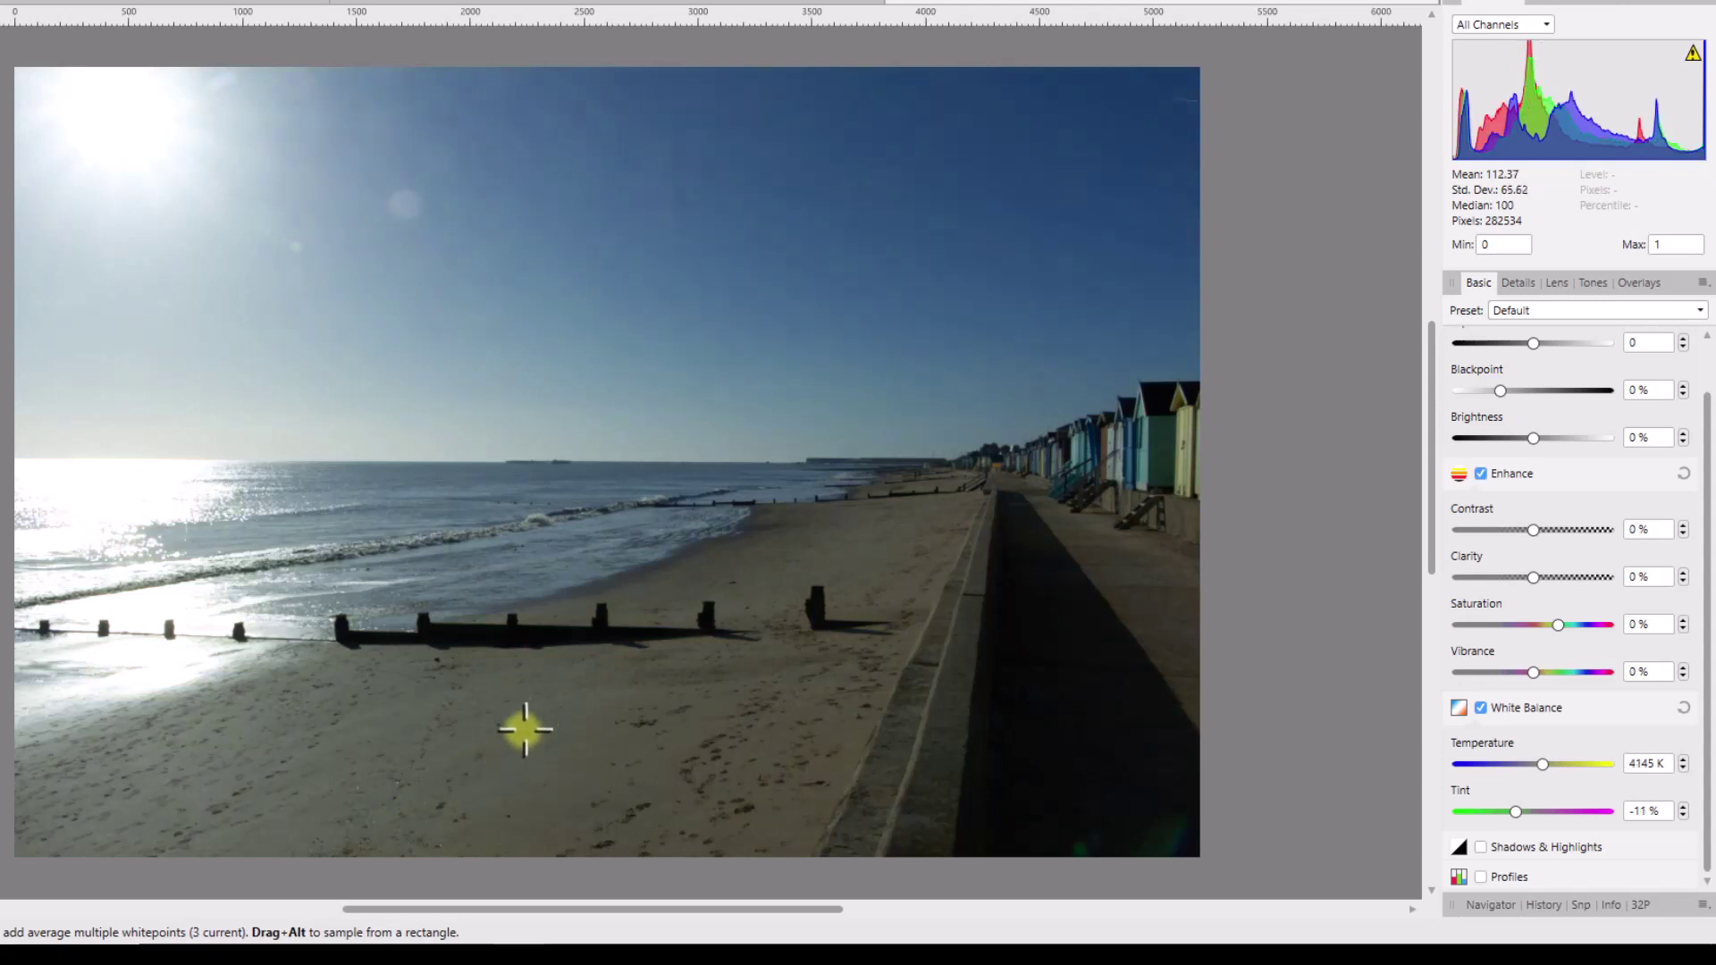
pyautogui.click(741, 572)
pyautogui.click(755, 586)
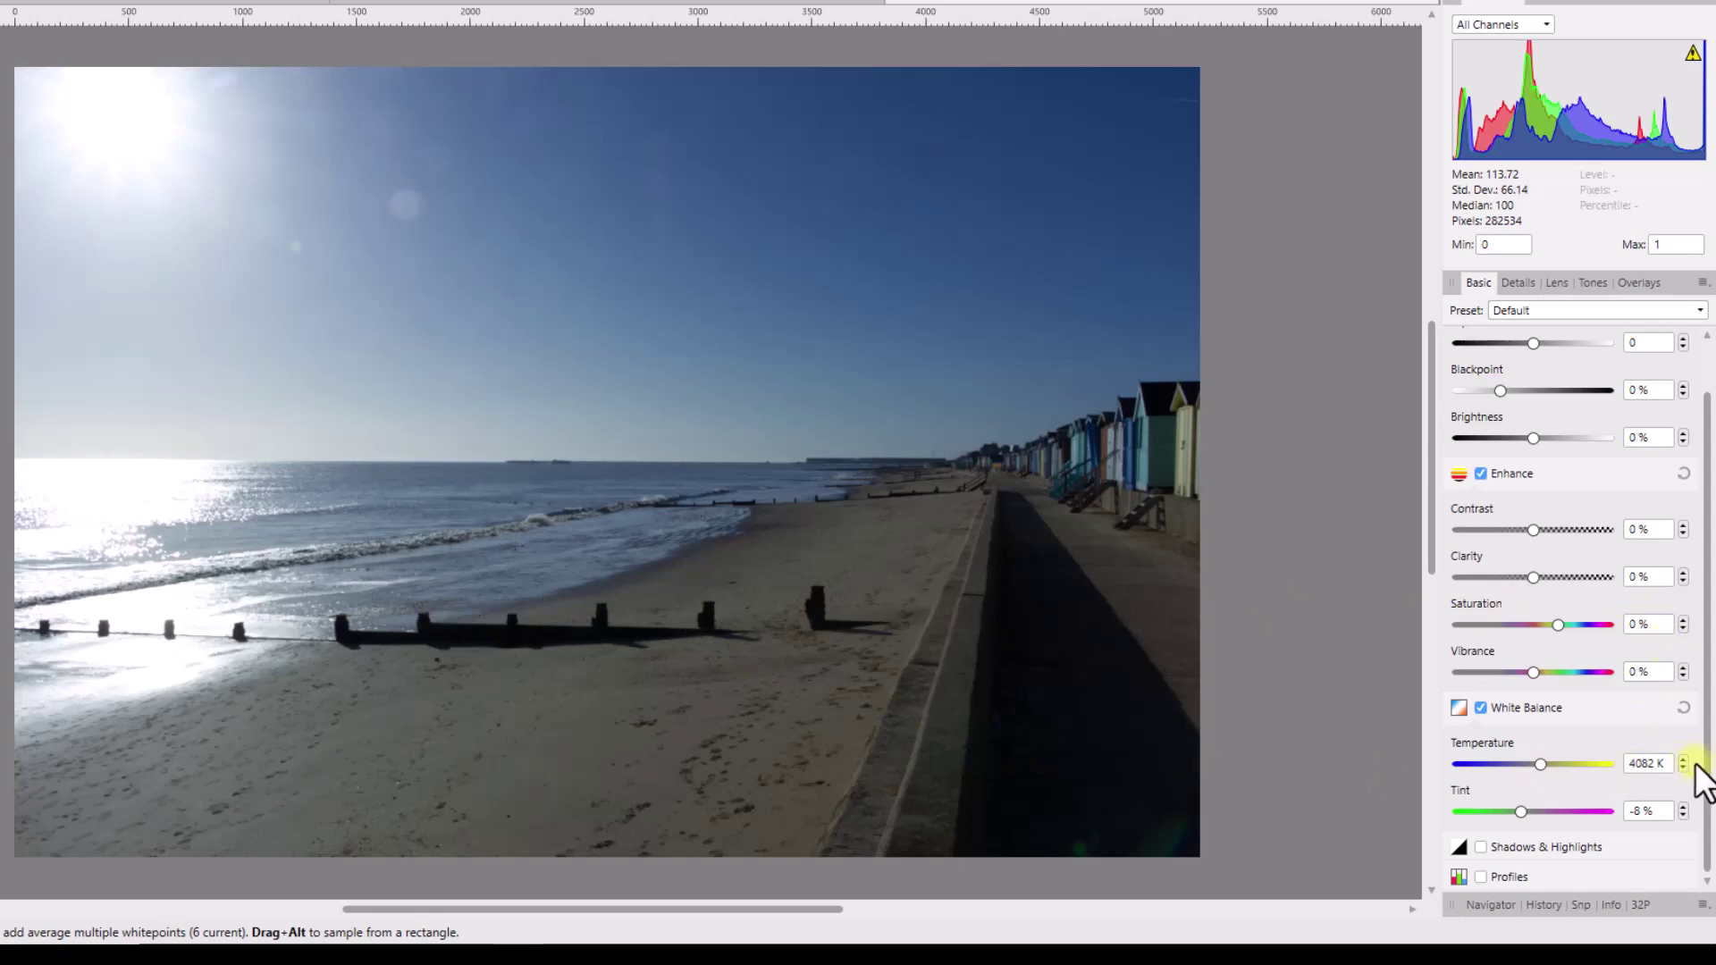
pyautogui.click(1684, 707)
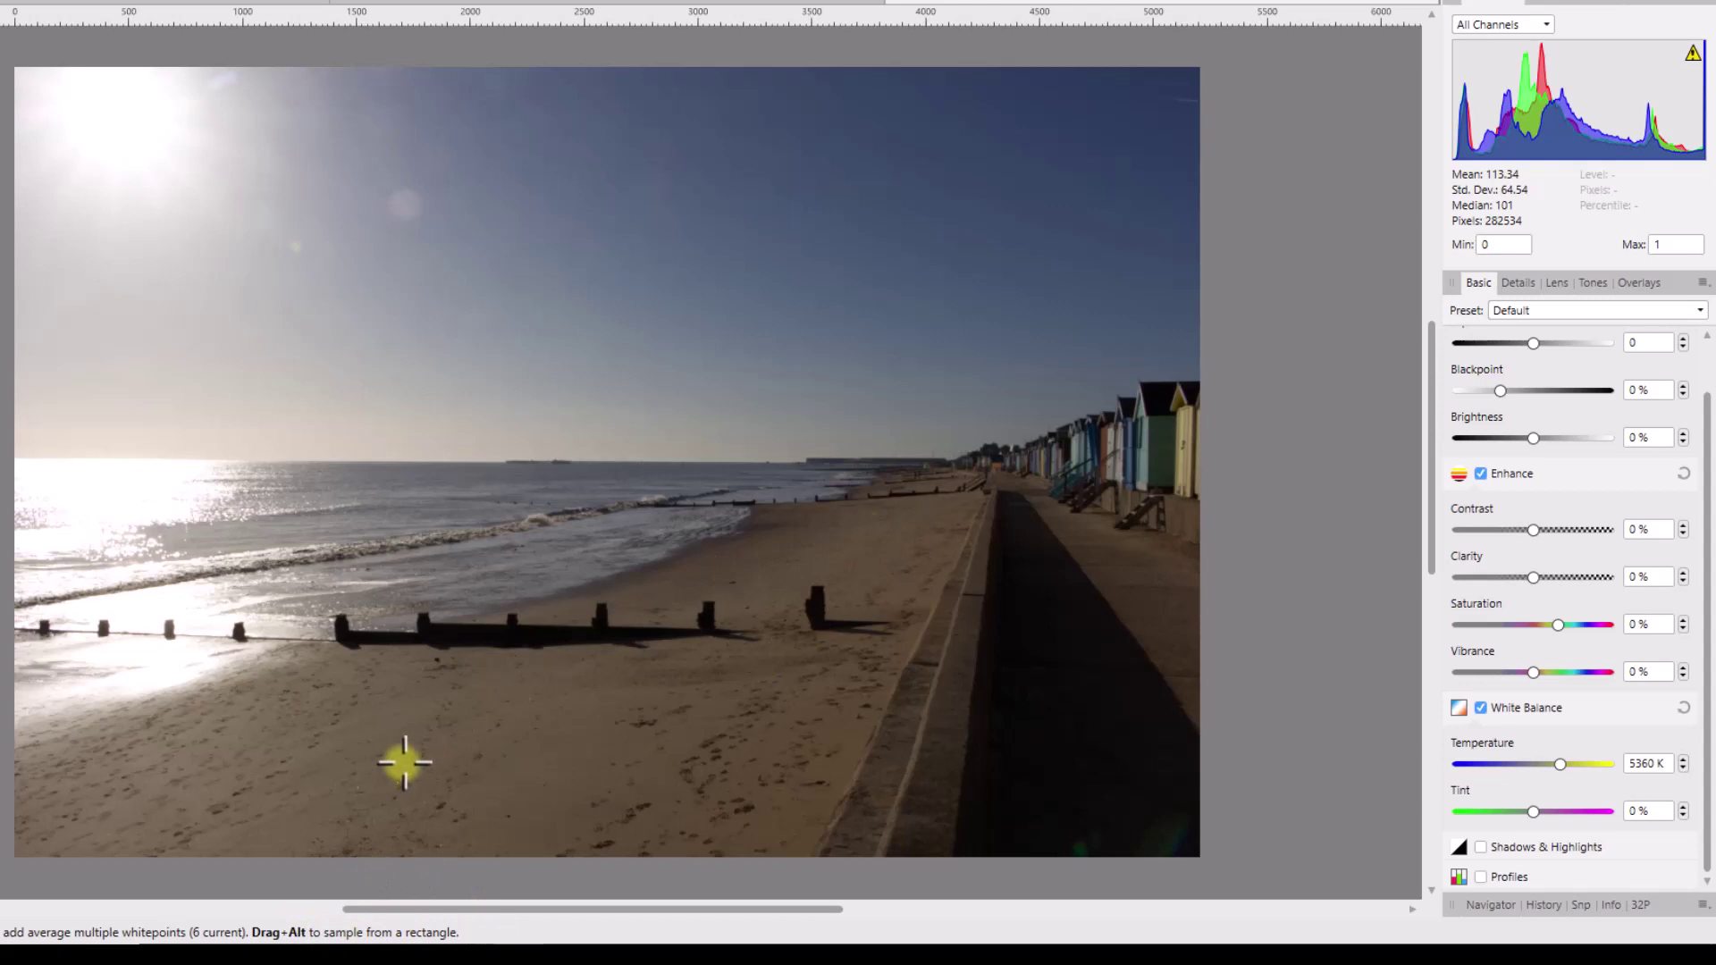
# Step: Try sampling the whitepoint from a wide area of foreground sand, and cancel the RAW develop of the photo
pyautogui.moveTo(322, 693); pyautogui.dragTo(774, 820)
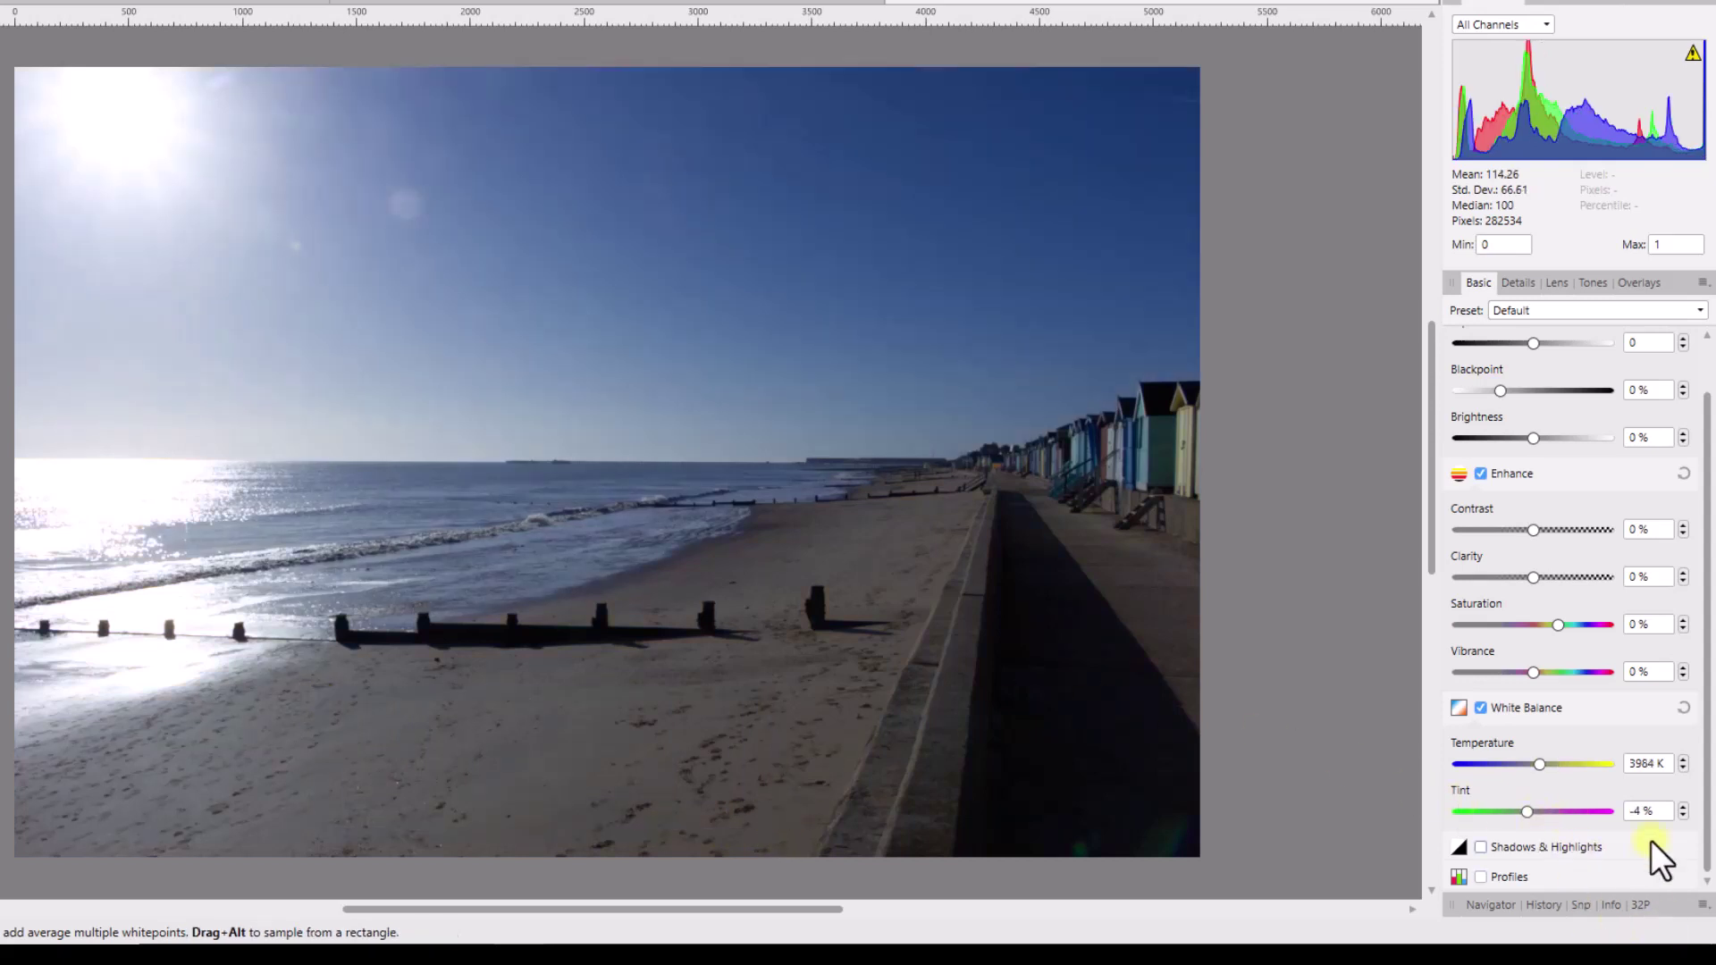
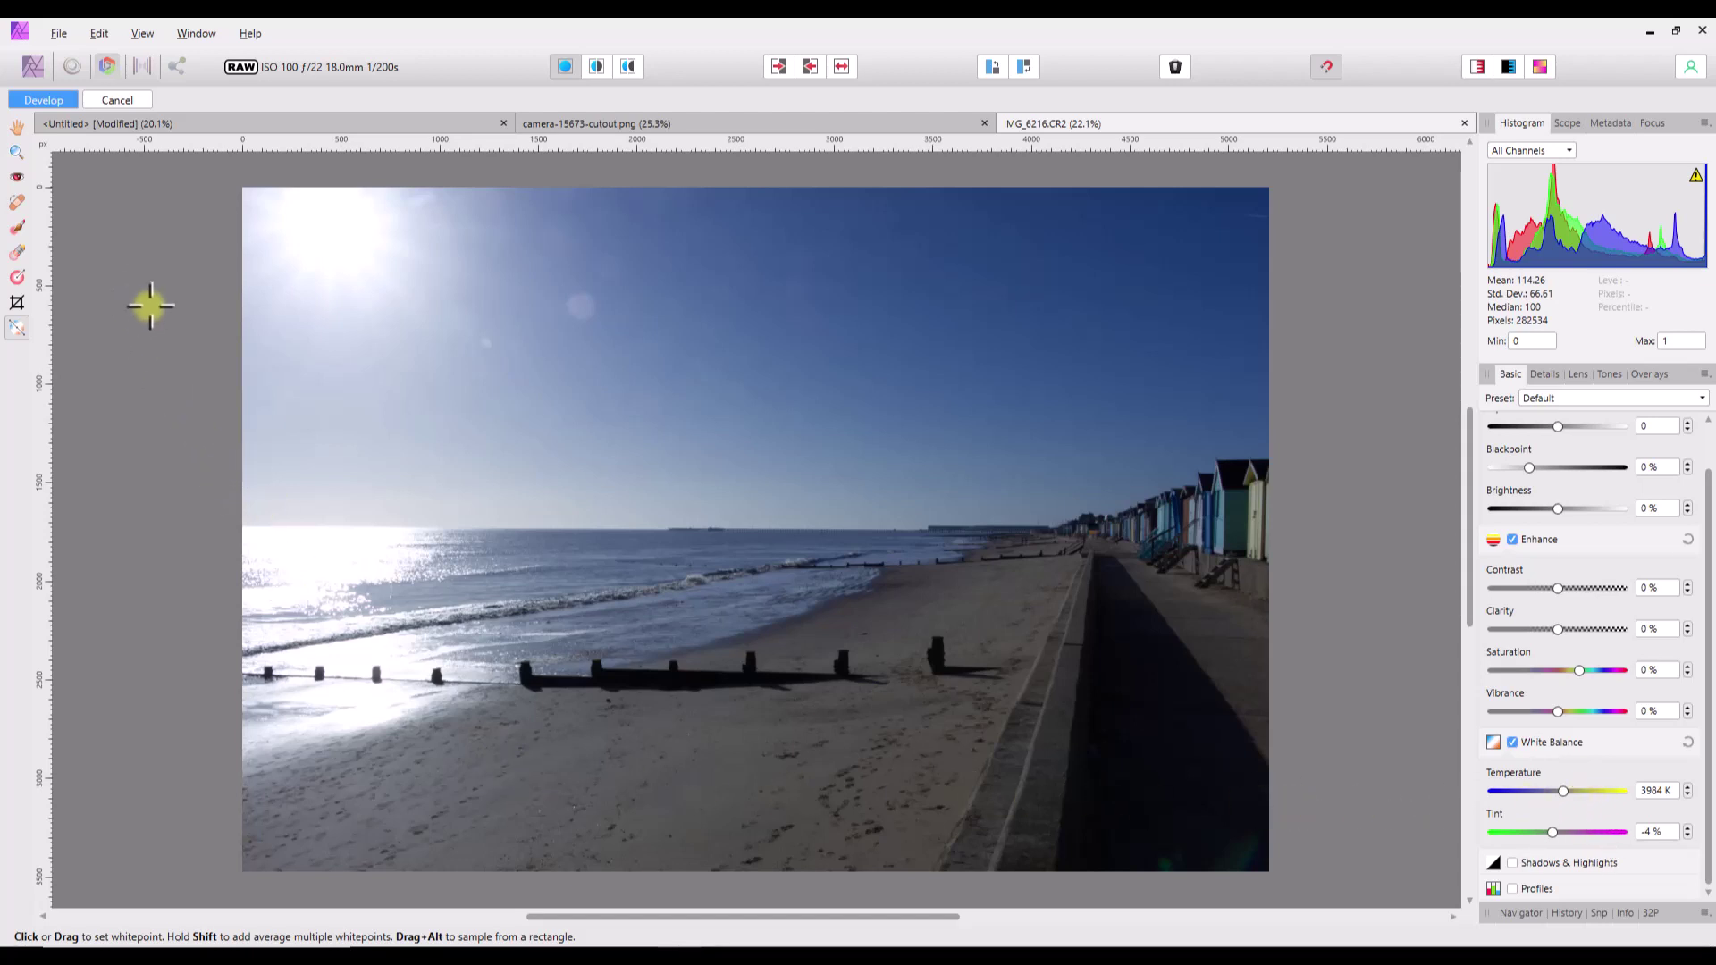
pyautogui.click(117, 100)
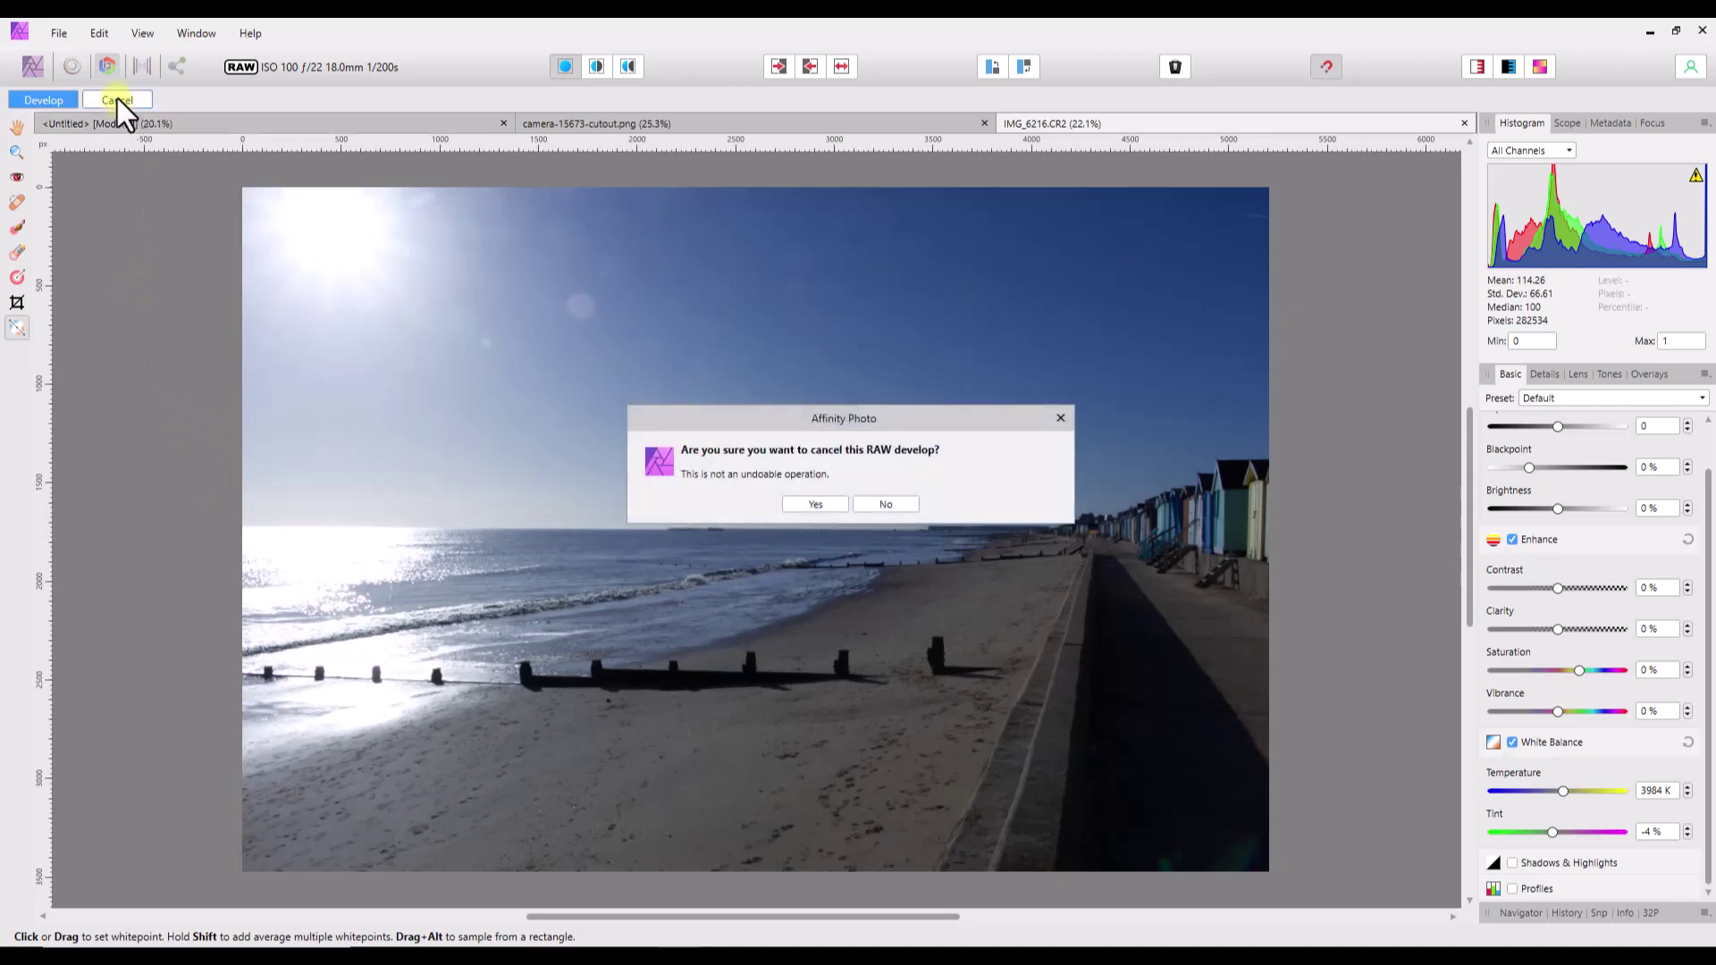
pyautogui.click(813, 504)
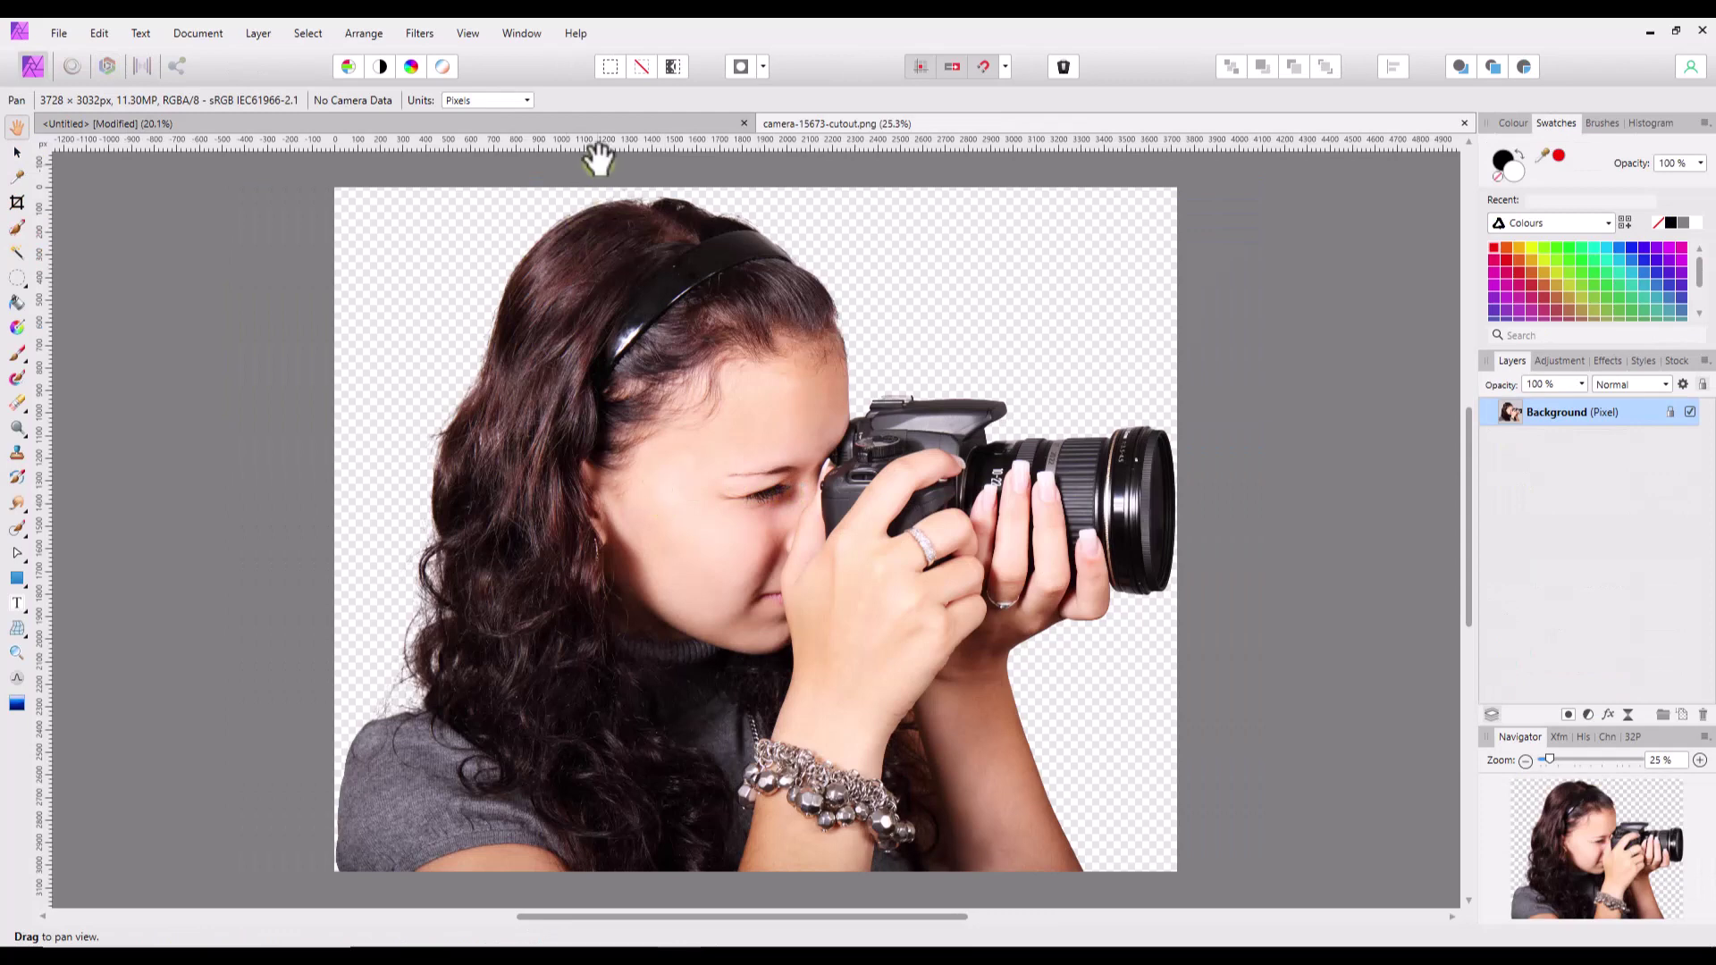
# Step: Open IMG_6216.JPG from the originals 21-1-2022 folder in Affinity Photo and add a White Balance adjustment layer above its Background
pyautogui.click(619, 125)
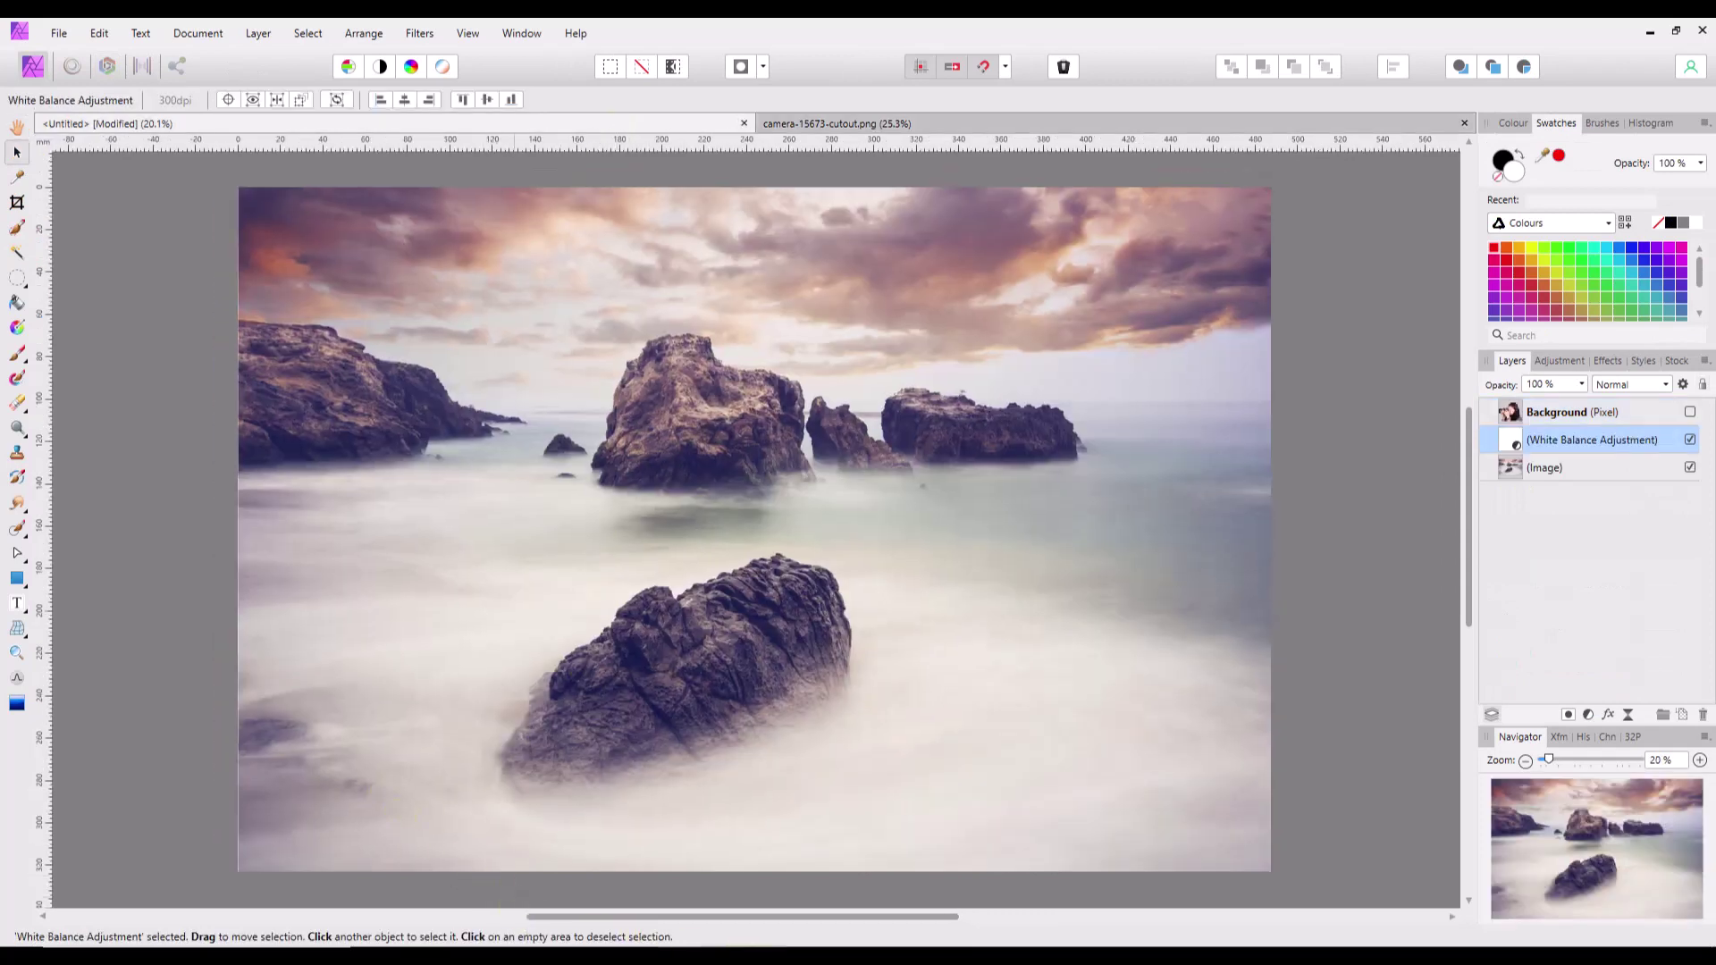
pyautogui.hotkey('alt', 'Tab')
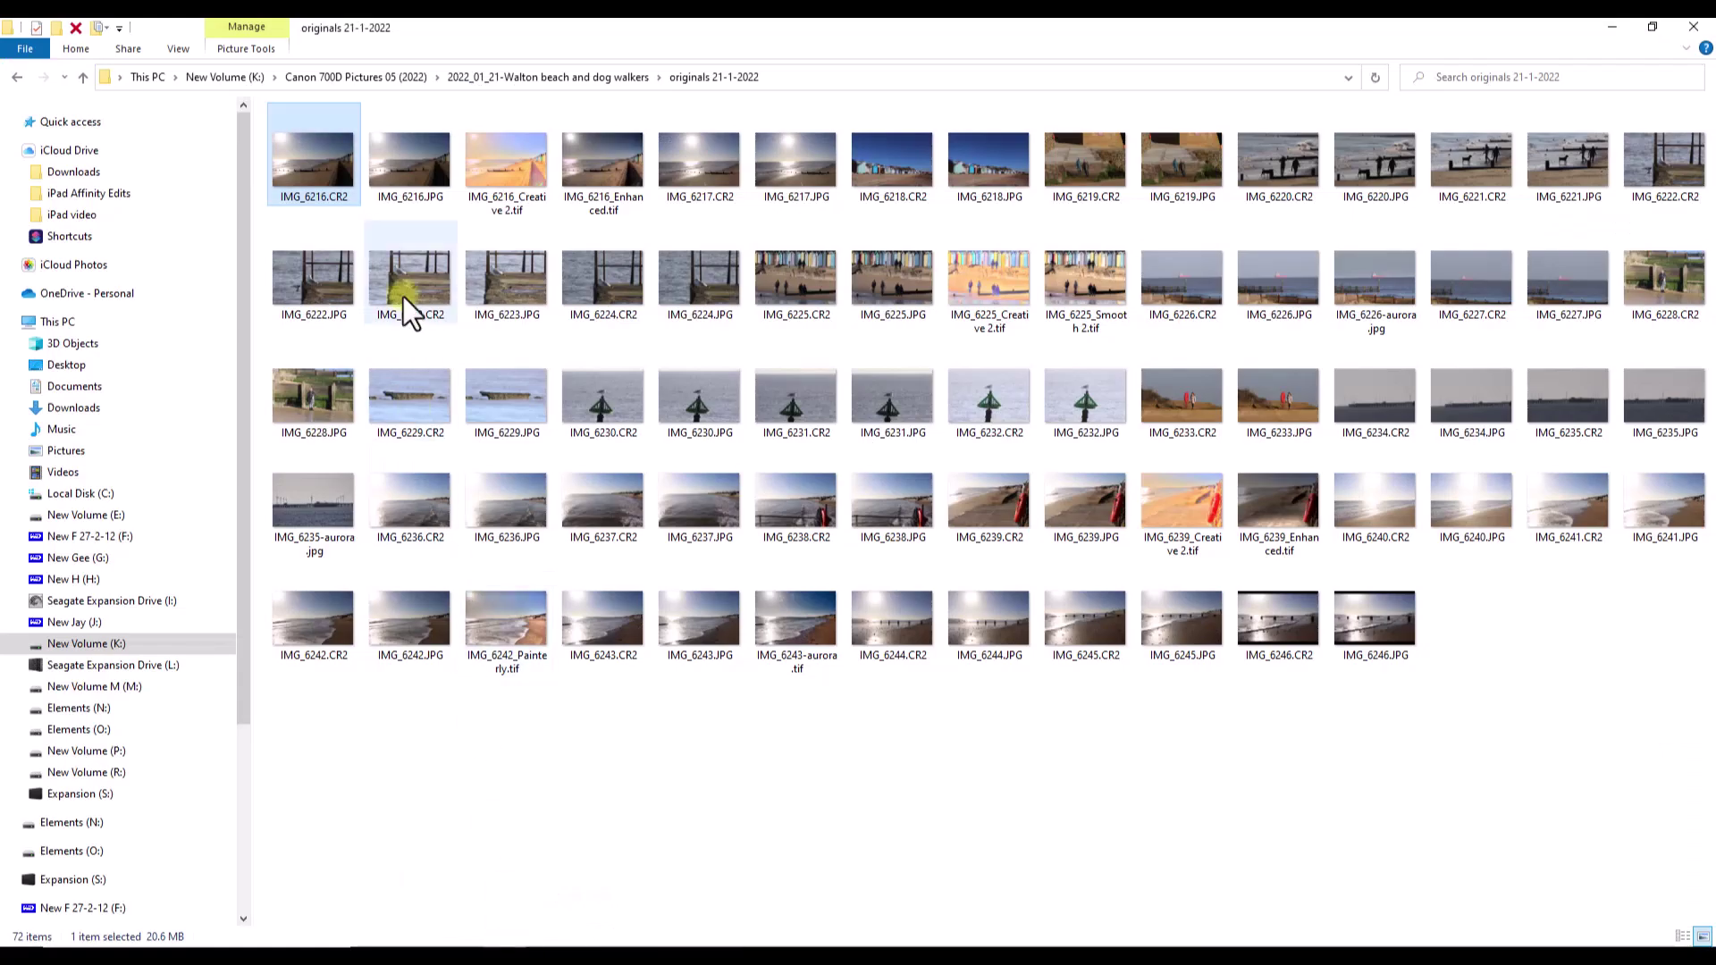
pyautogui.click(406, 179)
pyautogui.moveTo(406, 179); pyautogui.dragTo(691, 836)
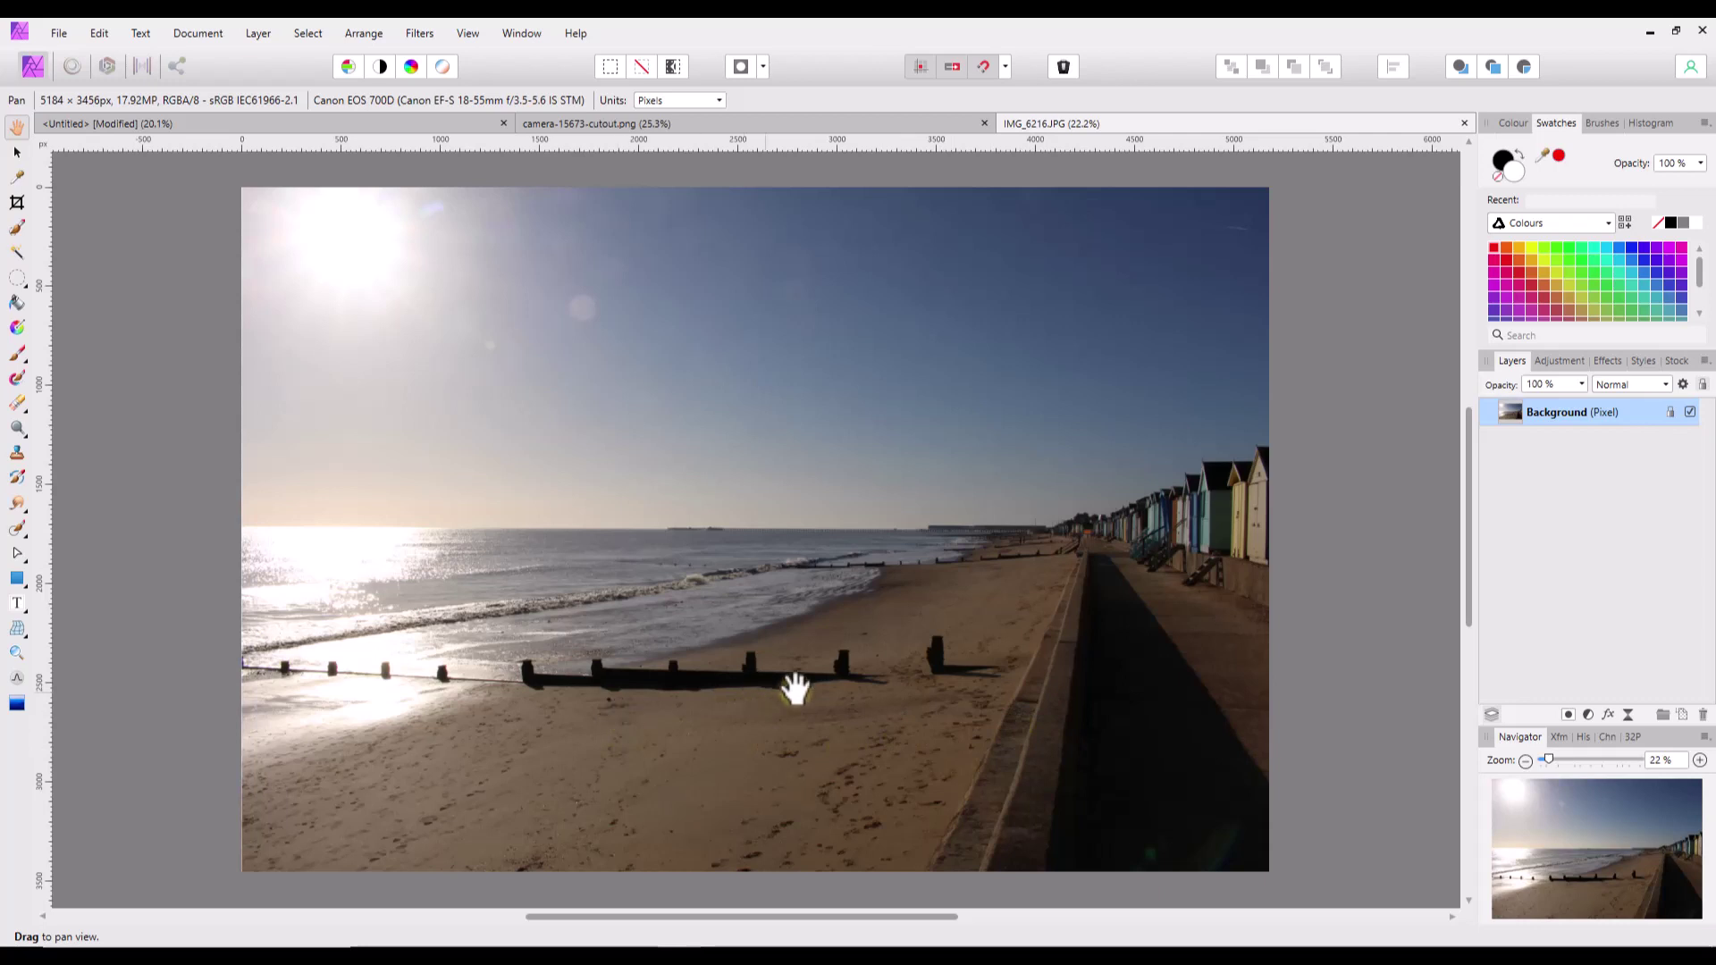
pyautogui.click(1588, 715)
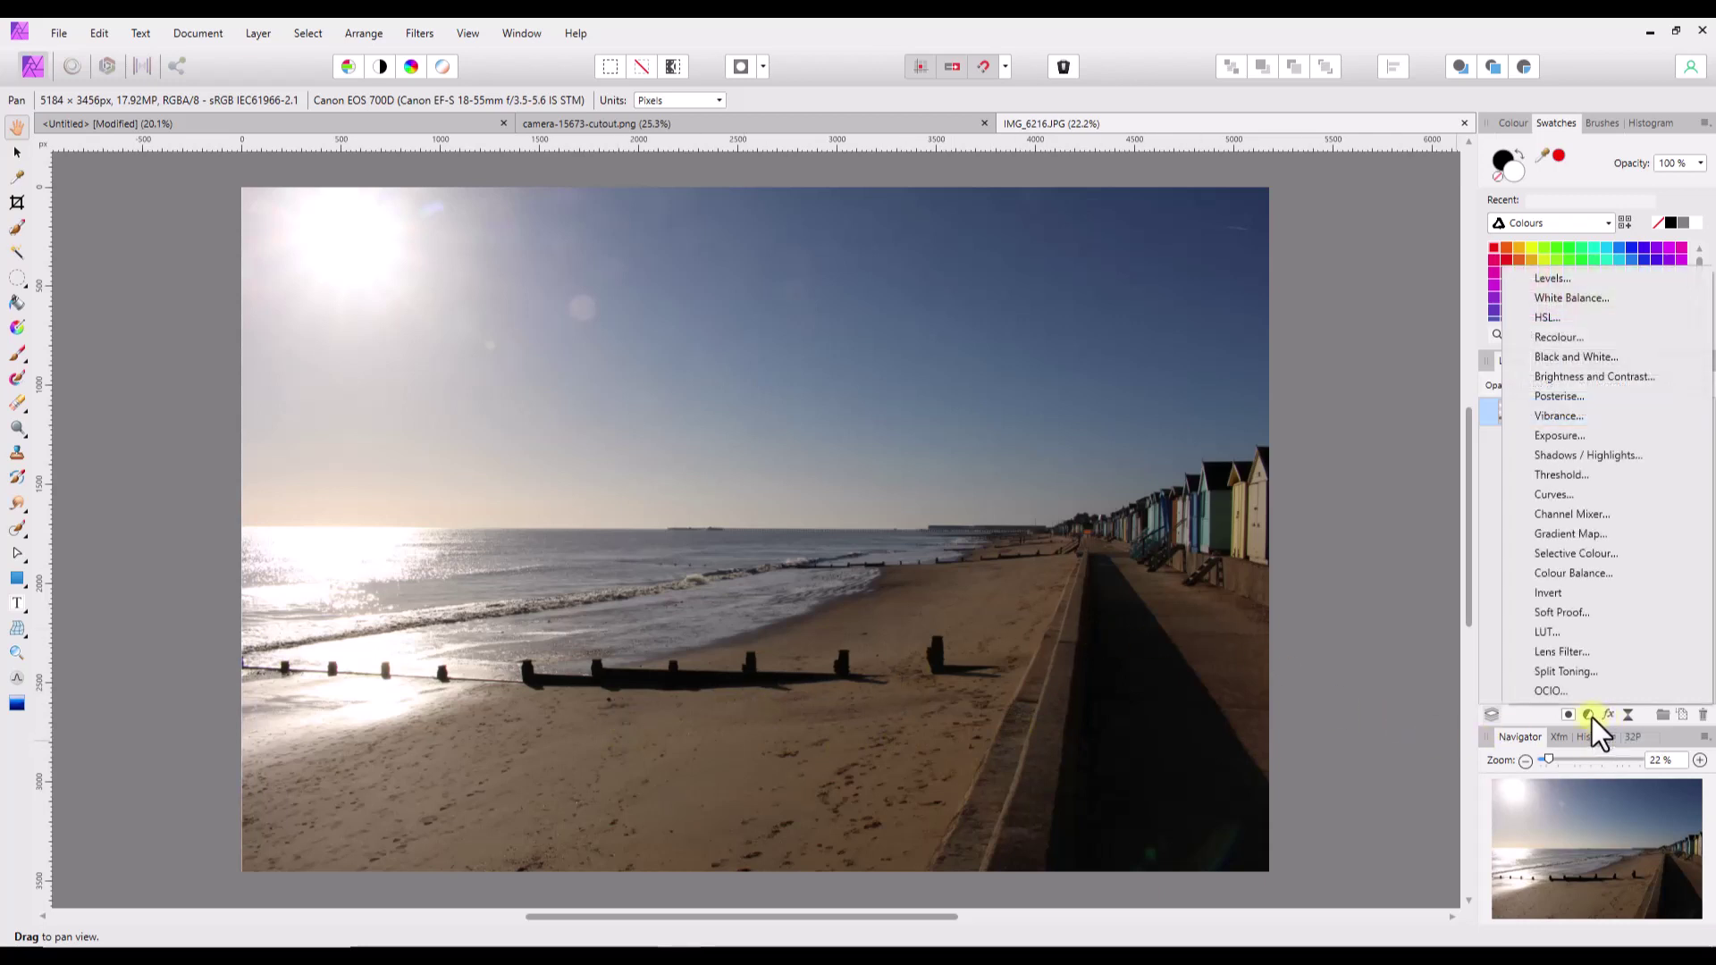
pyautogui.click(1587, 299)
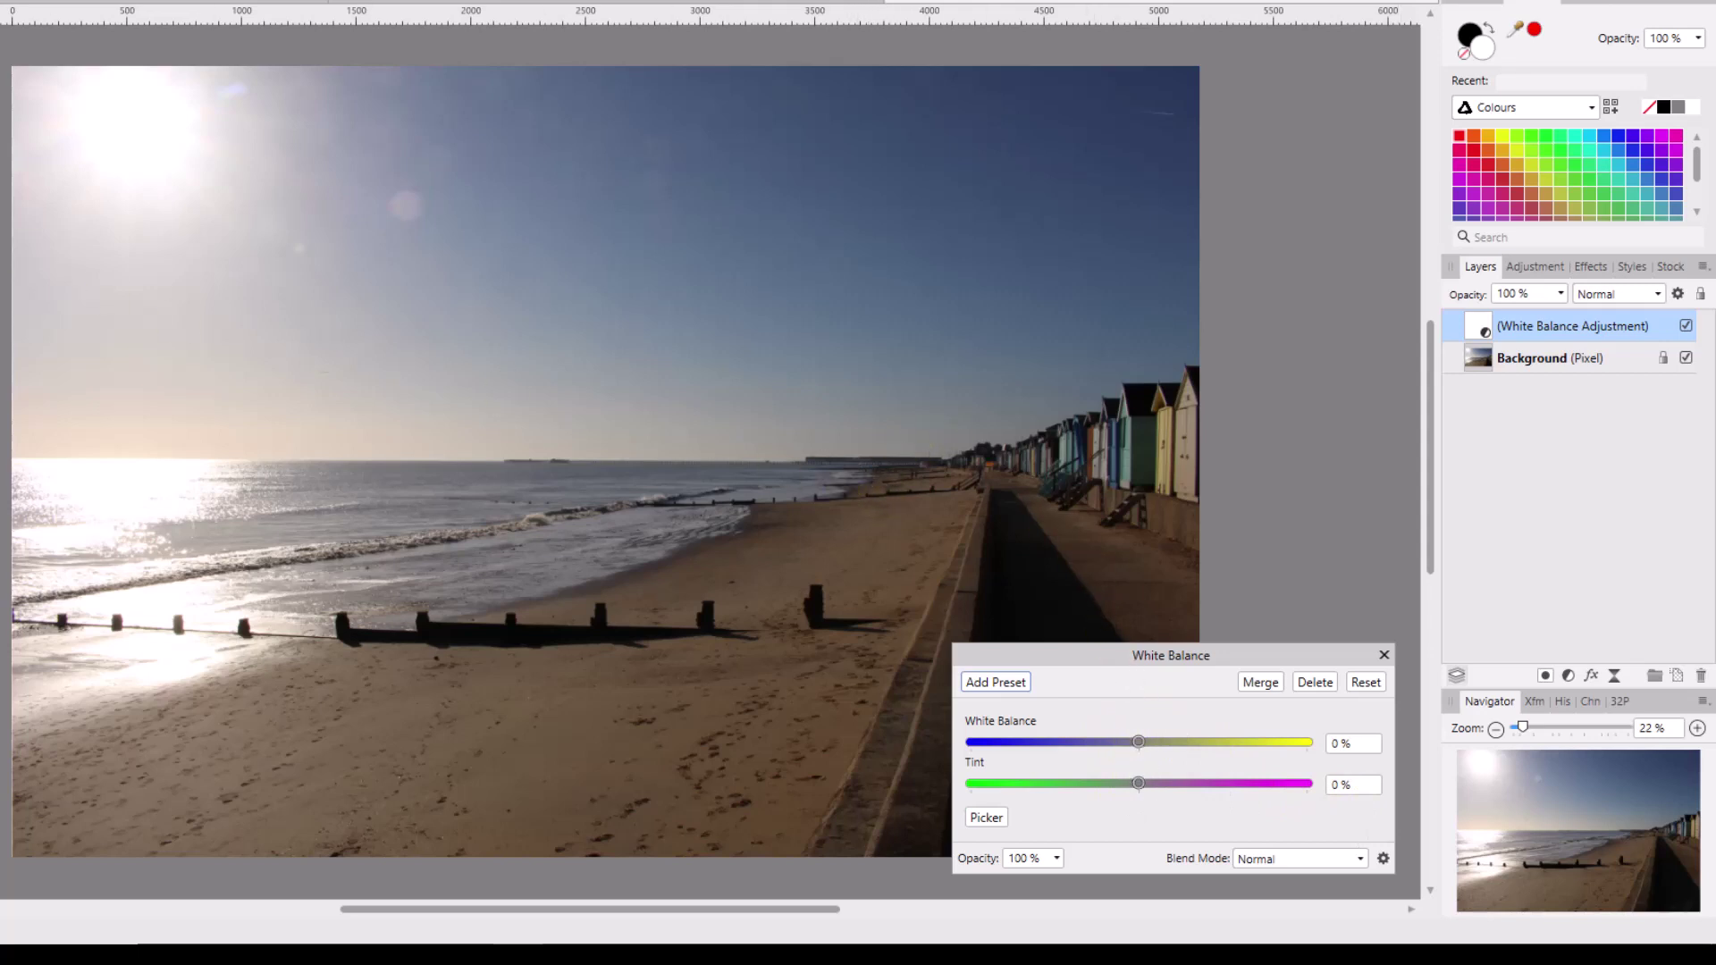
# Step: Try single whitepoint samples from the sand, the shaded promenade and several parts of the sky with the Picker, and reset the adjustment
pyautogui.click(984, 819)
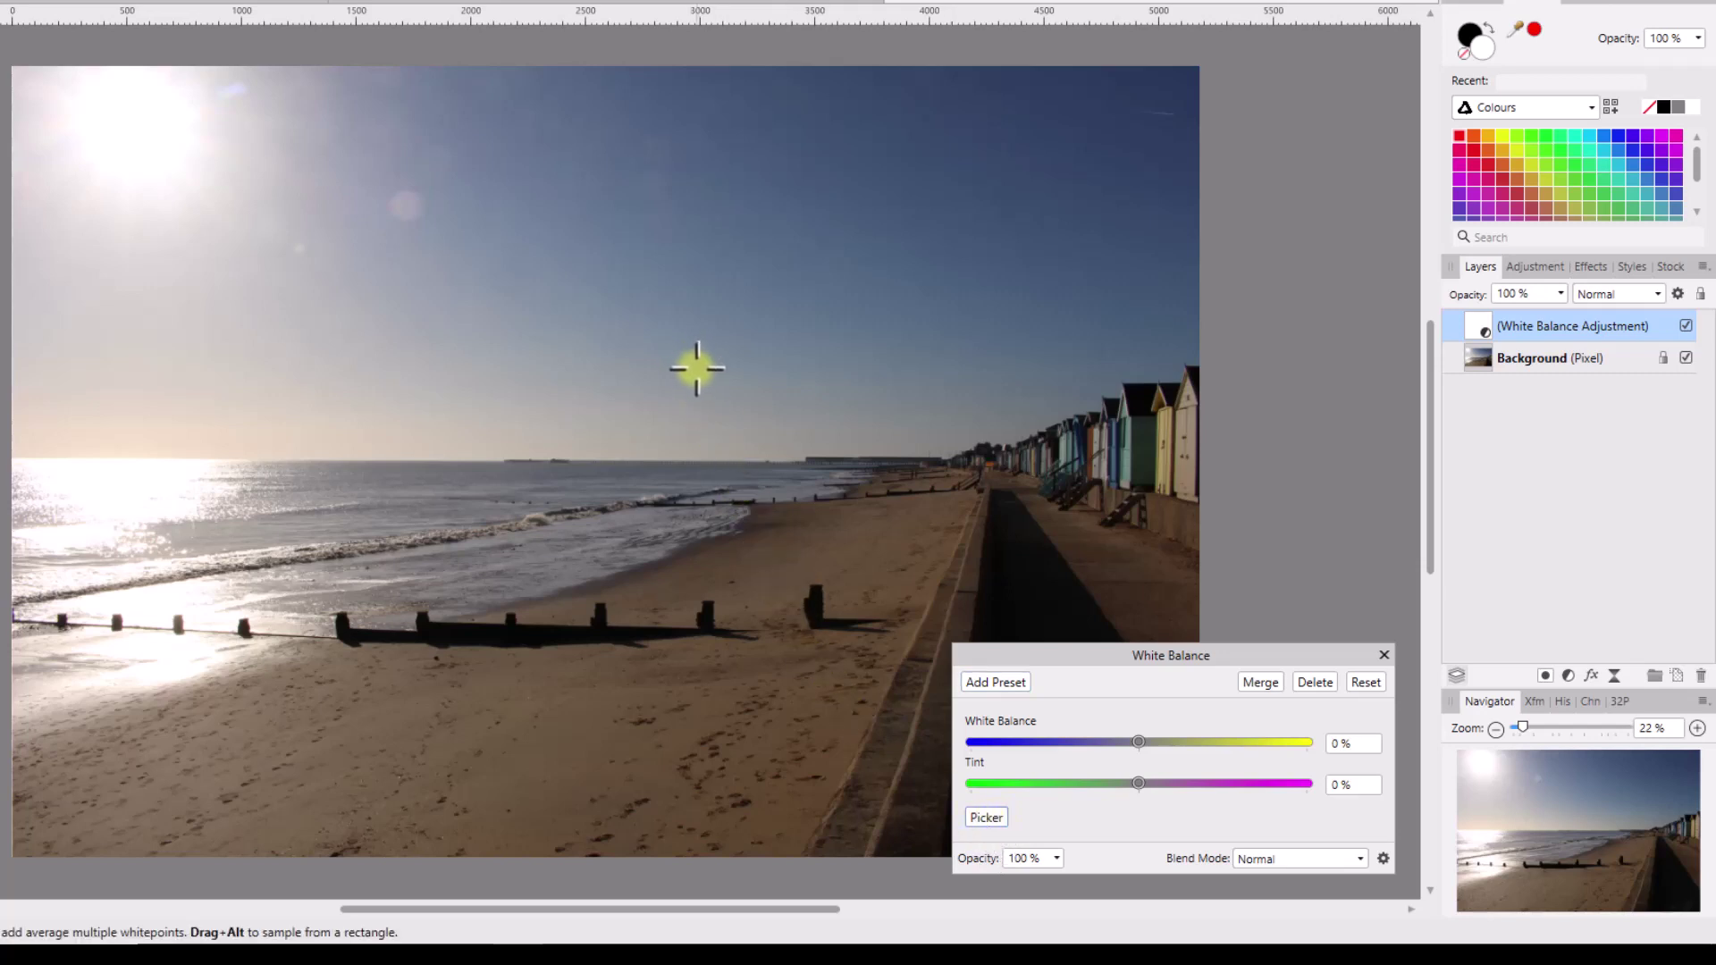
pyautogui.click(368, 769)
pyautogui.click(756, 705)
pyautogui.click(1068, 556)
pyautogui.click(1016, 403)
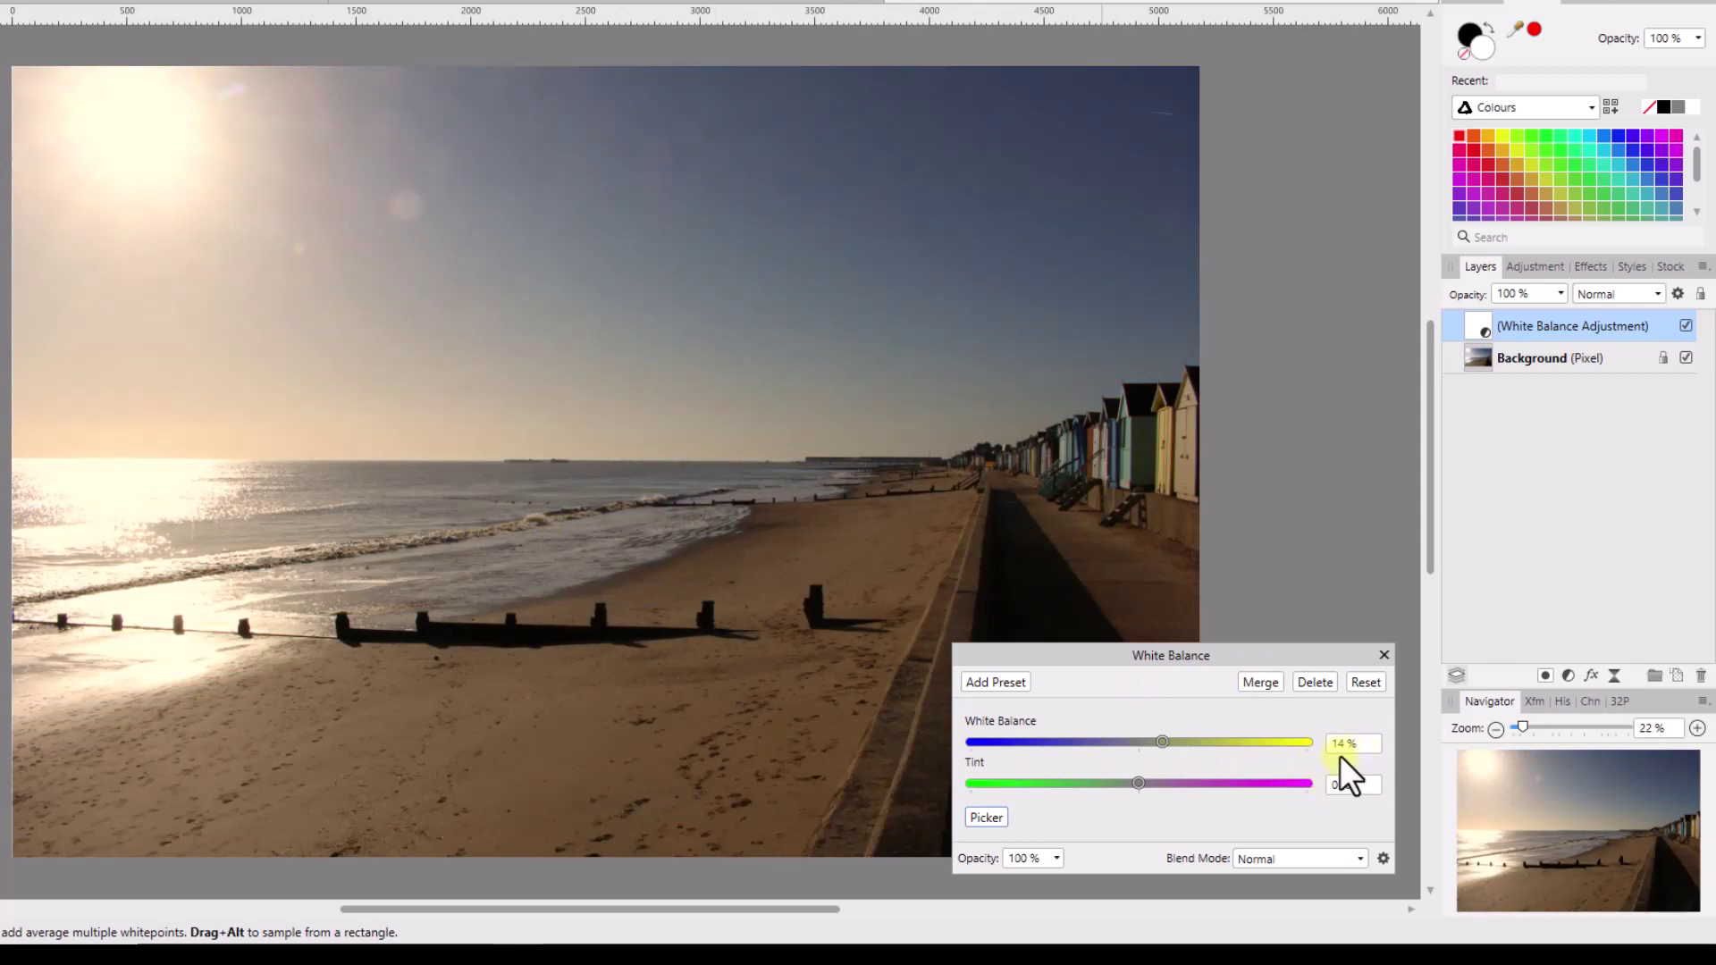
pyautogui.click(1075, 119)
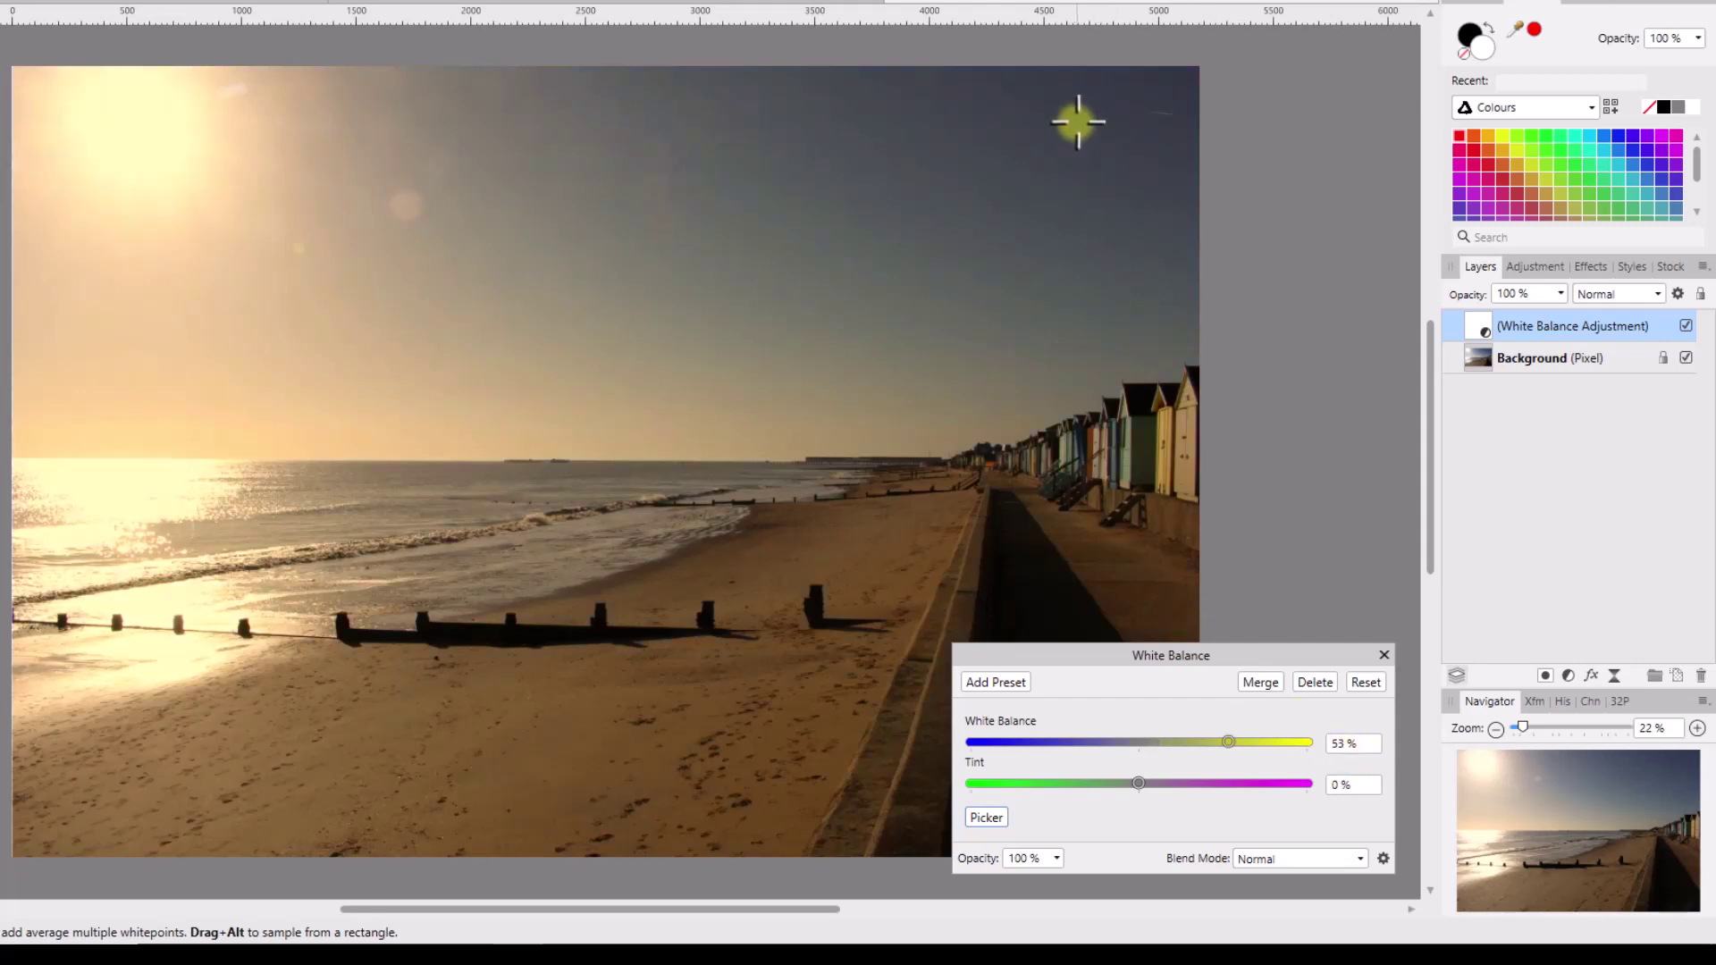
pyautogui.click(320, 145)
pyautogui.click(256, 777)
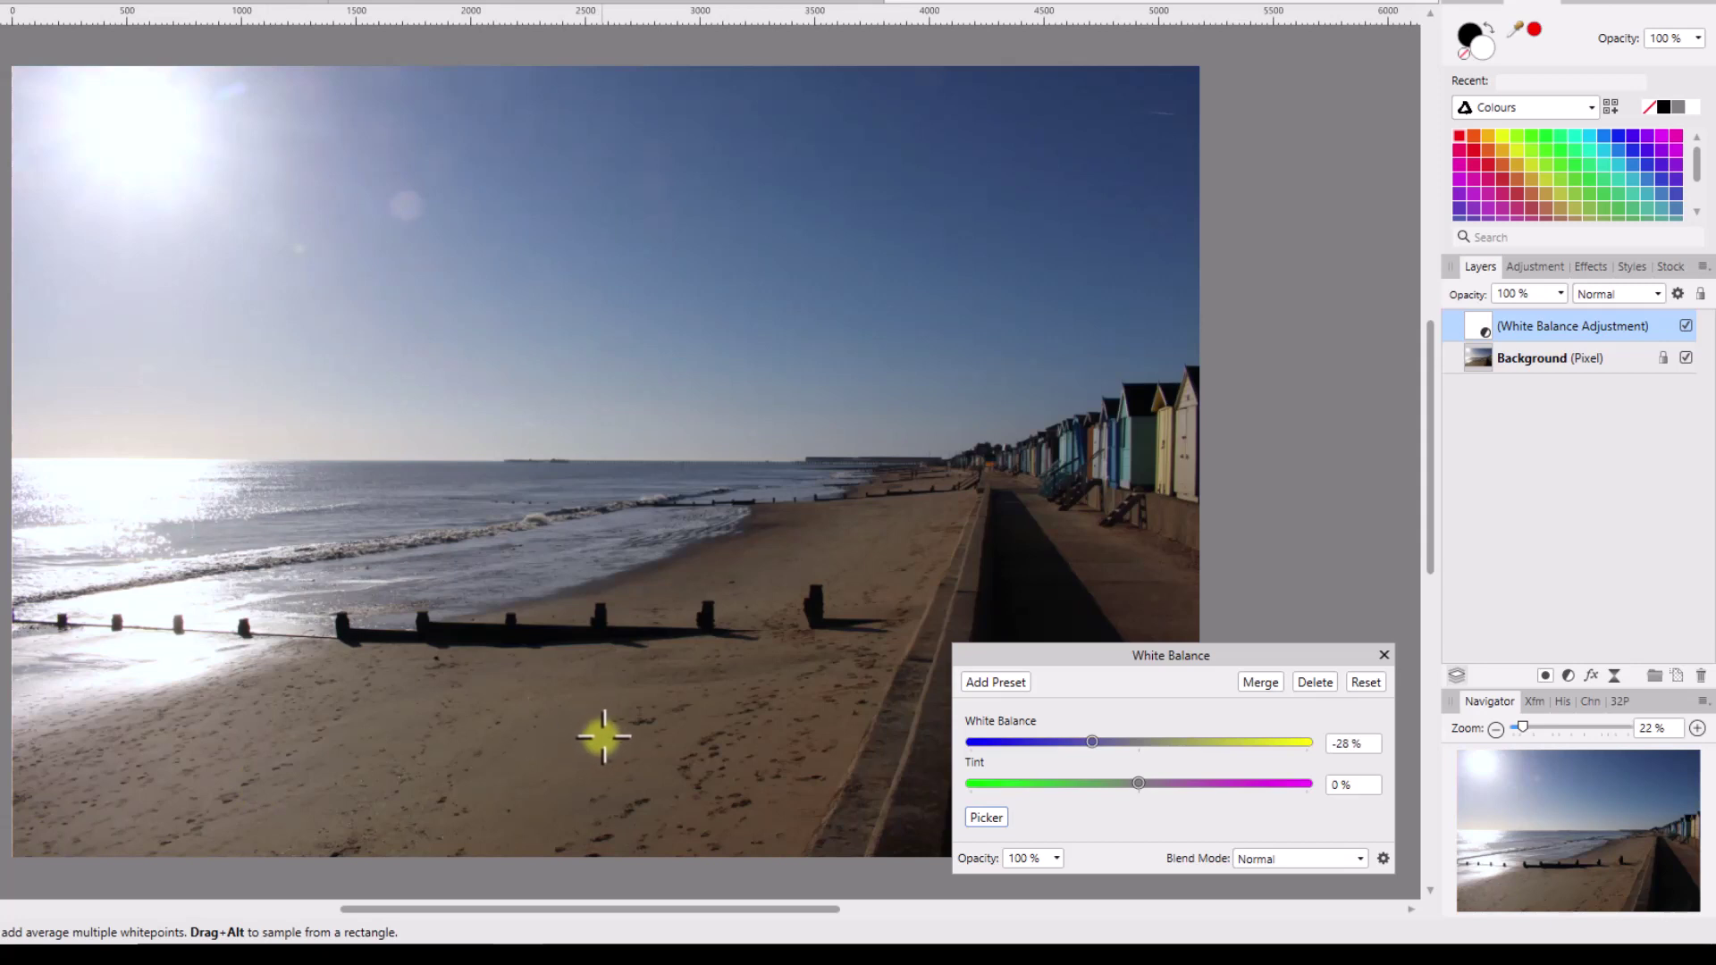
pyautogui.click(1367, 682)
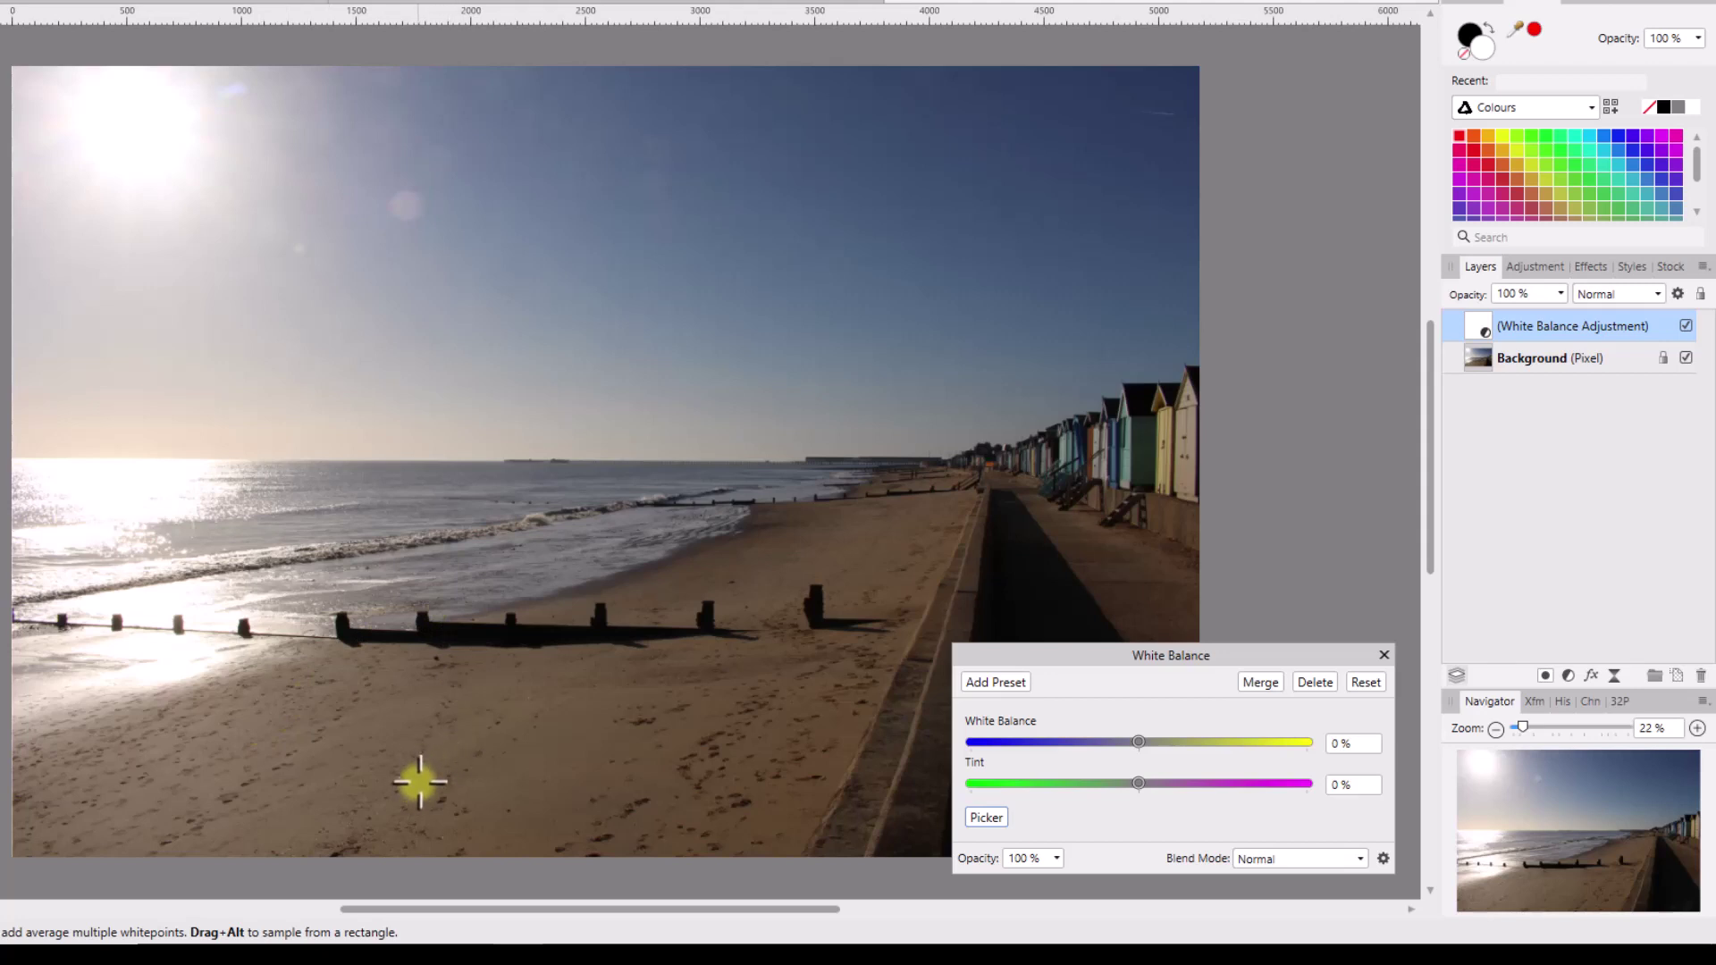
# Step: Try averaging several whitepoints sampled along the sand from the foreground towards the far end of the beach
pyautogui.click(467, 748)
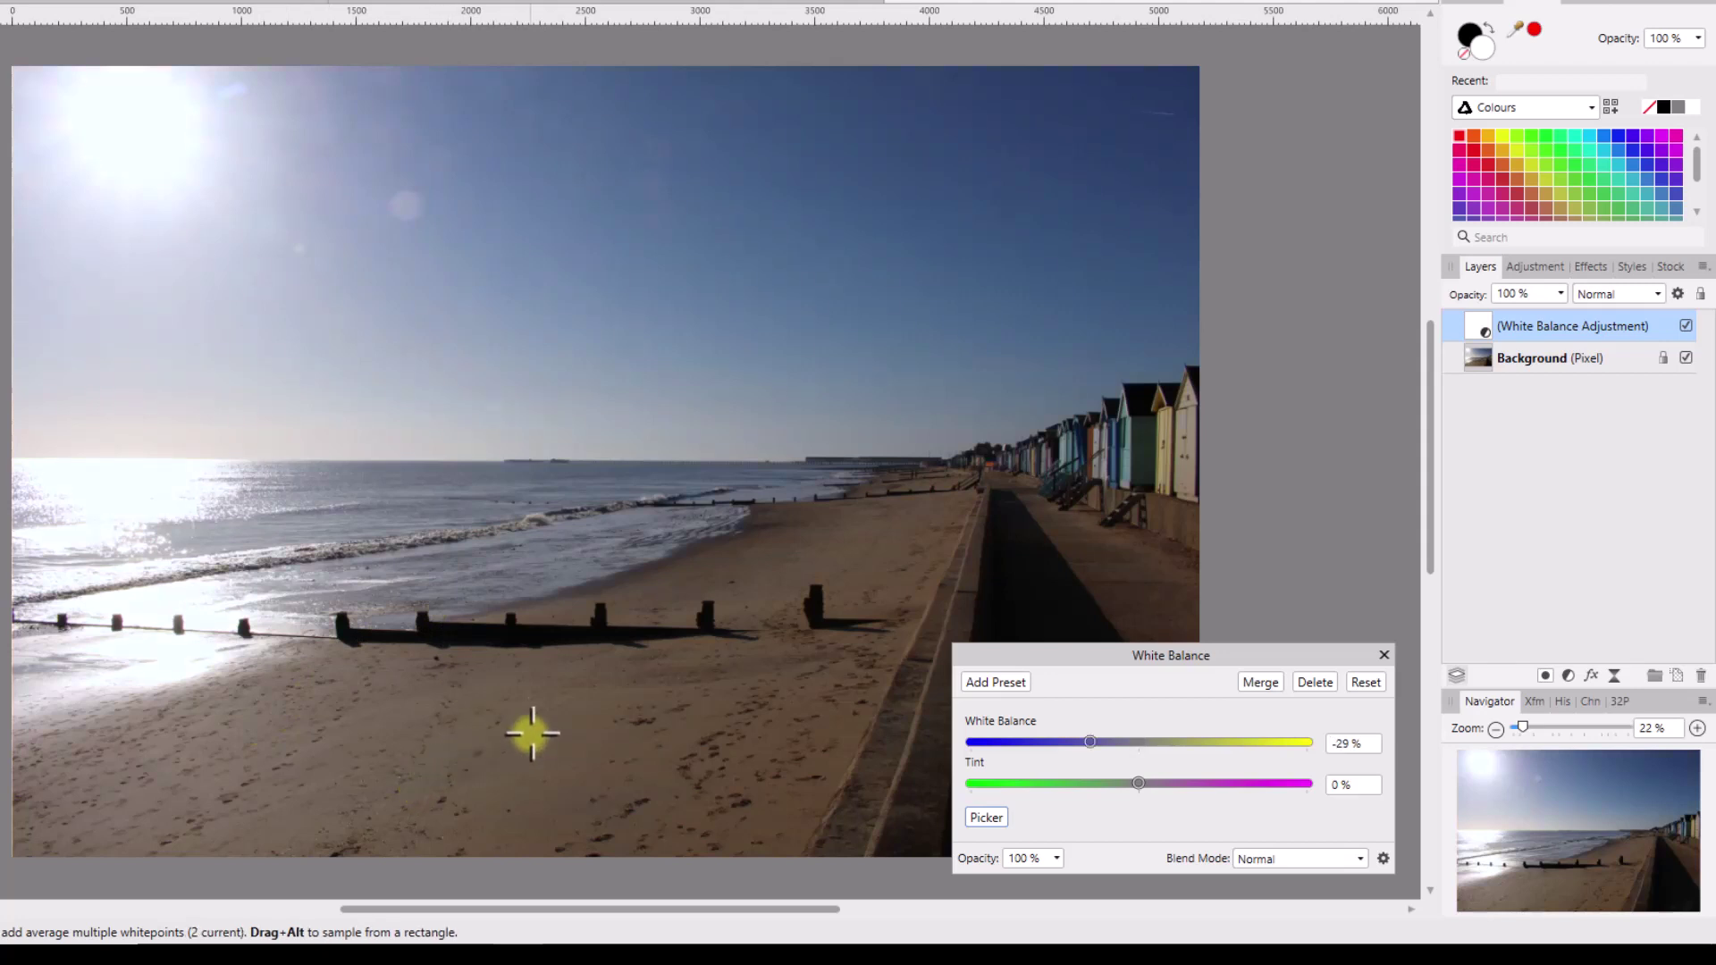
pyautogui.click(601, 662)
pyautogui.click(758, 578)
pyautogui.click(791, 542)
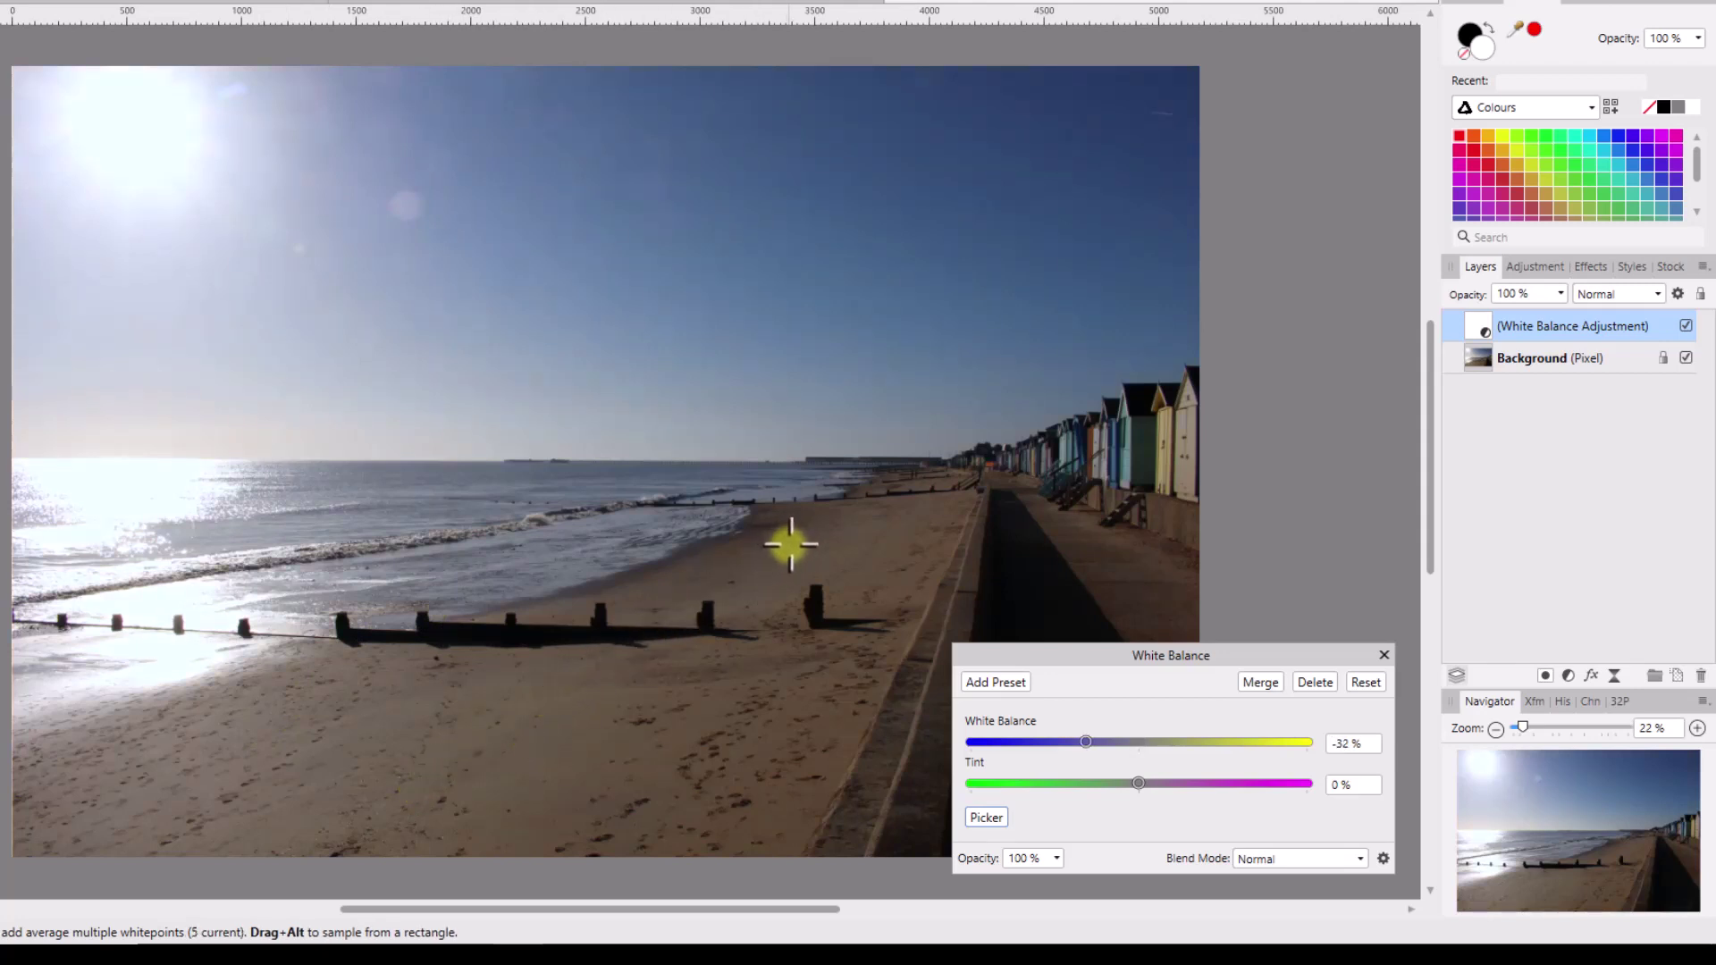
pyautogui.click(843, 502)
# Step: Reset the white balance and sample the whitepoint from a wide rectangle of foreground sand
pyautogui.click(1373, 682)
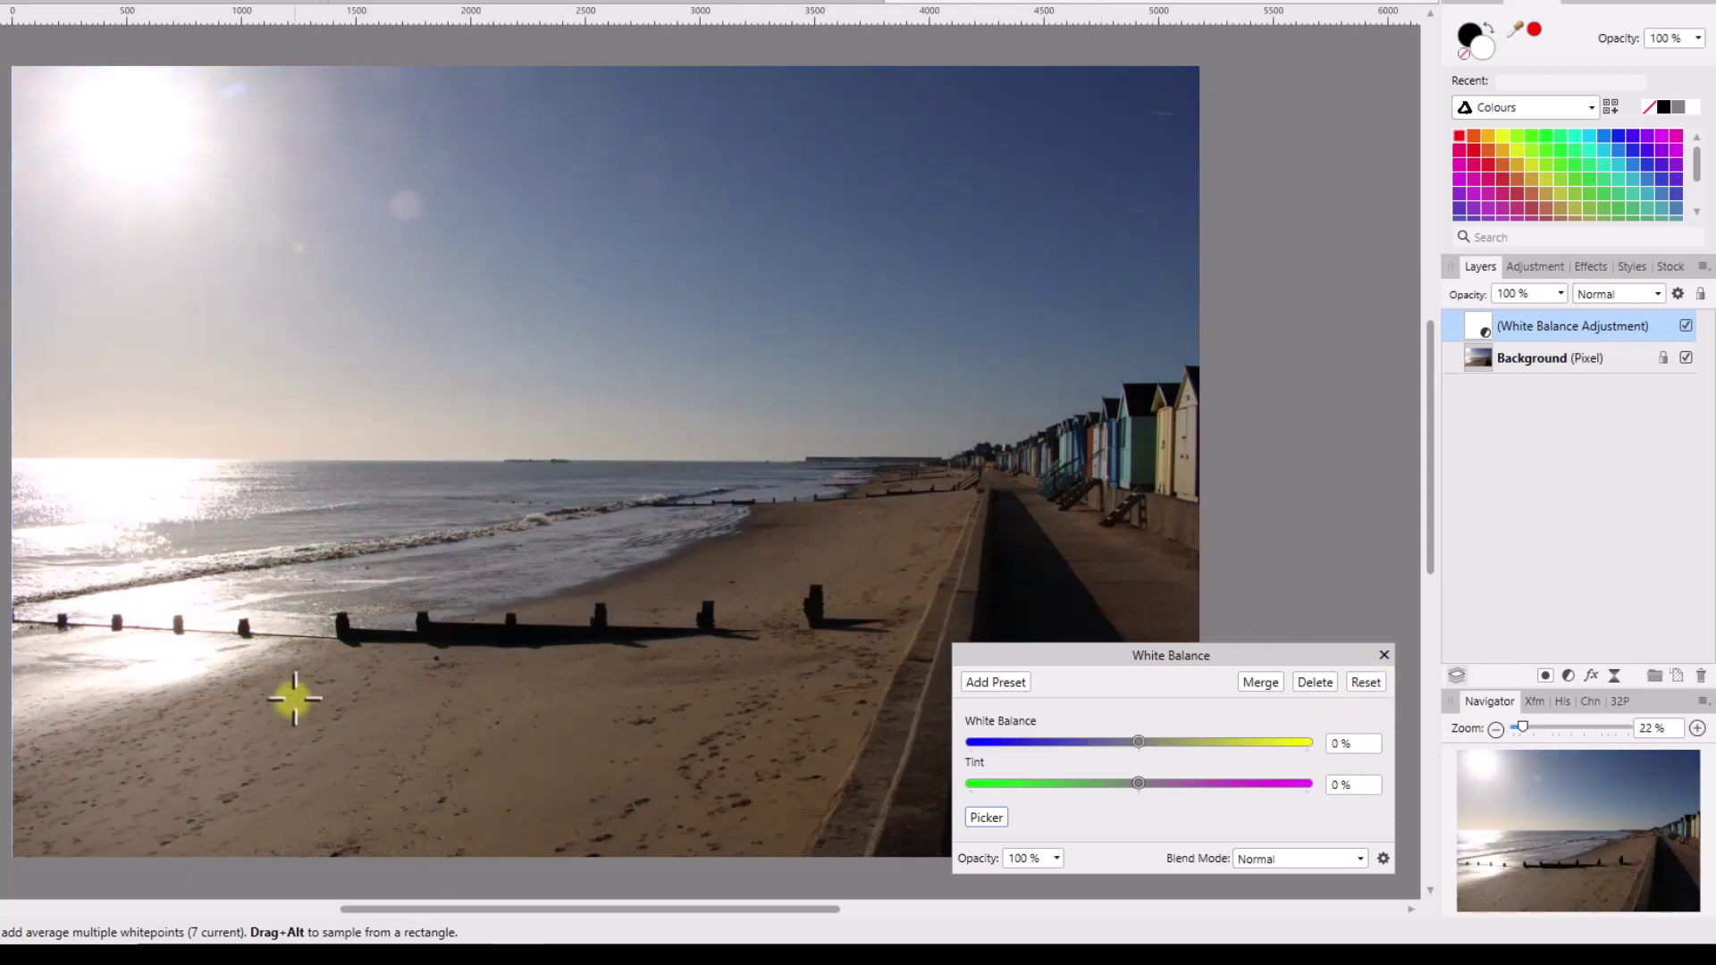
pyautogui.moveTo(282, 688); pyautogui.dragTo(765, 830)
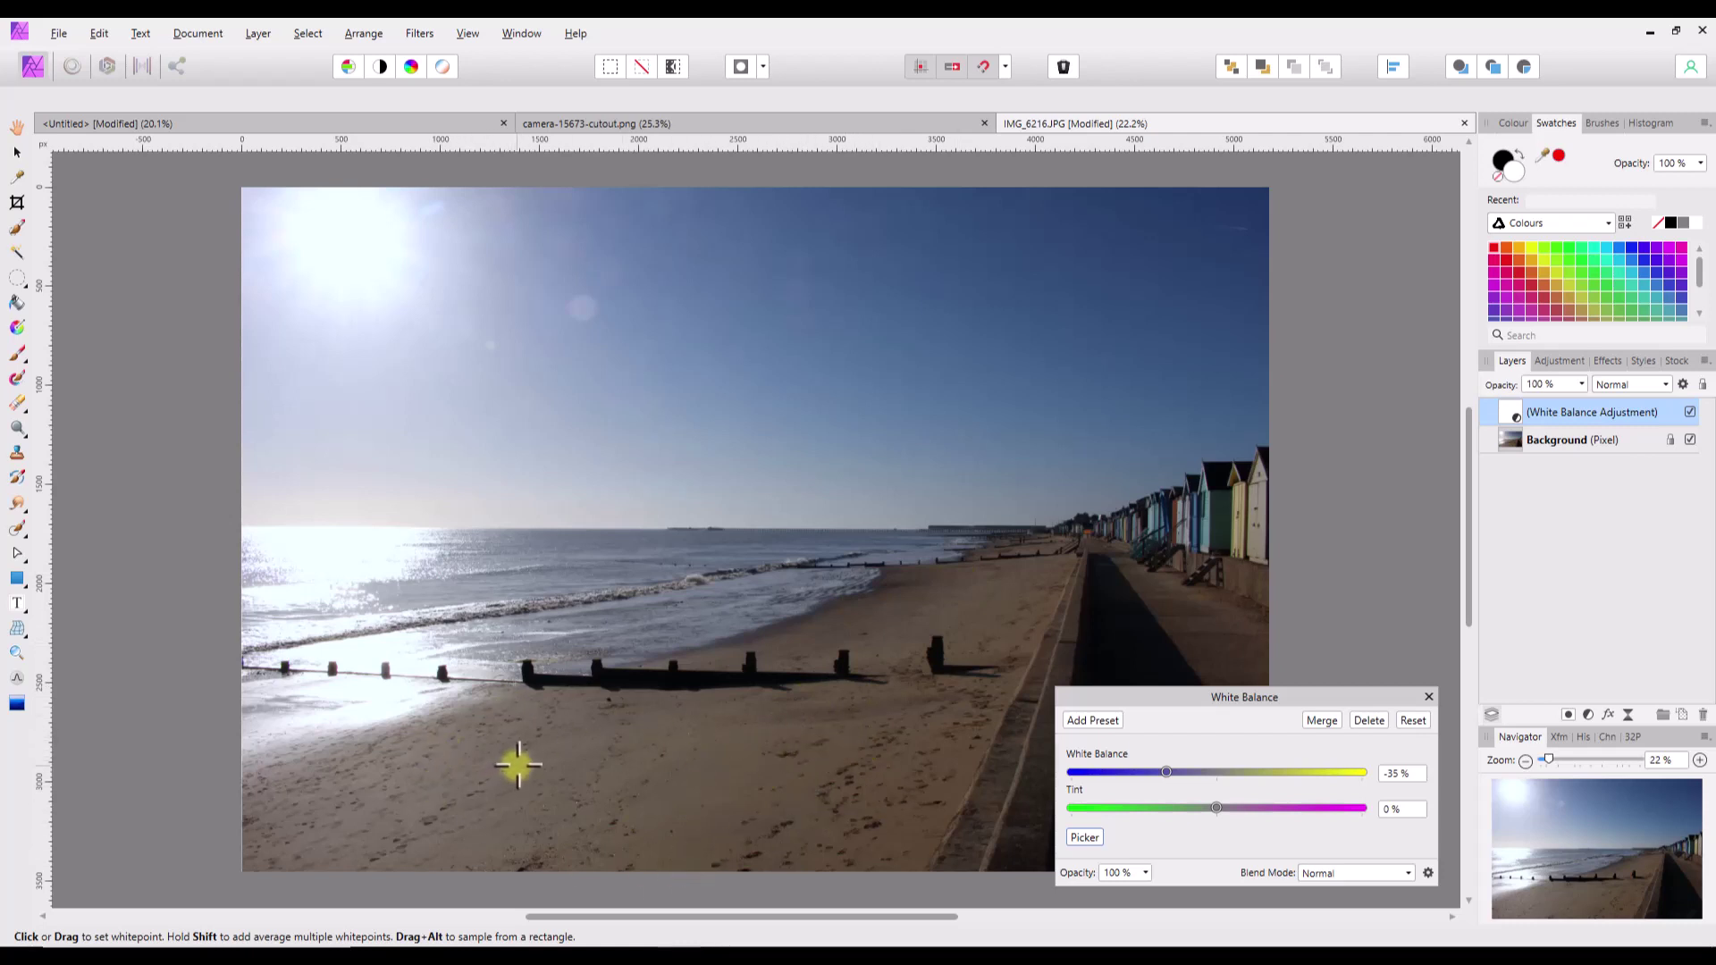
# Step: View the rocky seascape and camera-15673-cutout.png documents, and show the woman's Background layer in the untitled seascape composite
pyautogui.click(423, 120)
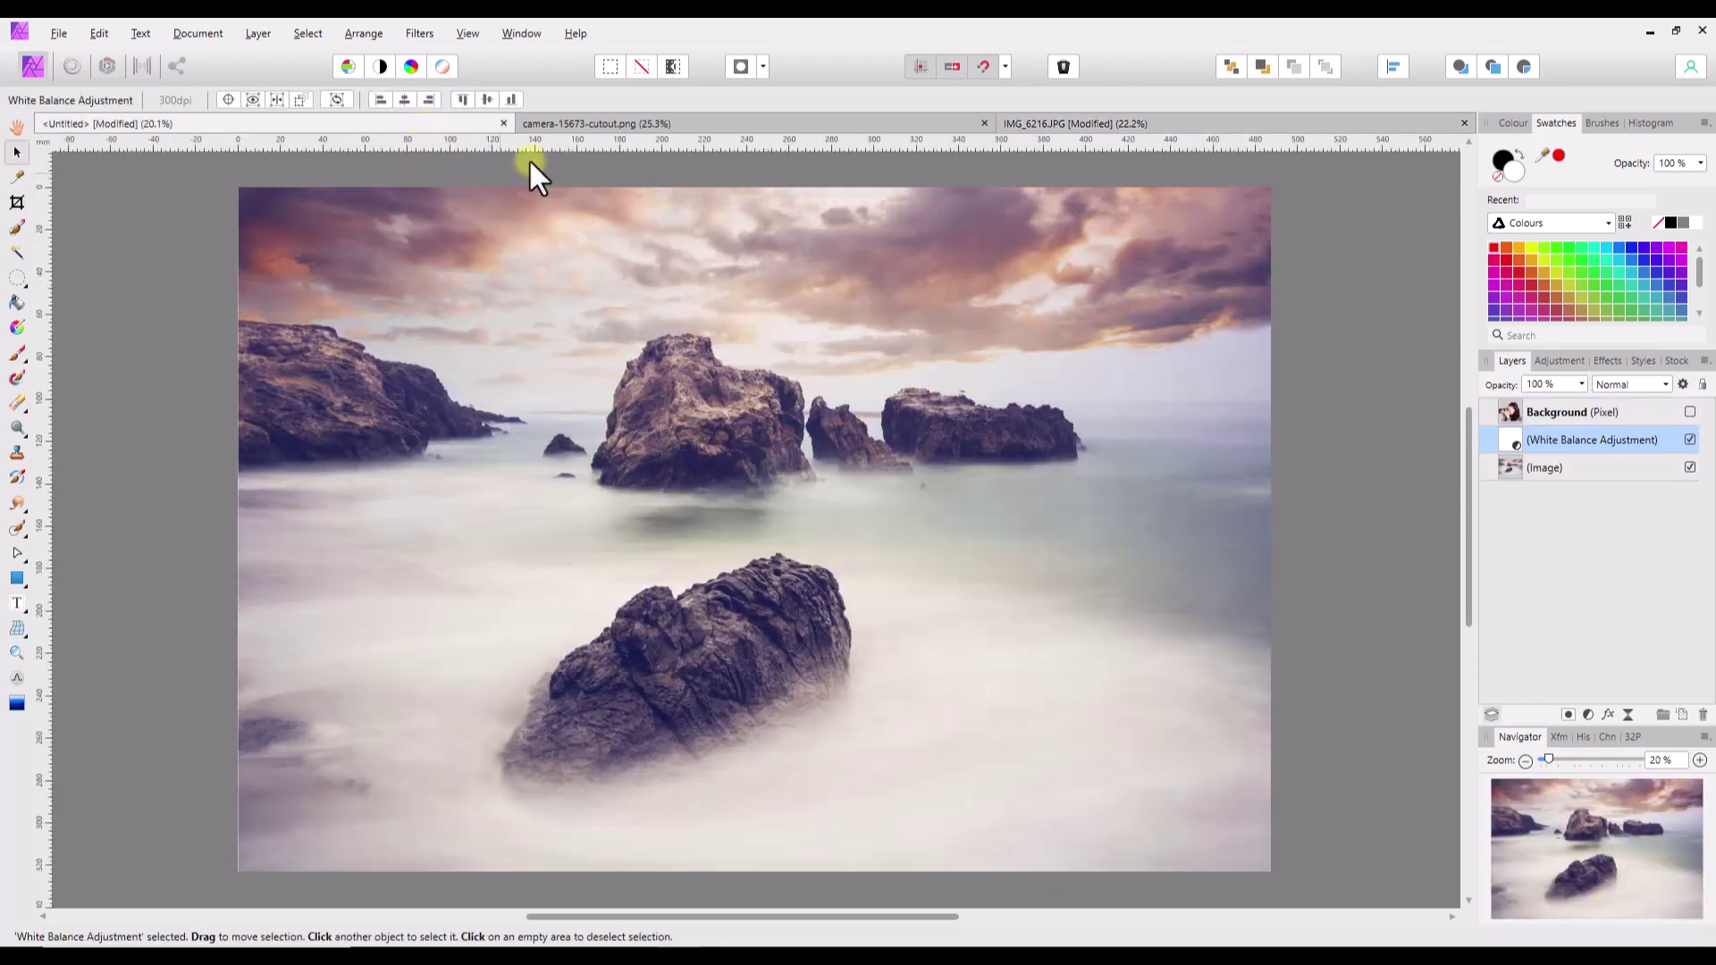
pyautogui.click(729, 126)
pyautogui.press('h')
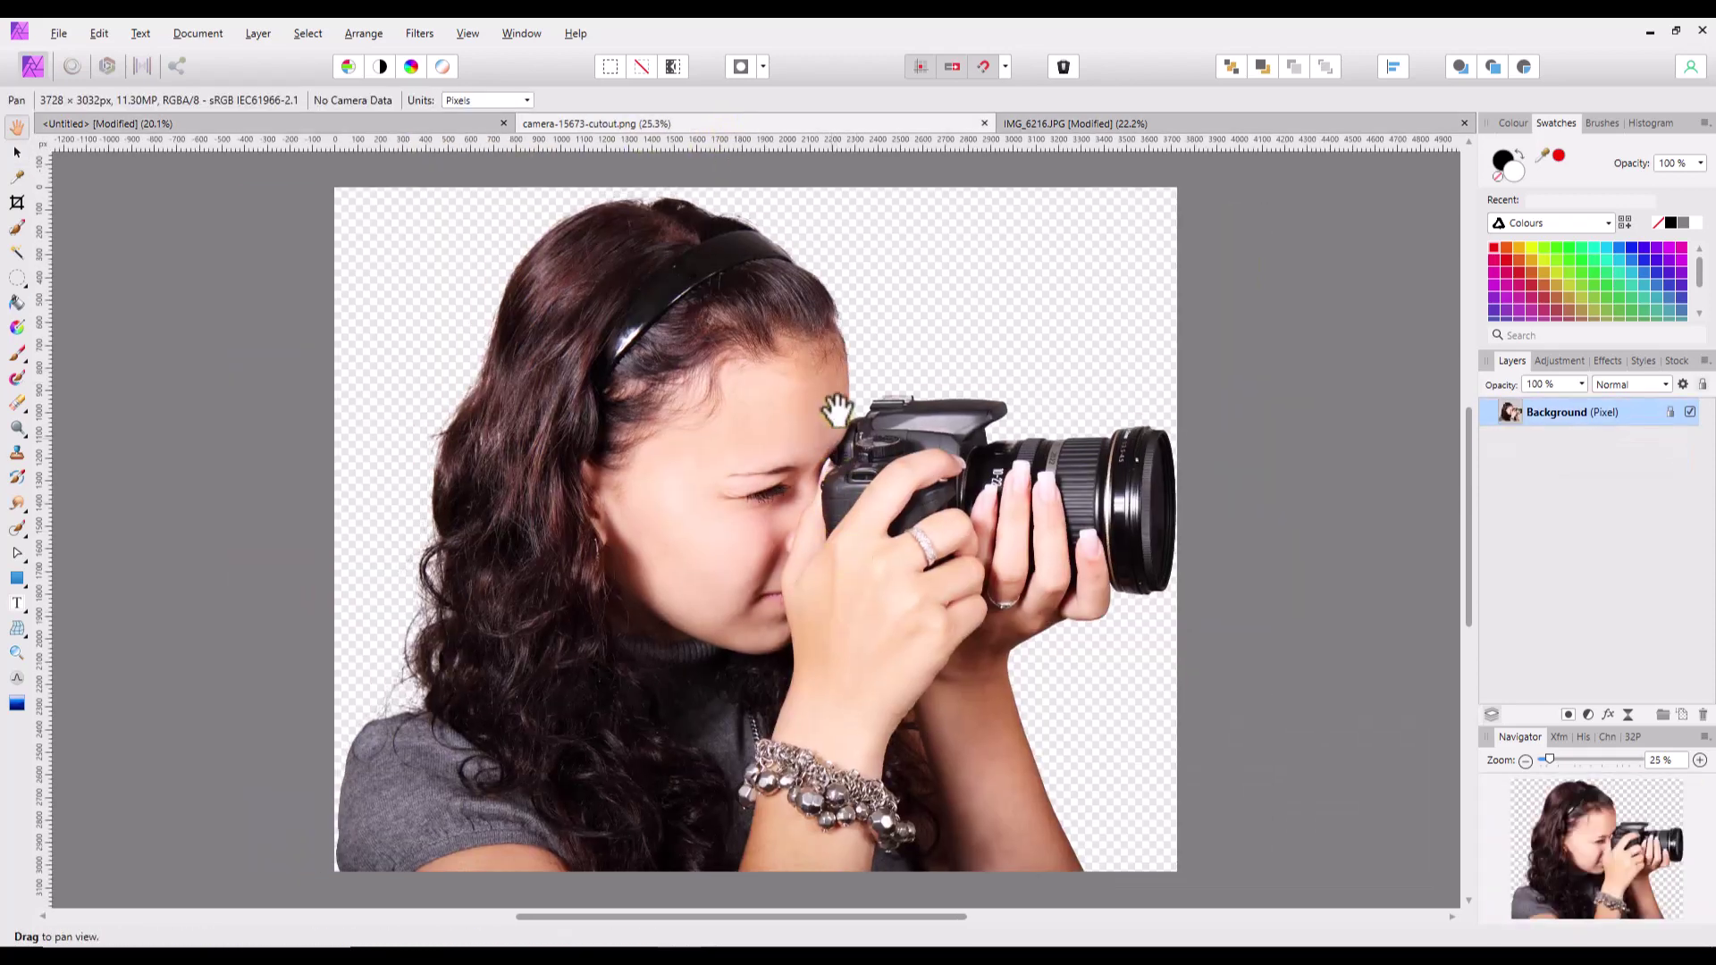
pyautogui.click(423, 125)
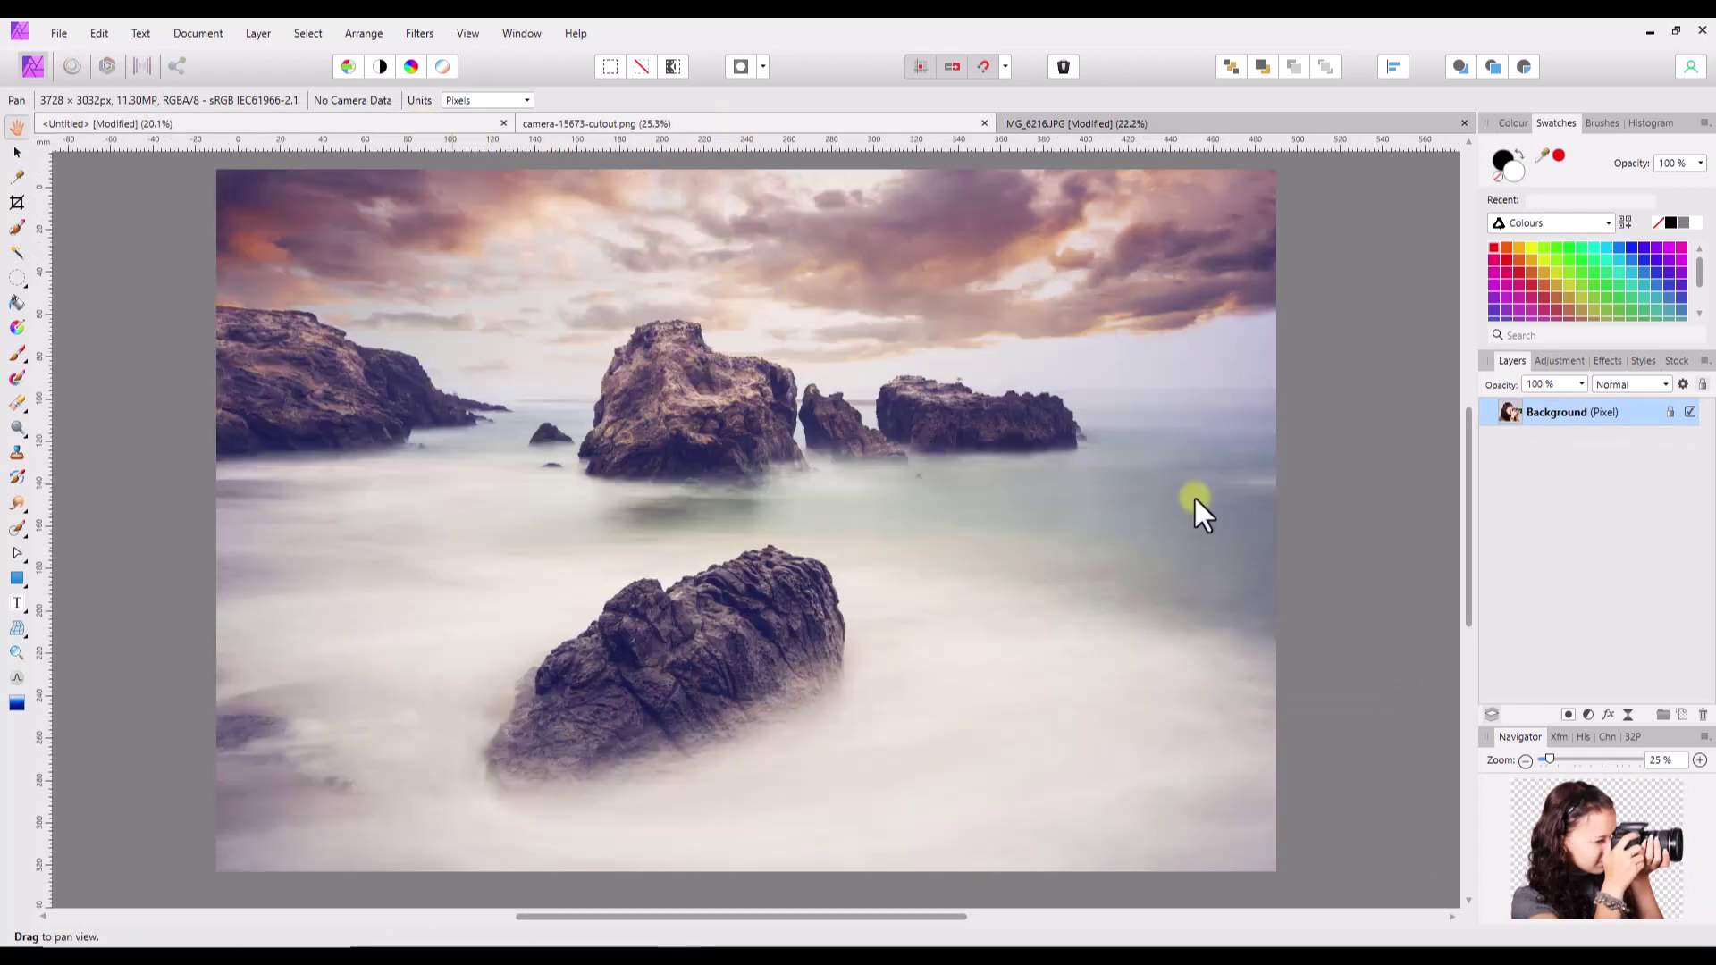
pyautogui.click(1689, 412)
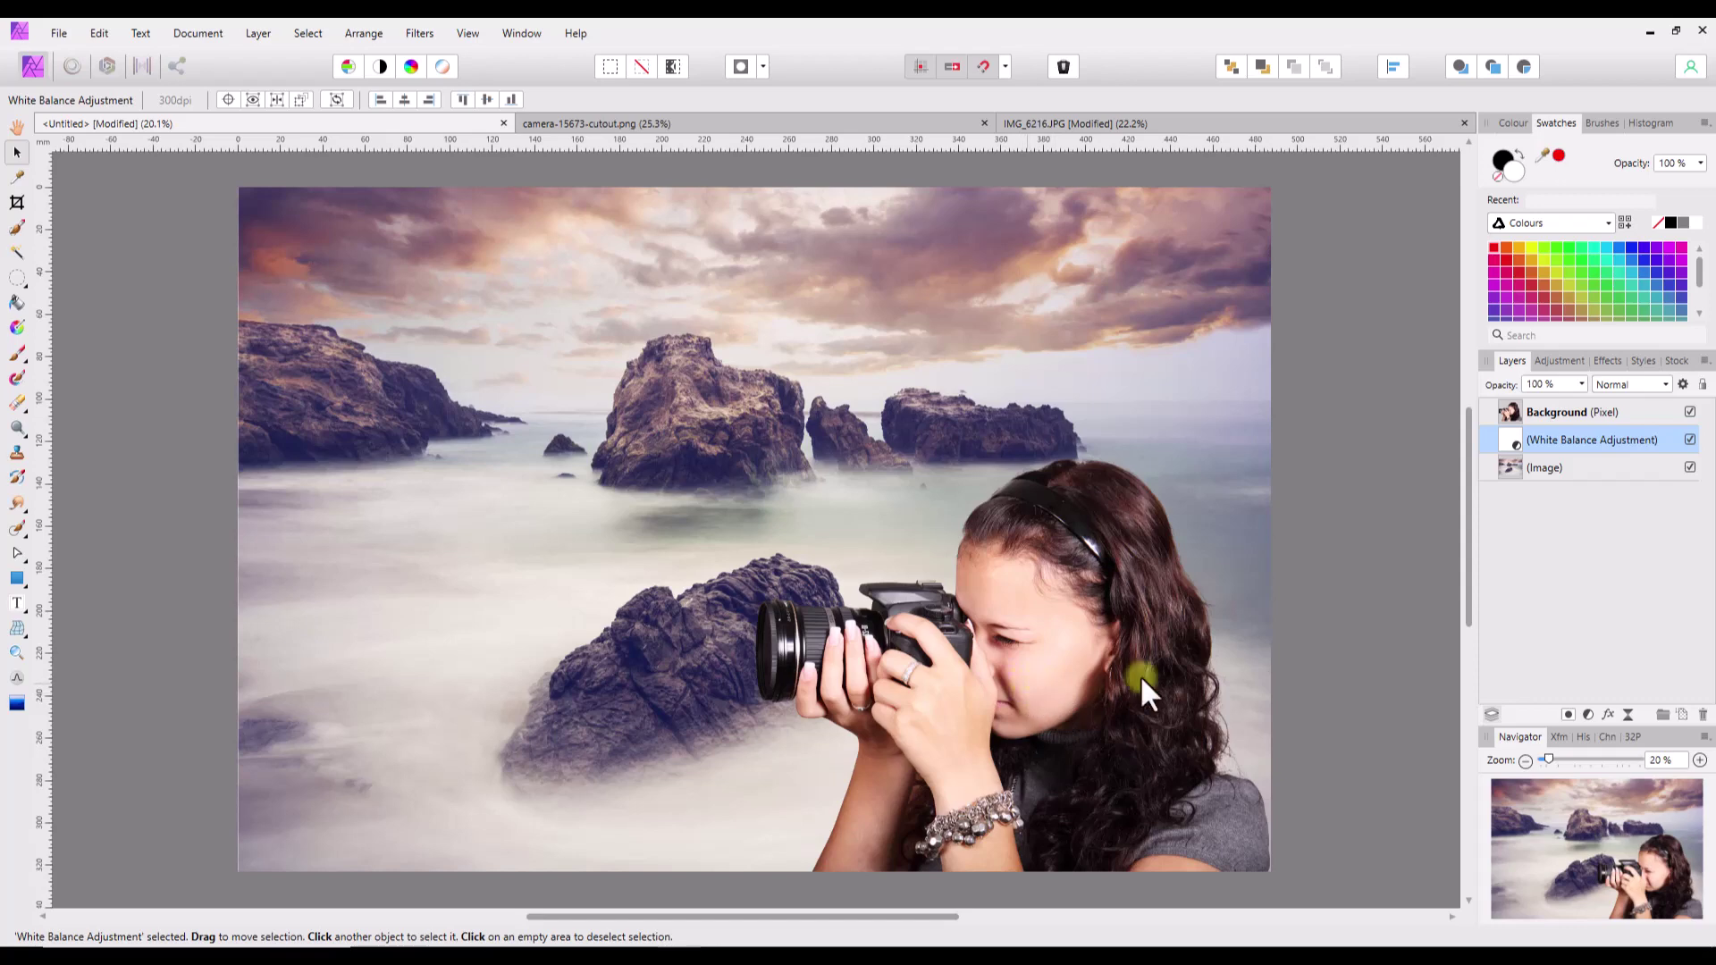
# Step: Add a White Balance adjustment nested inside the woman's Background layer and activate its Picker
pyautogui.click(1510, 411)
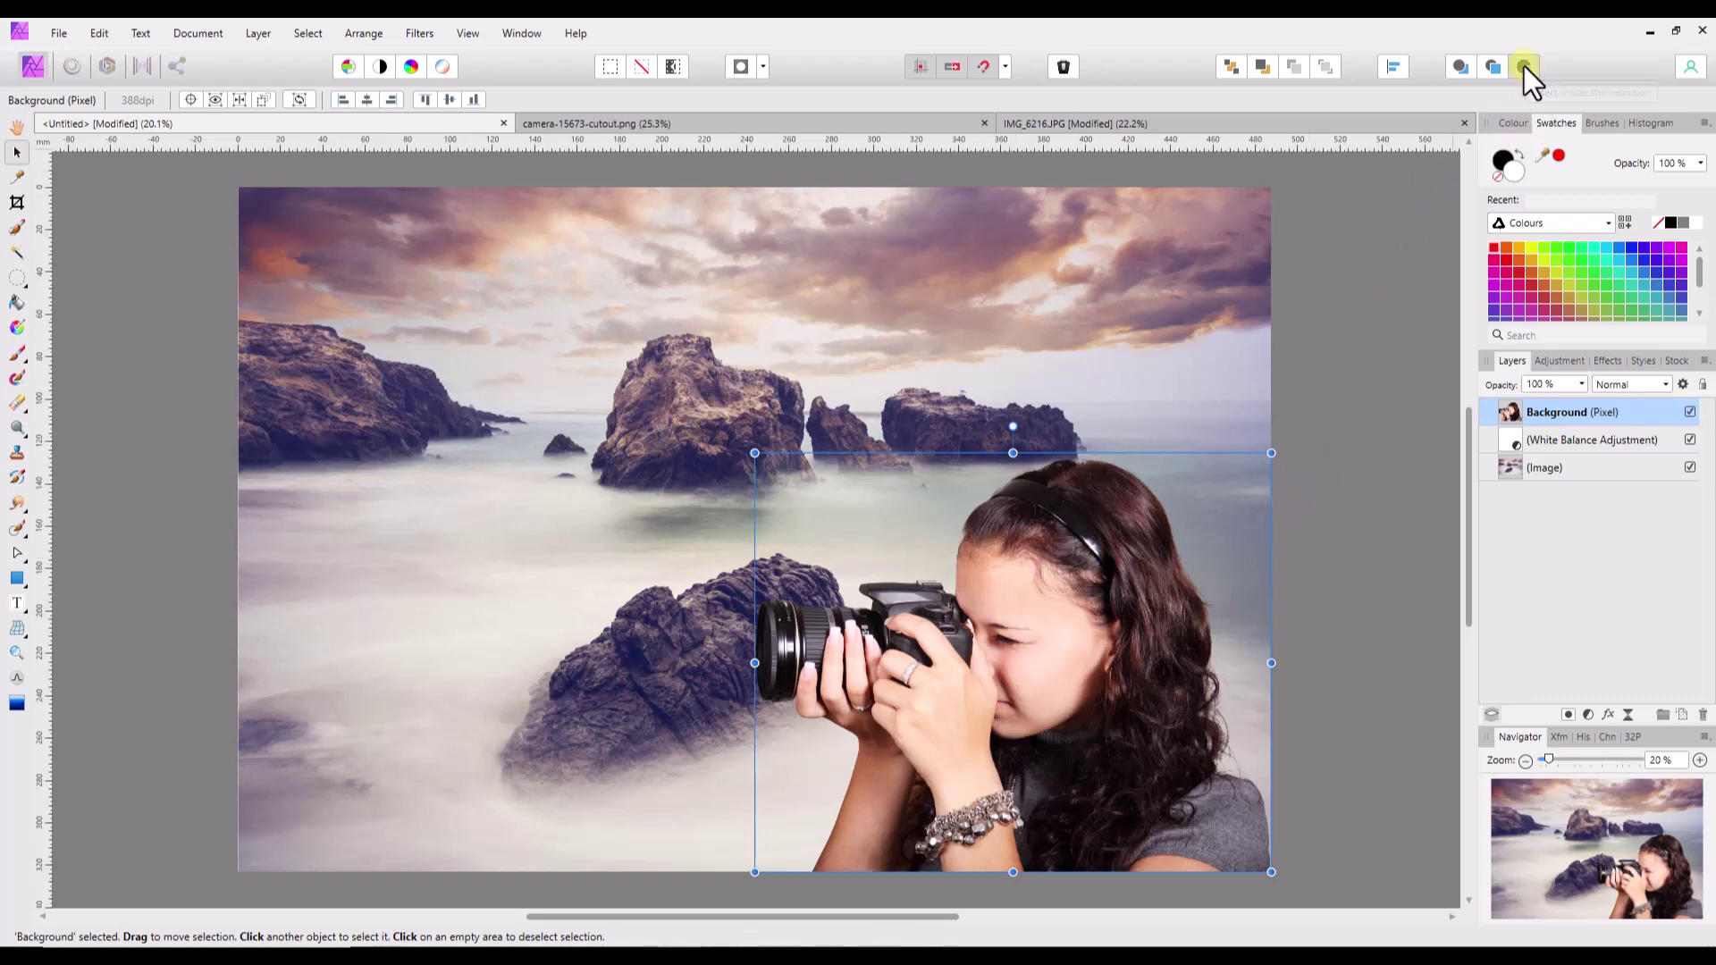
pyautogui.click(1588, 715)
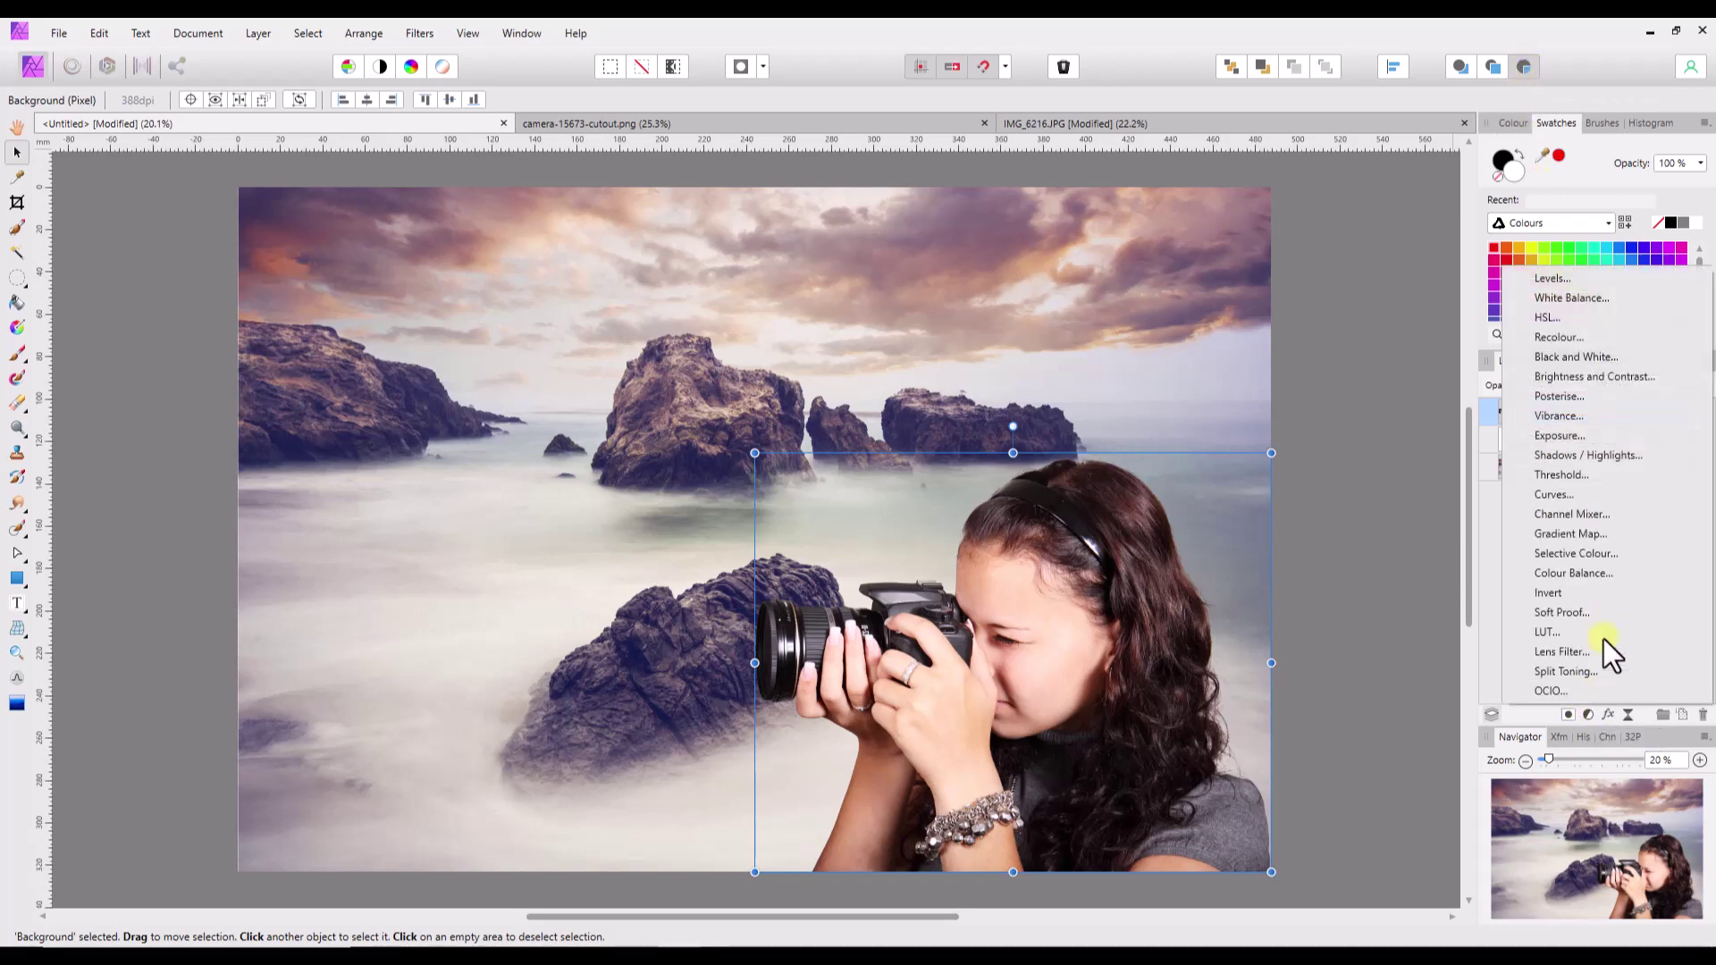
pyautogui.click(1580, 303)
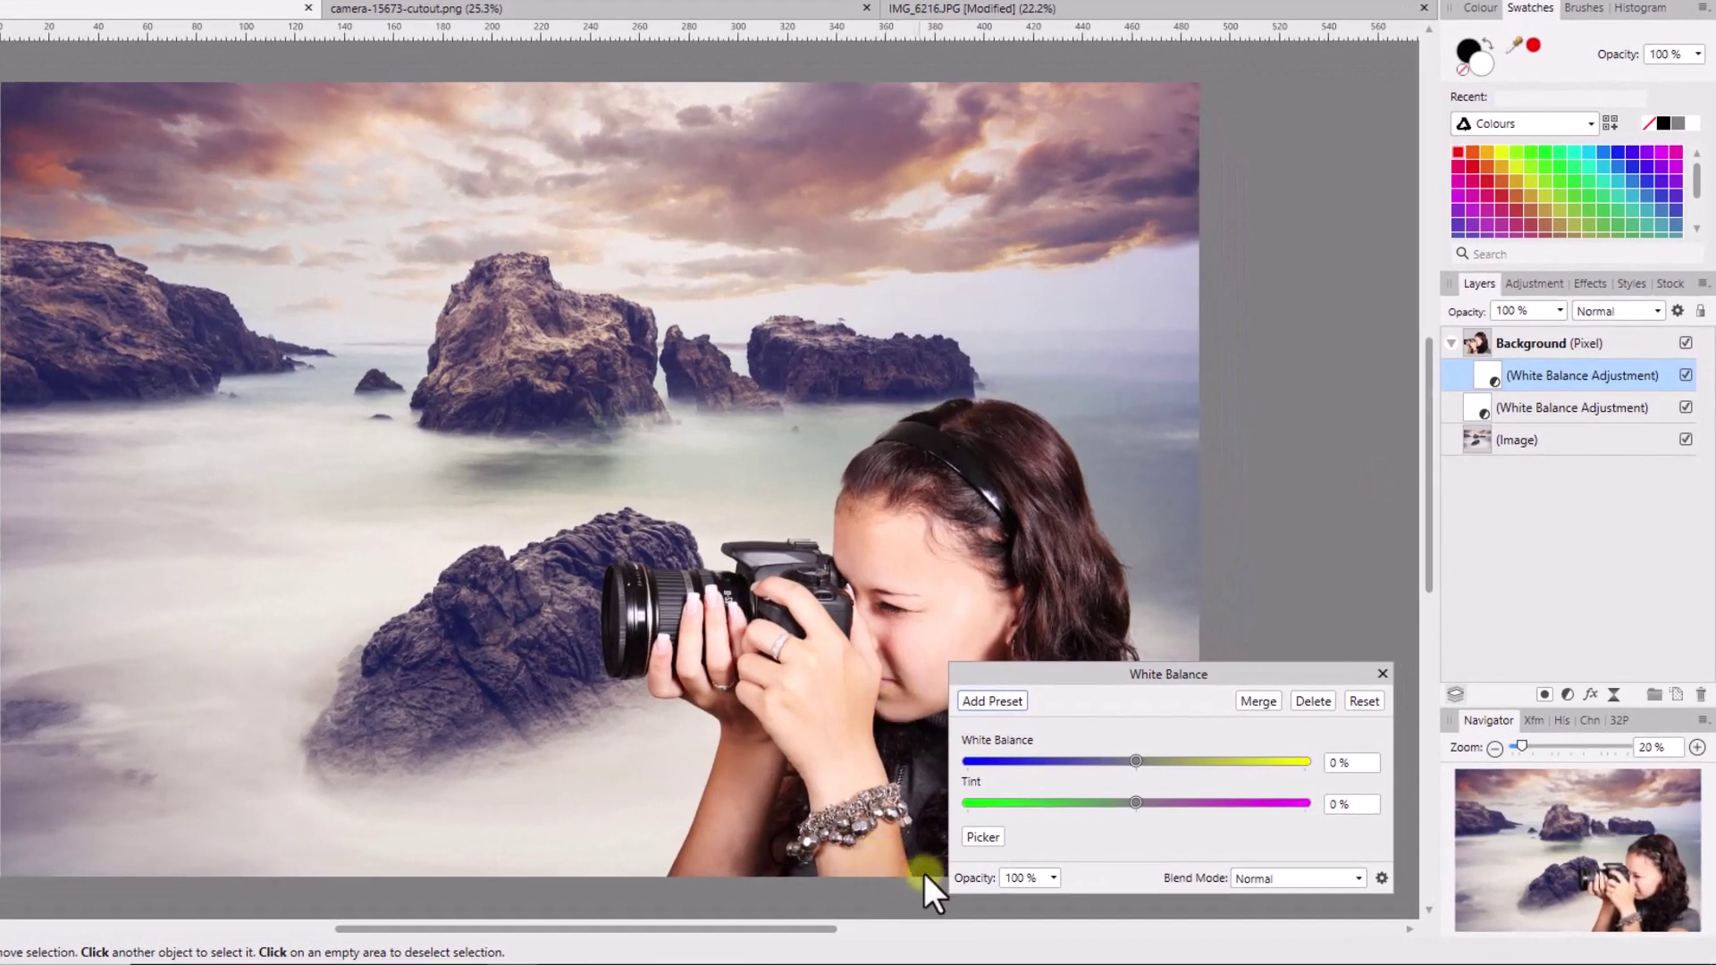
pyautogui.click(972, 835)
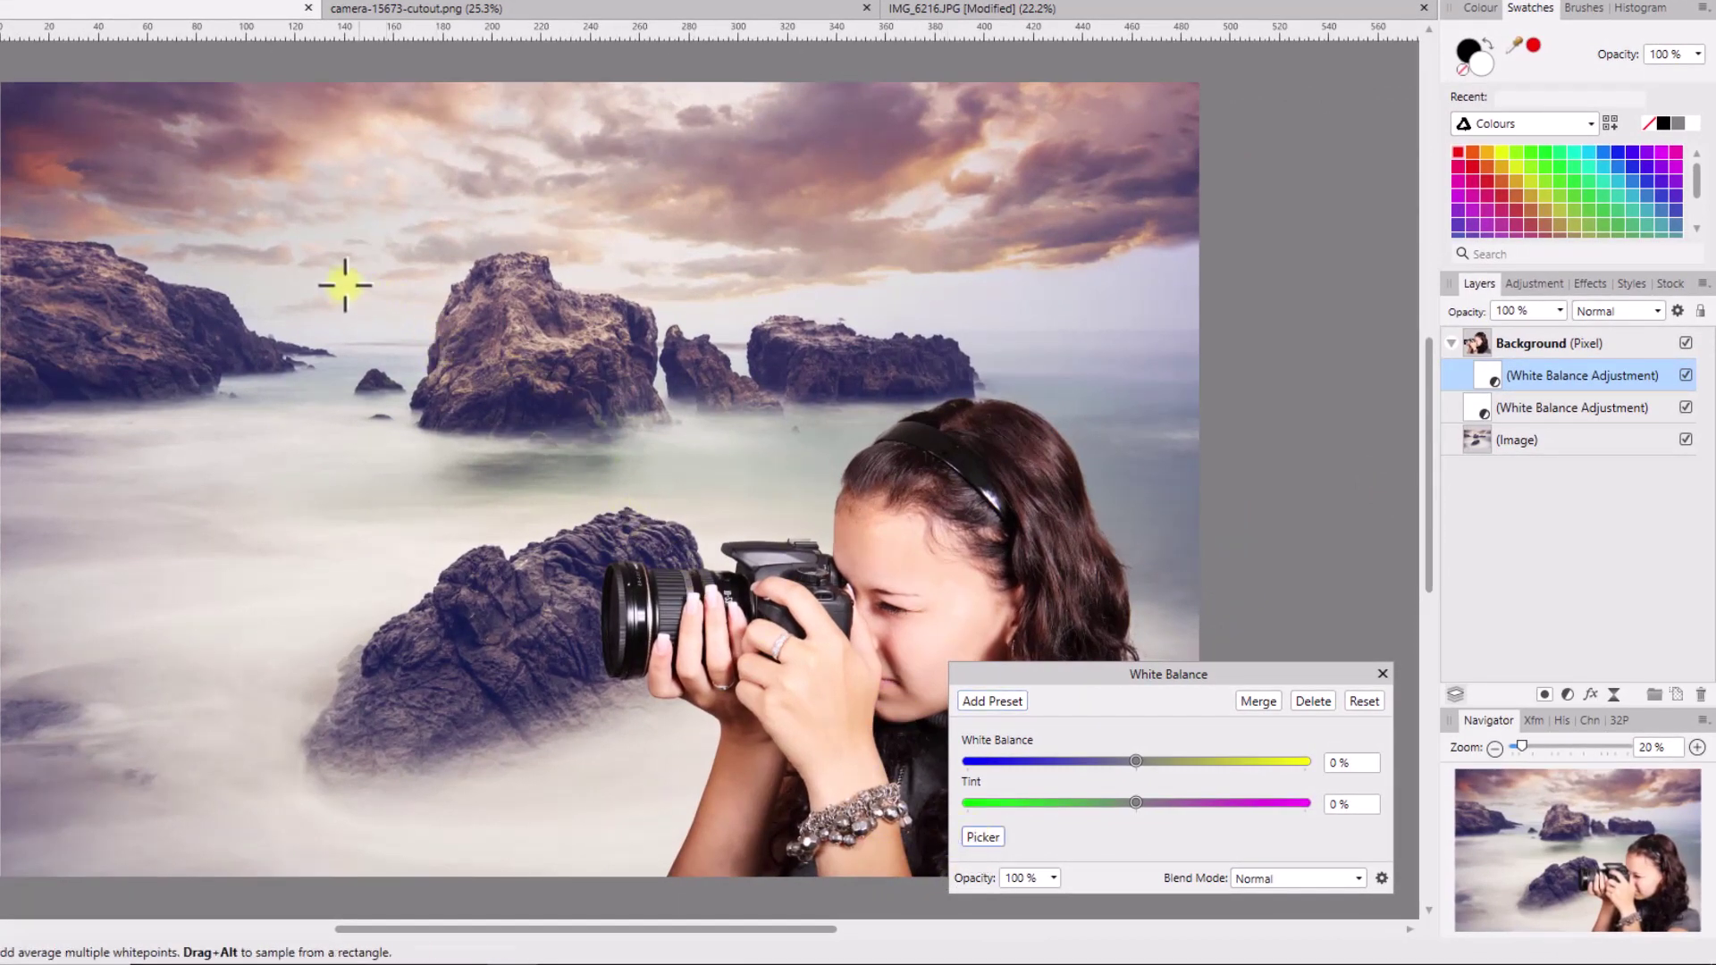
# Step: Try sampling the woman's whitepoint from the misty water, the central rocks and various parts of the sky, and close the adjustment settings
pyautogui.click(185, 513)
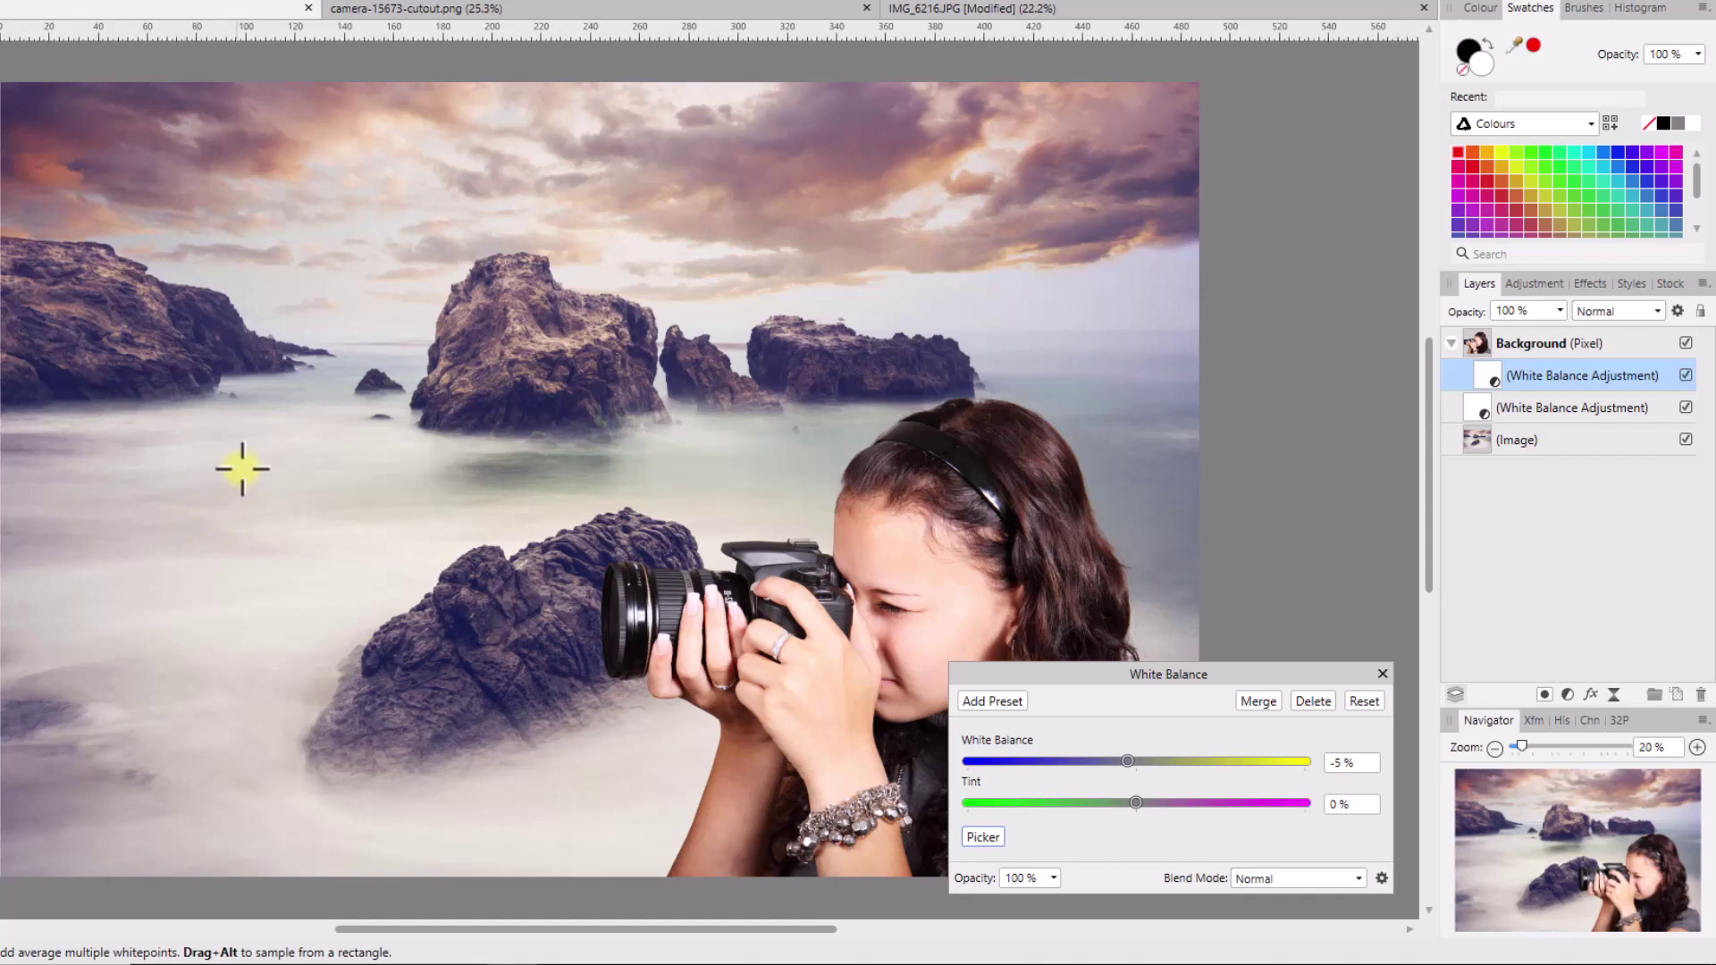
pyautogui.click(564, 259)
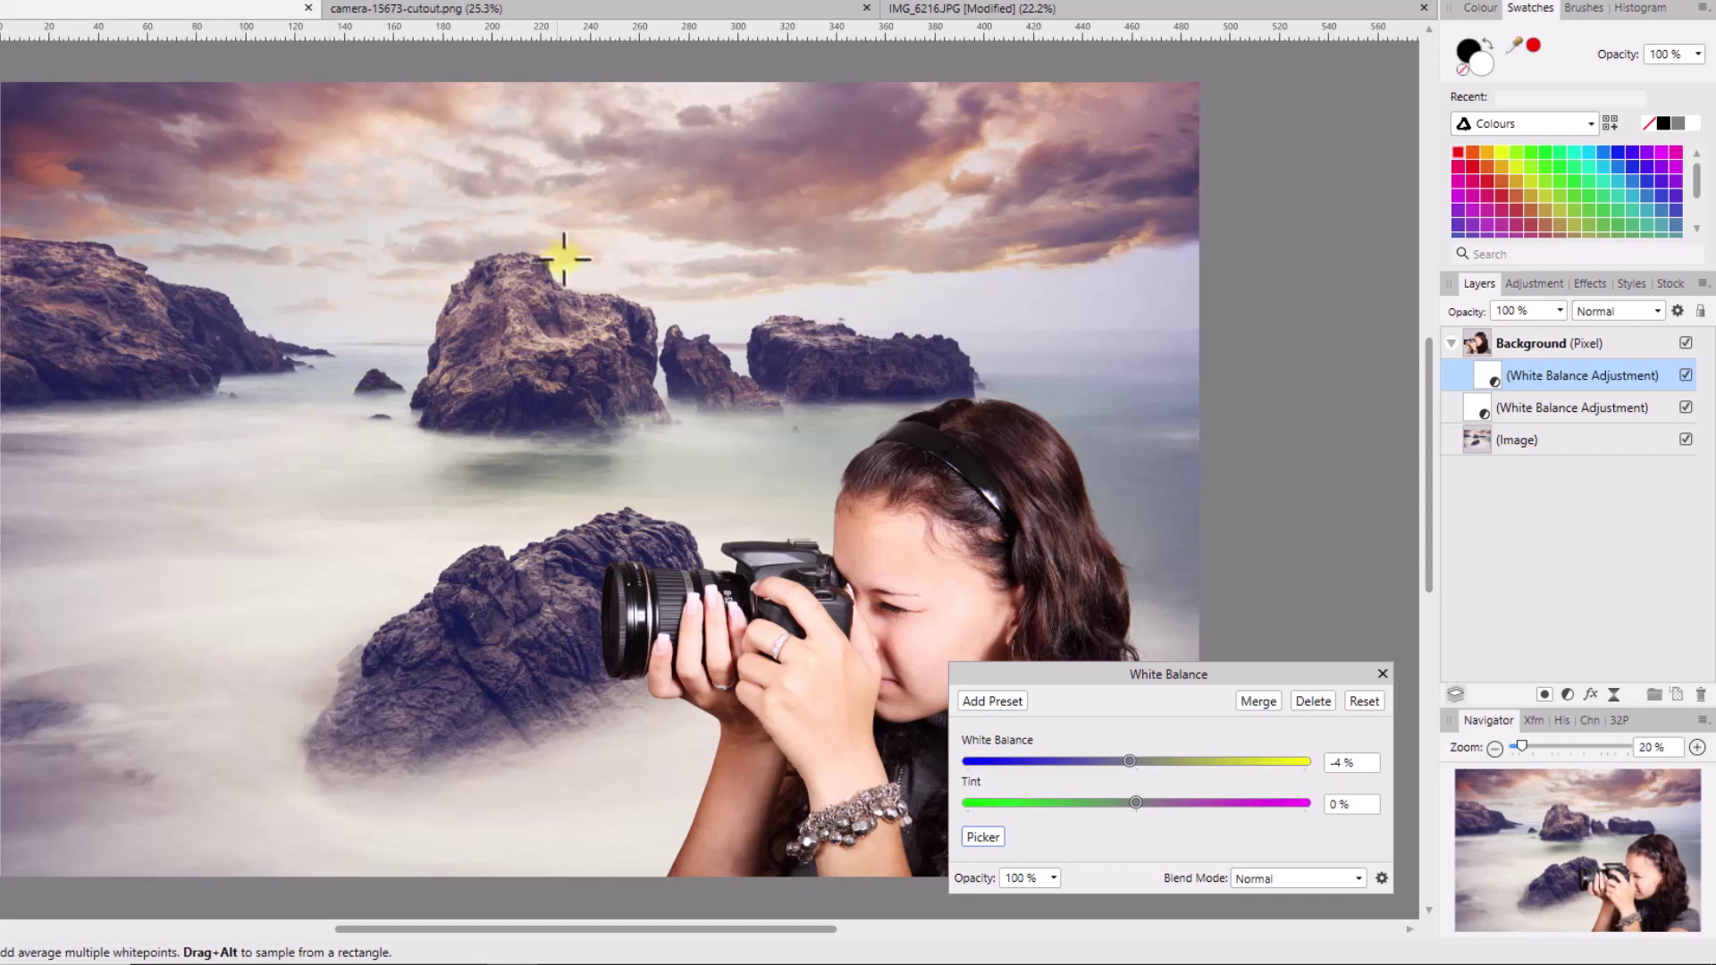
pyautogui.click(575, 314)
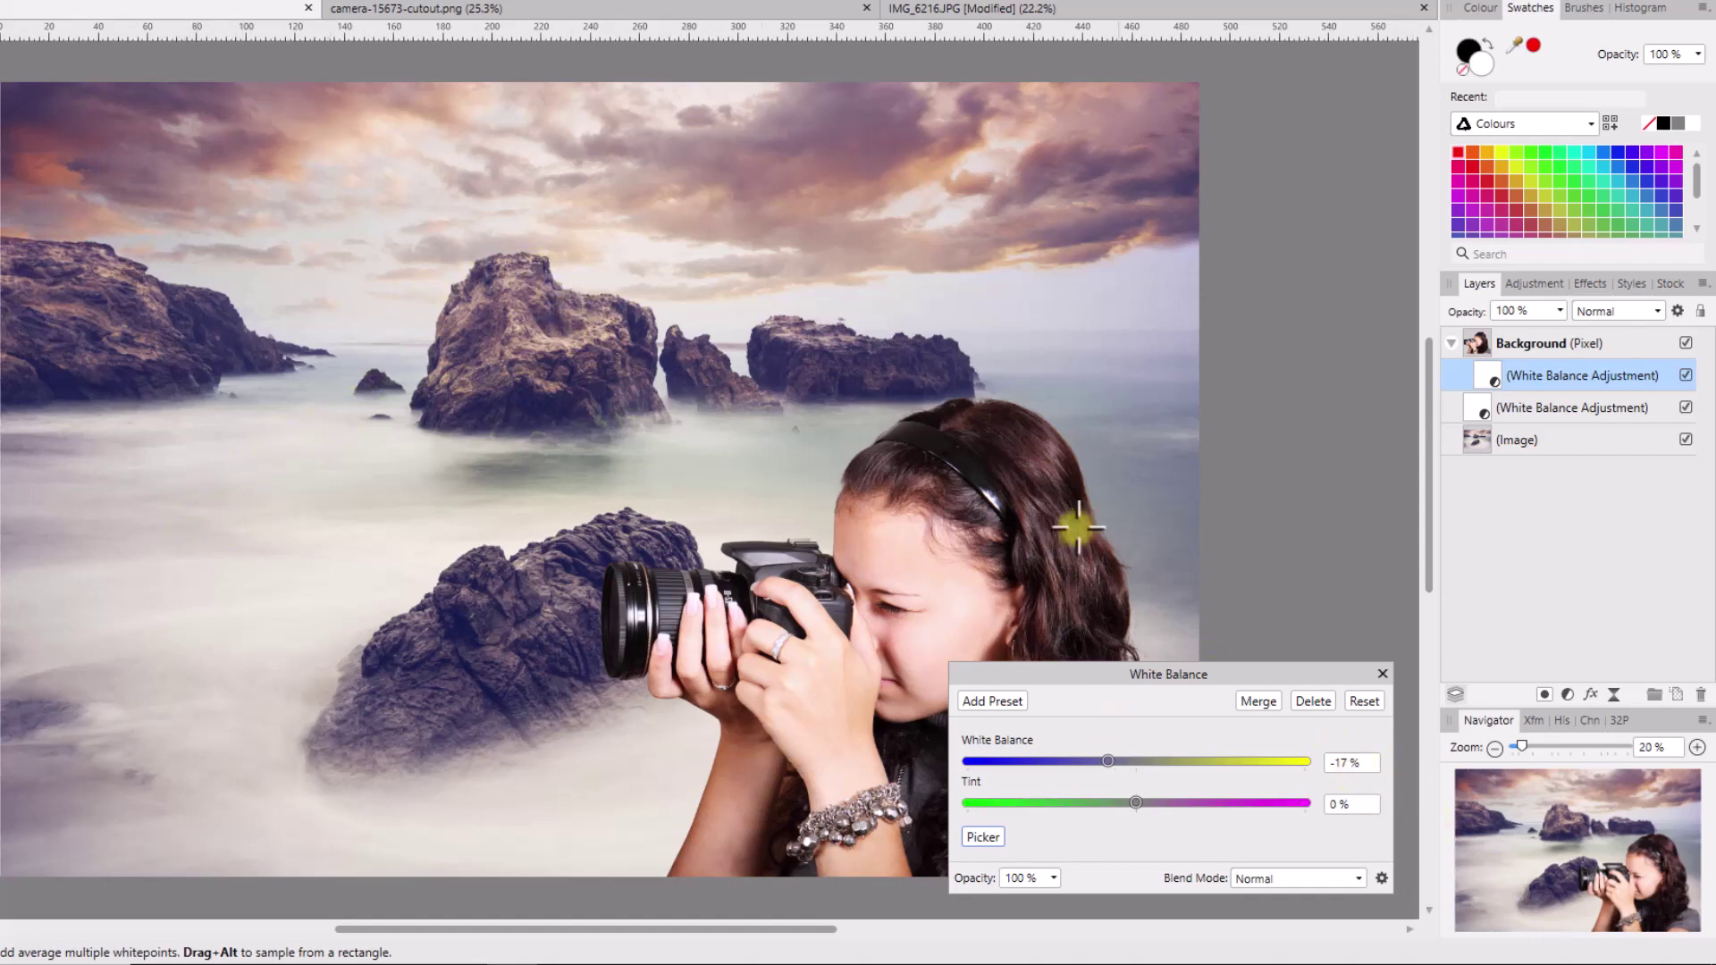
pyautogui.click(934, 341)
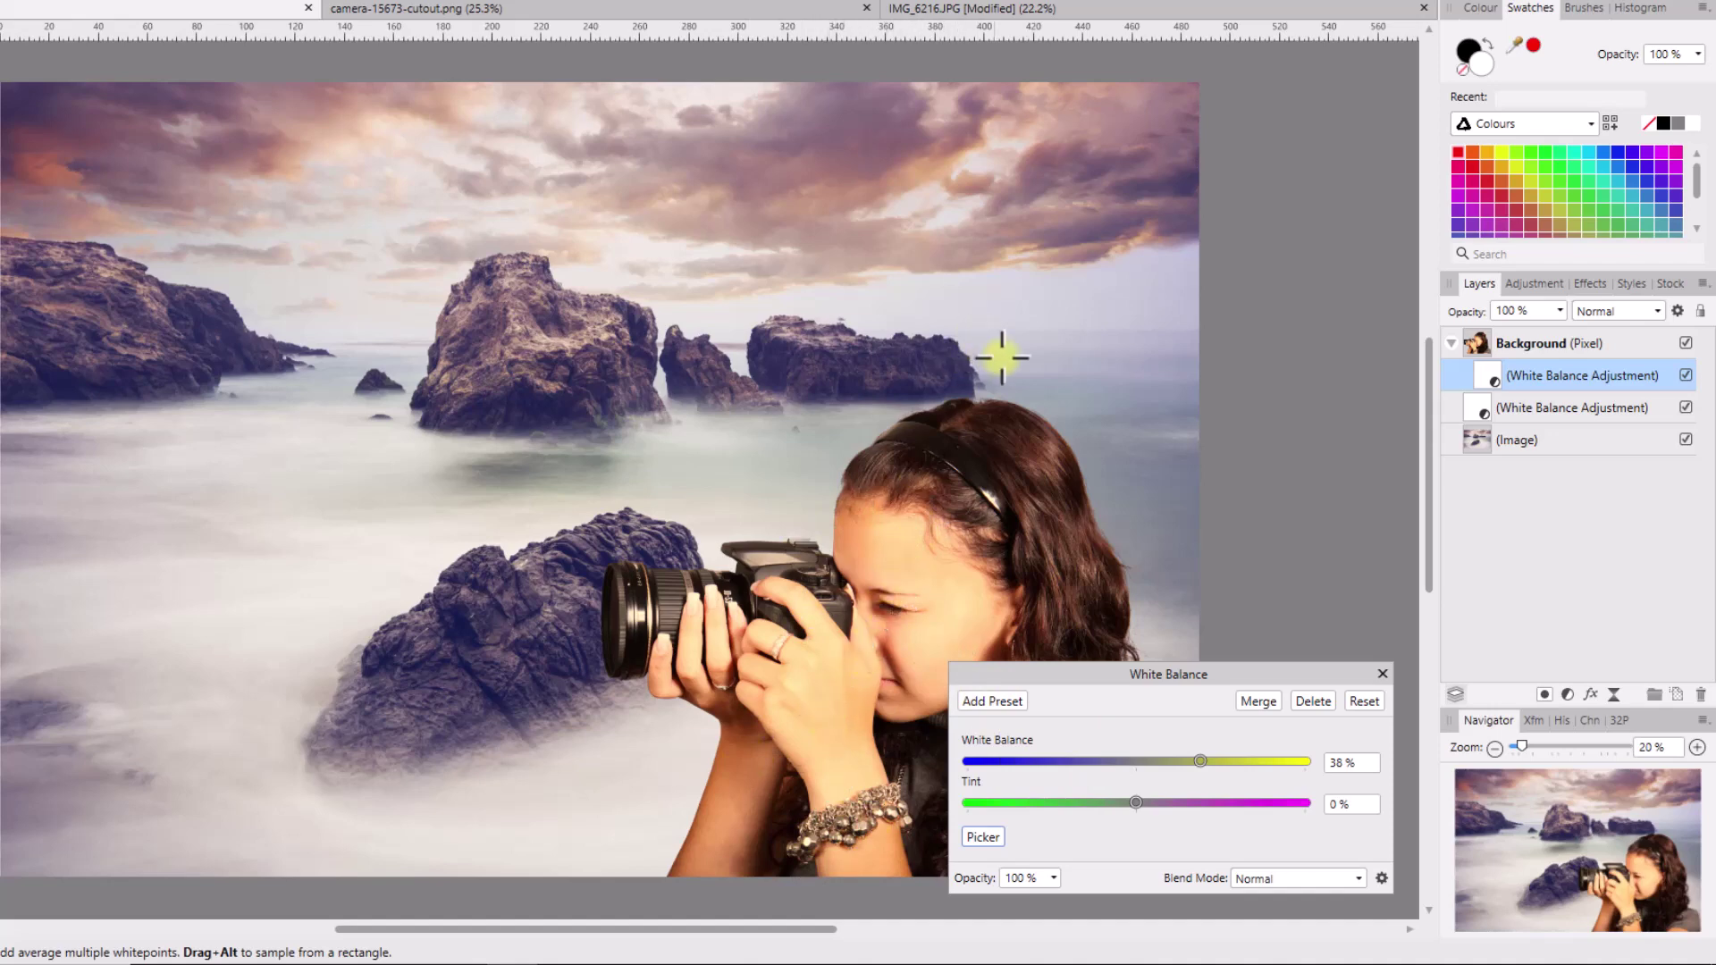
pyautogui.click(1032, 311)
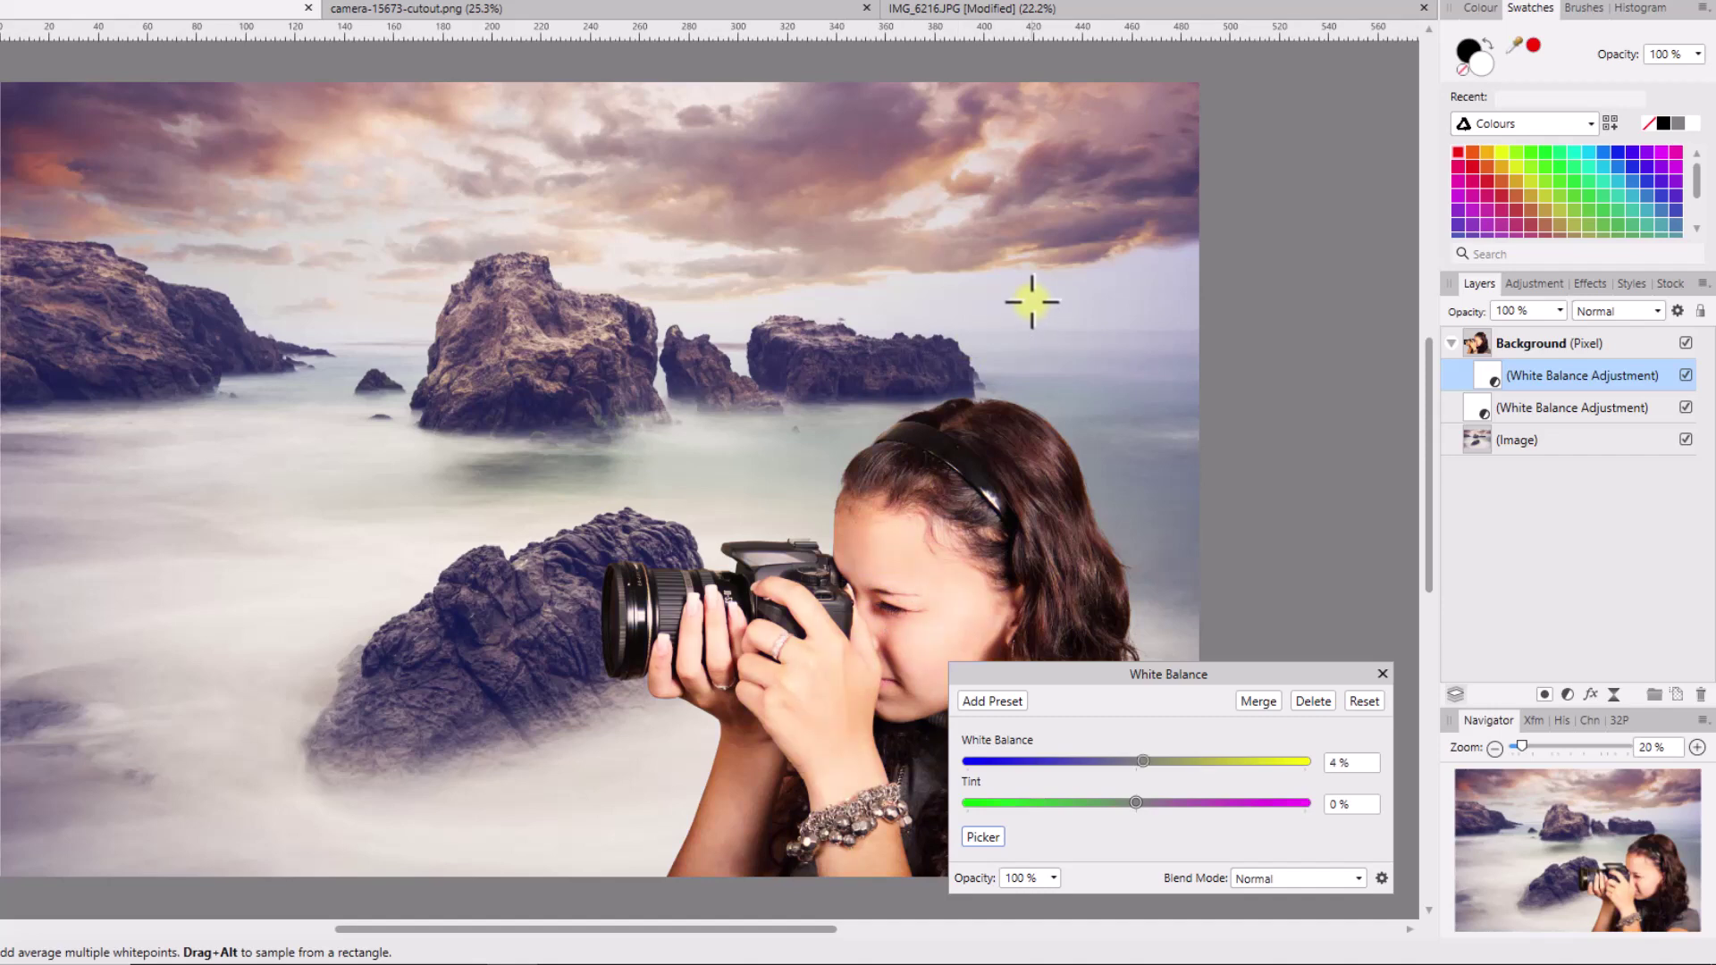
pyautogui.click(180, 196)
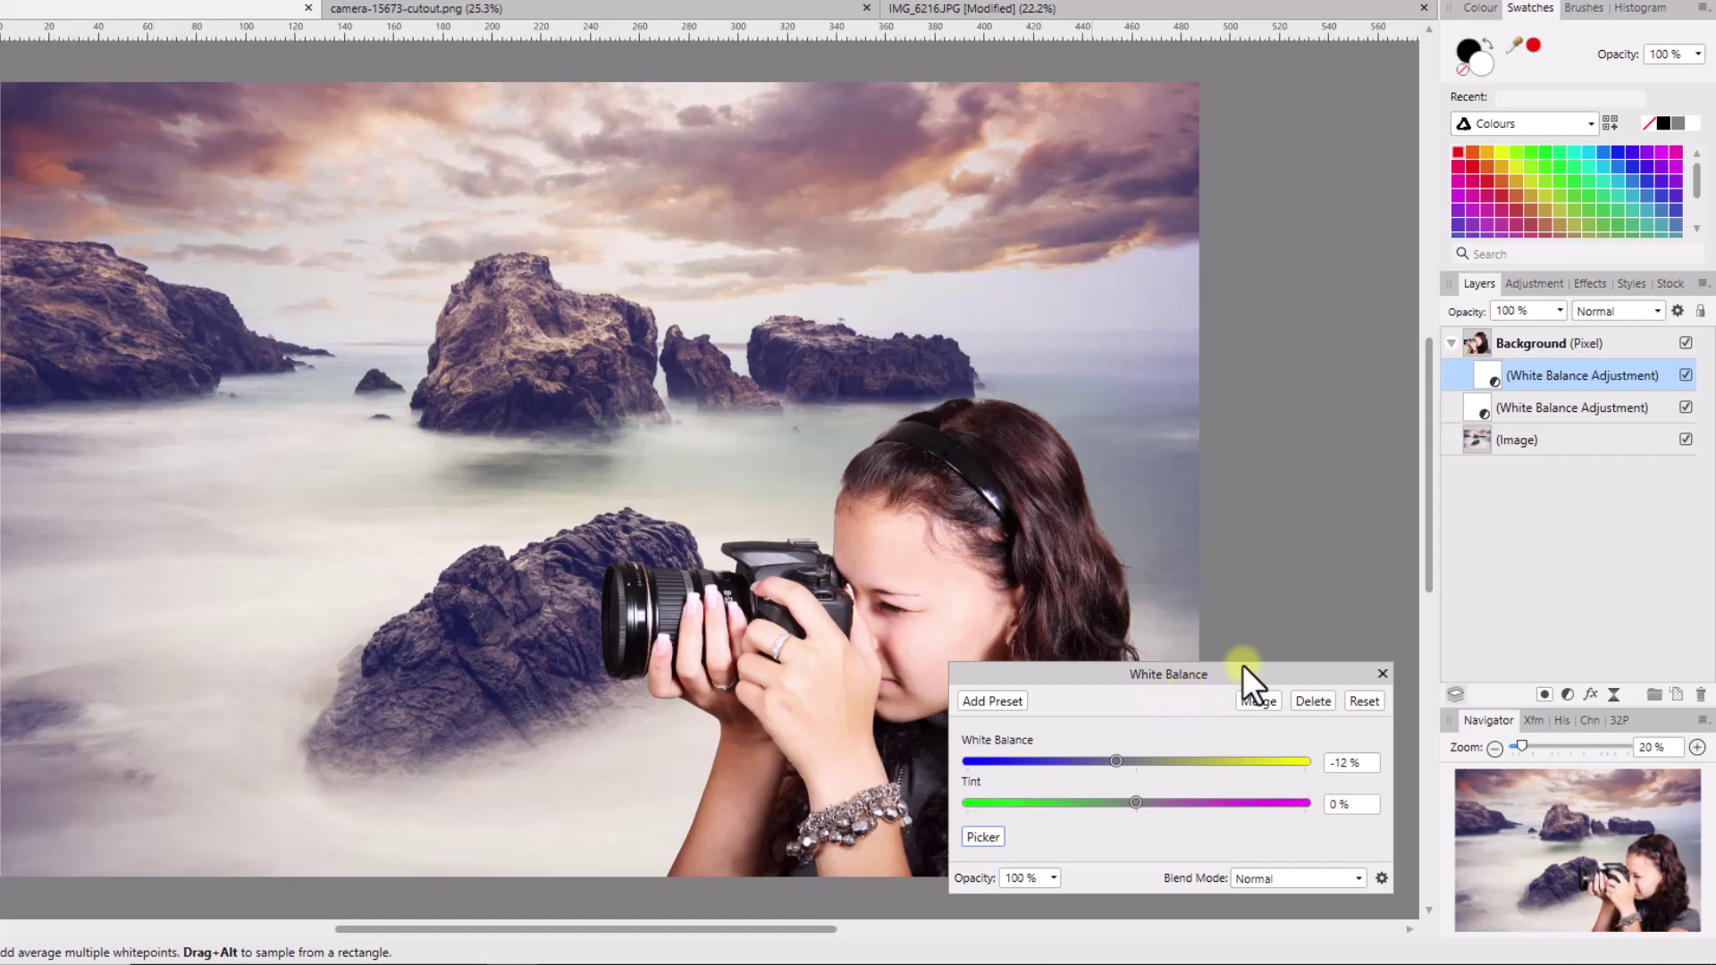
pyautogui.click(1382, 672)
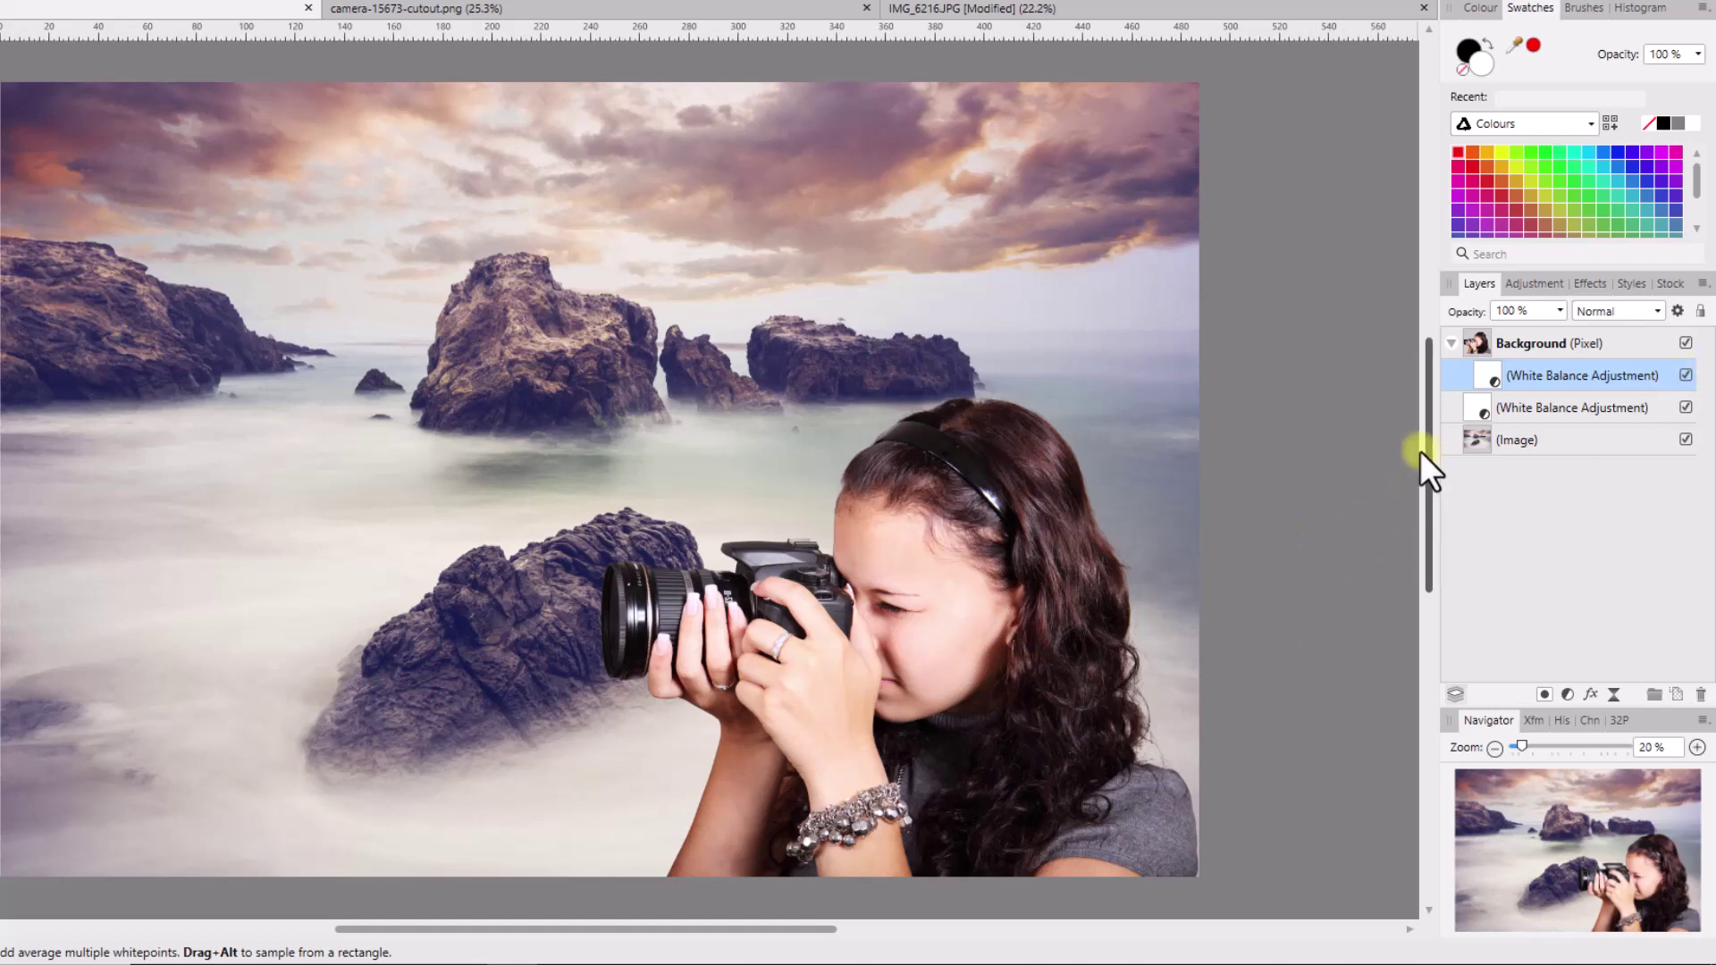
# Step: Reopen the nested White Balance adjustment and try whitepoints from the clouds, dark rock, mist and the sea and sky beyond the woman
pyautogui.doubleClick(1482, 377)
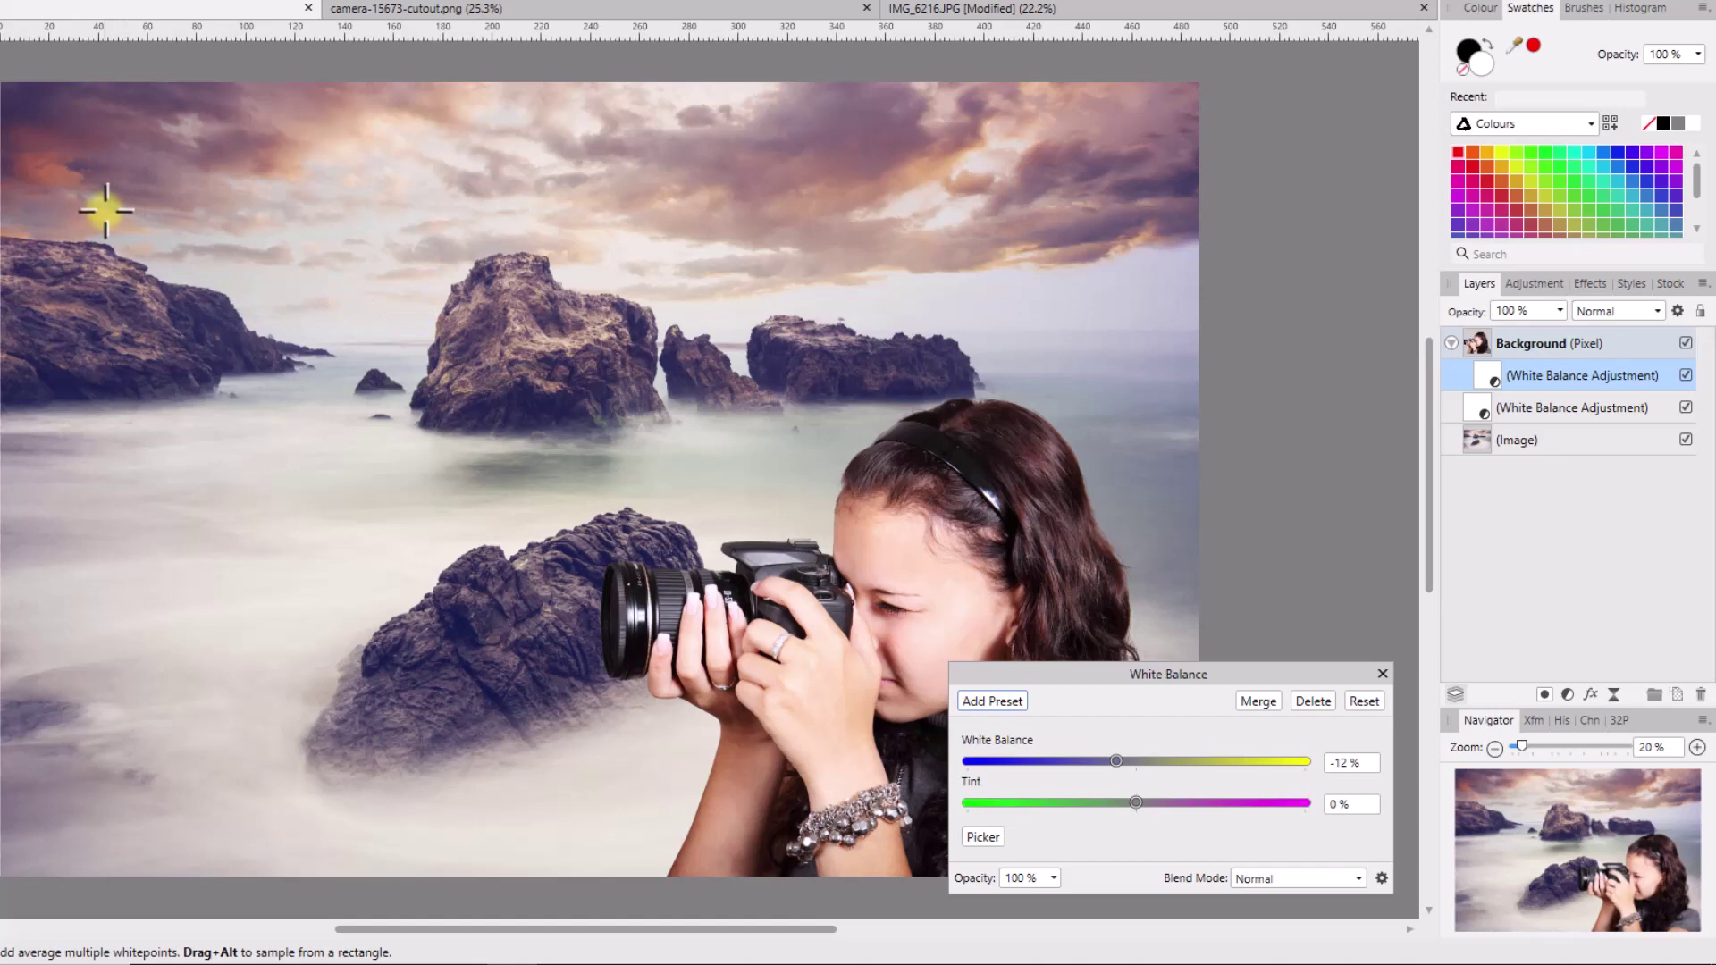
pyautogui.click(135, 150)
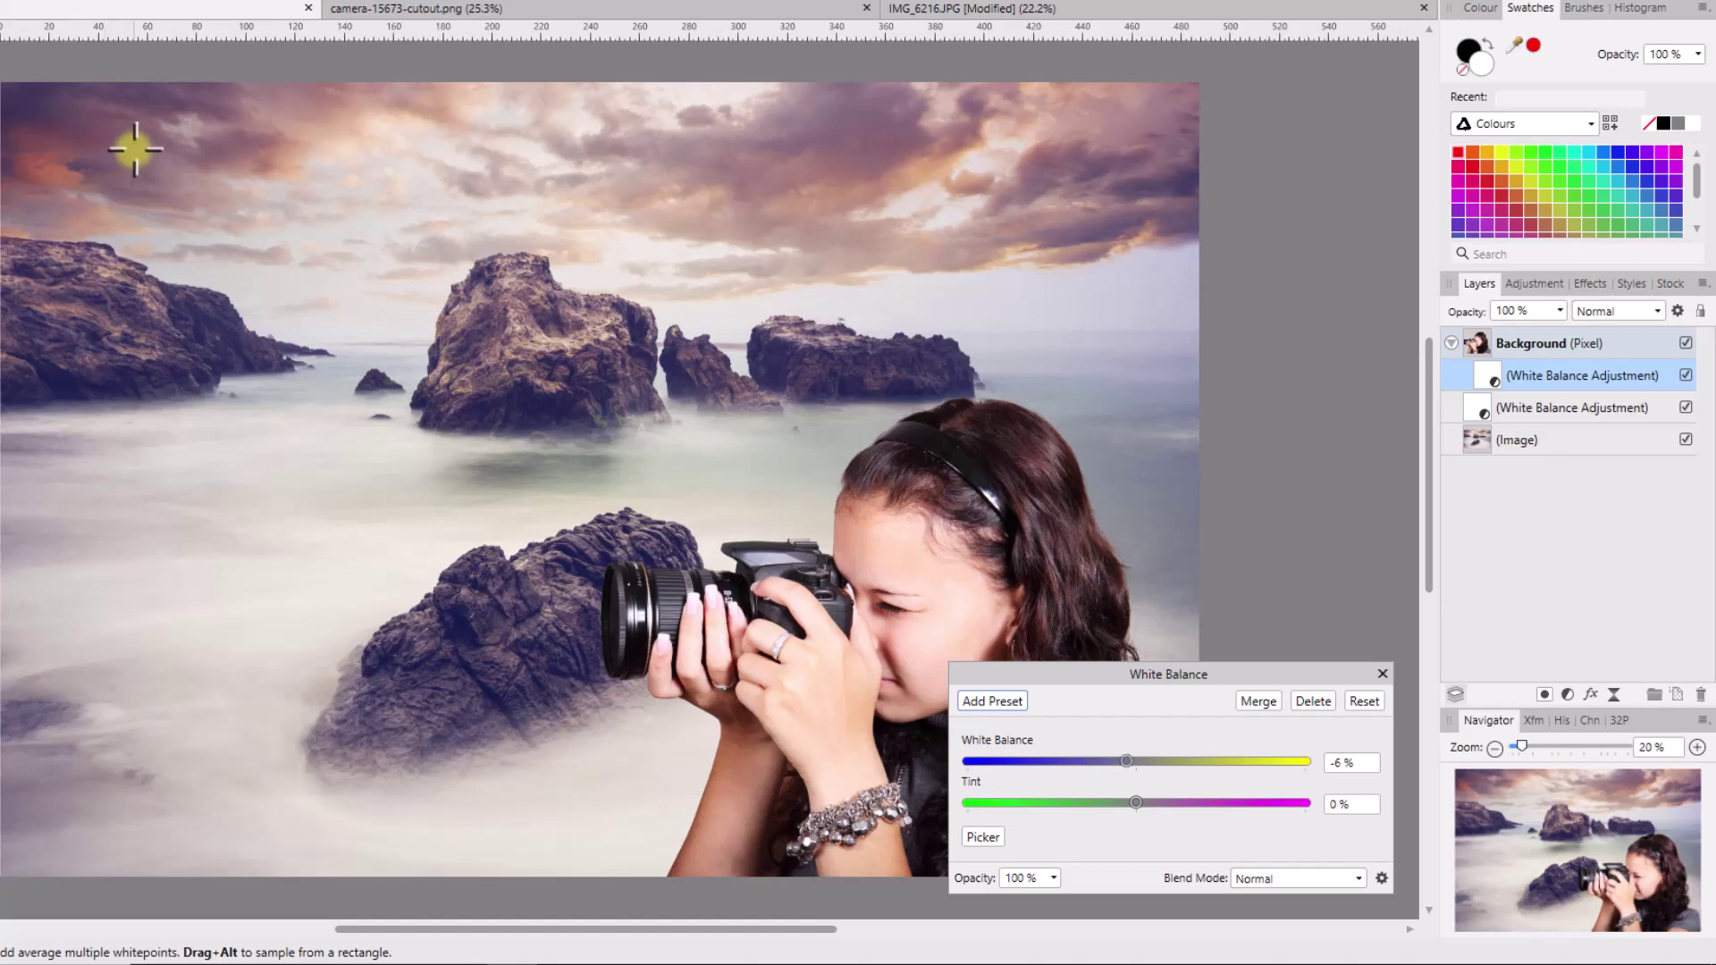
pyautogui.click(156, 104)
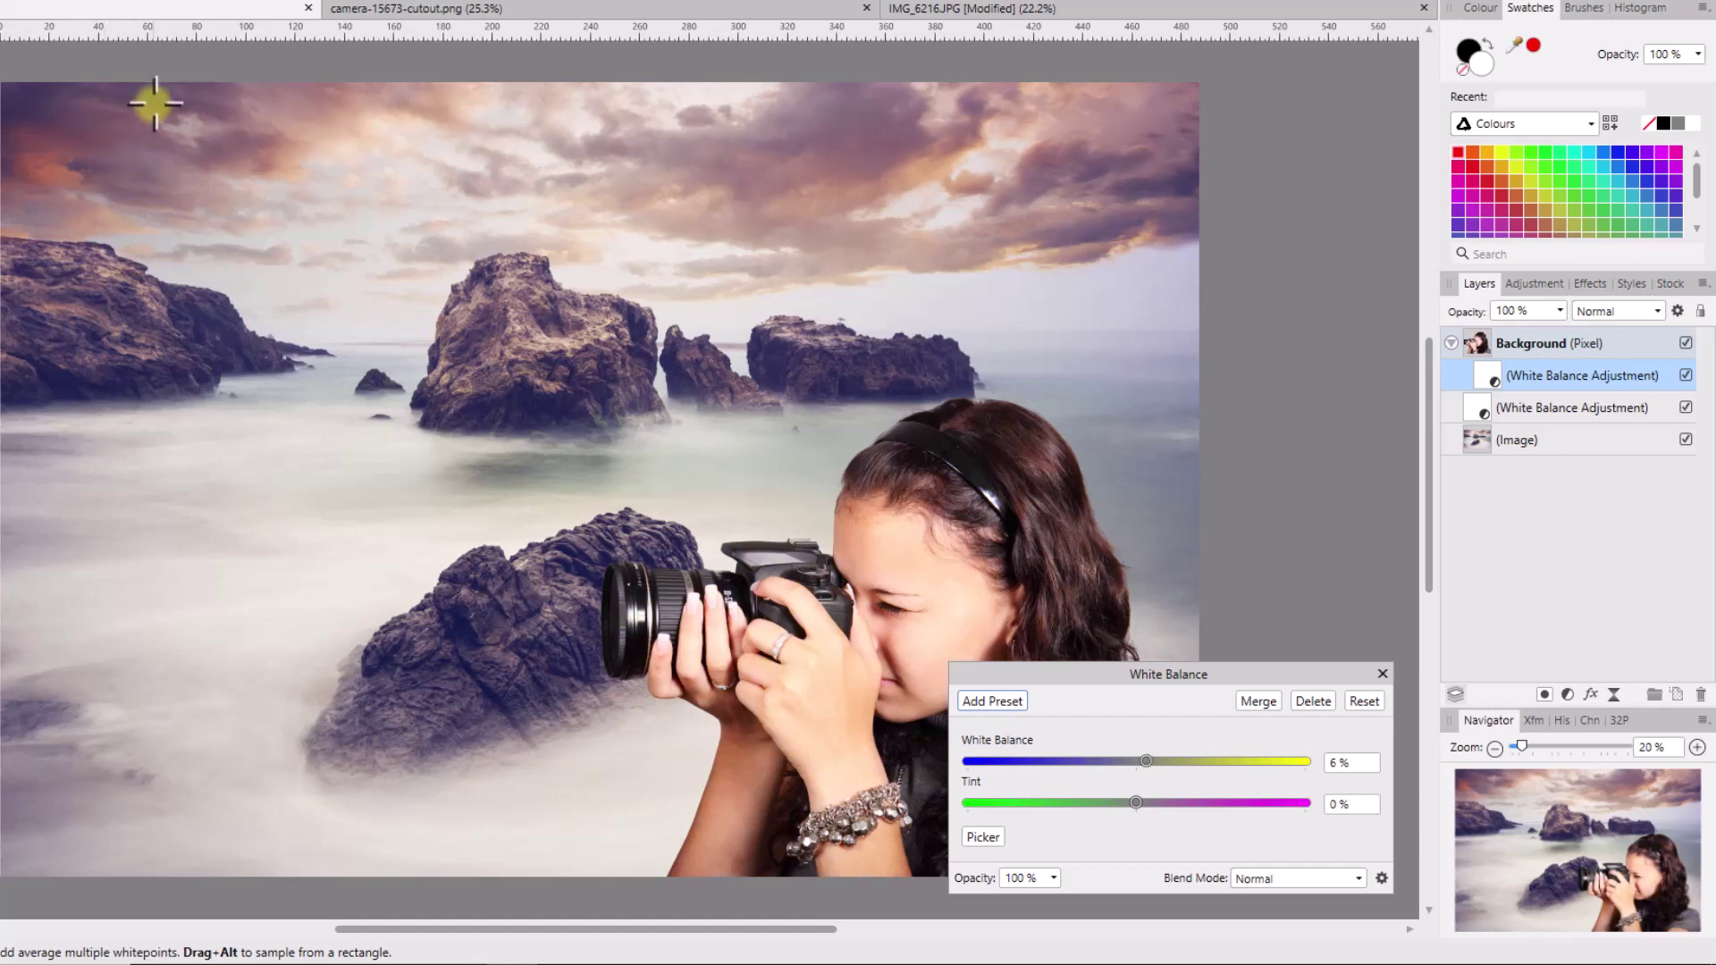
pyautogui.click(48, 377)
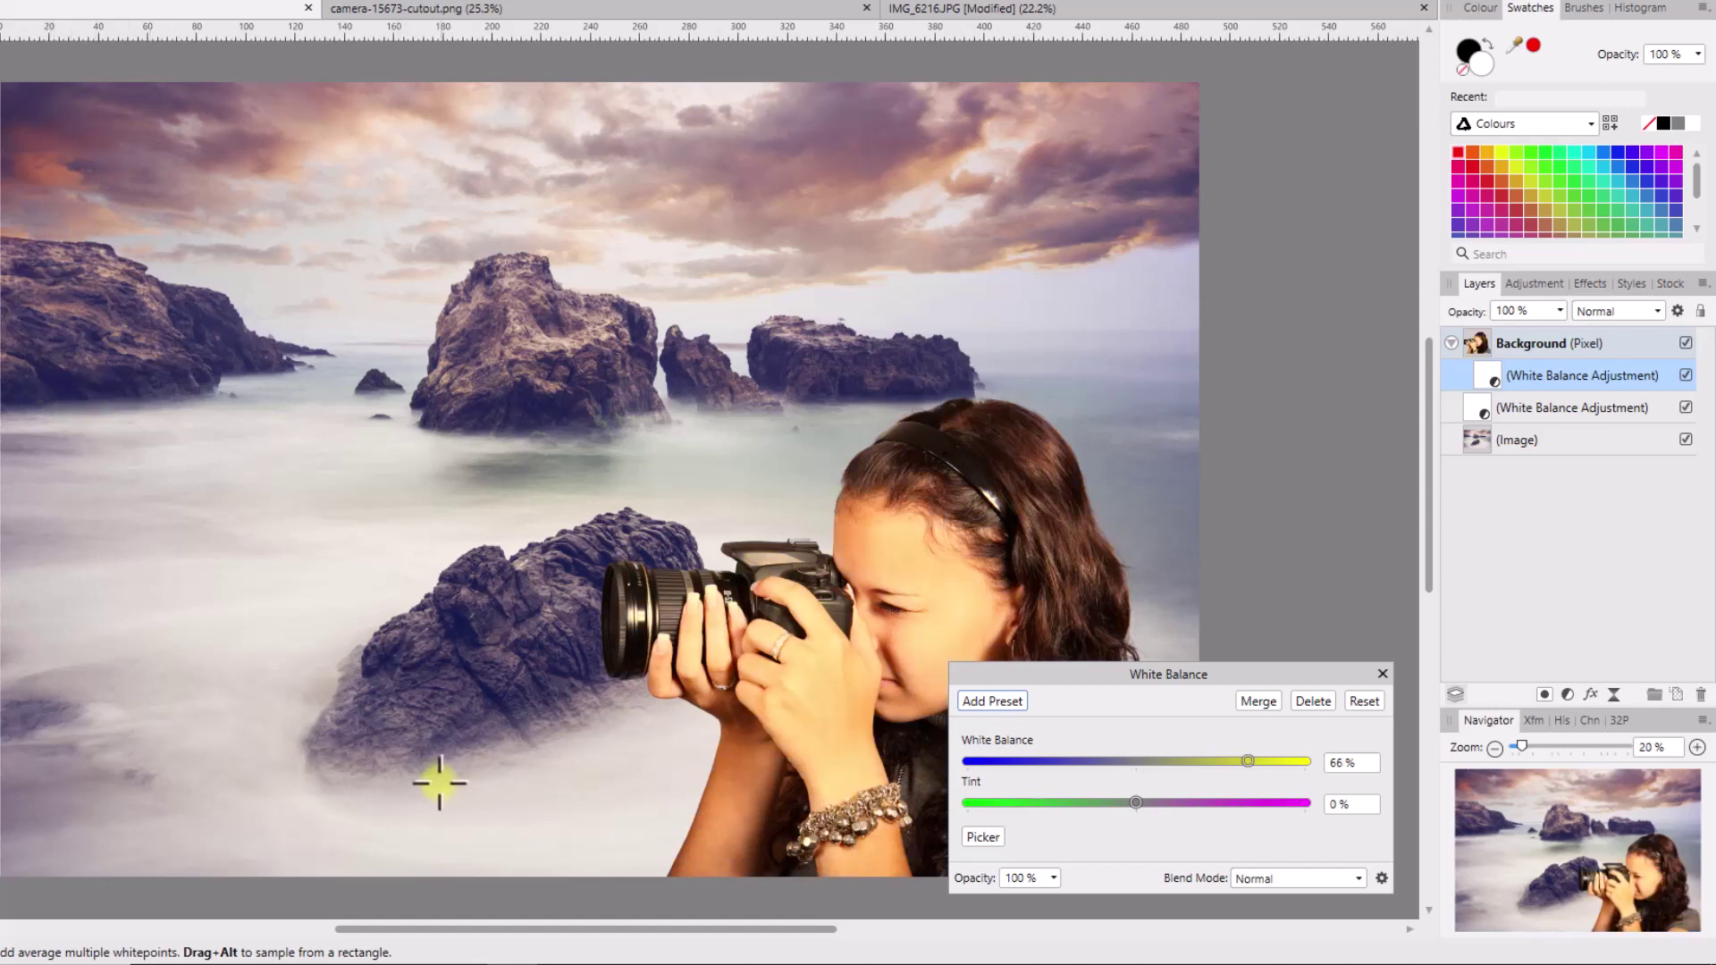
pyautogui.click(465, 764)
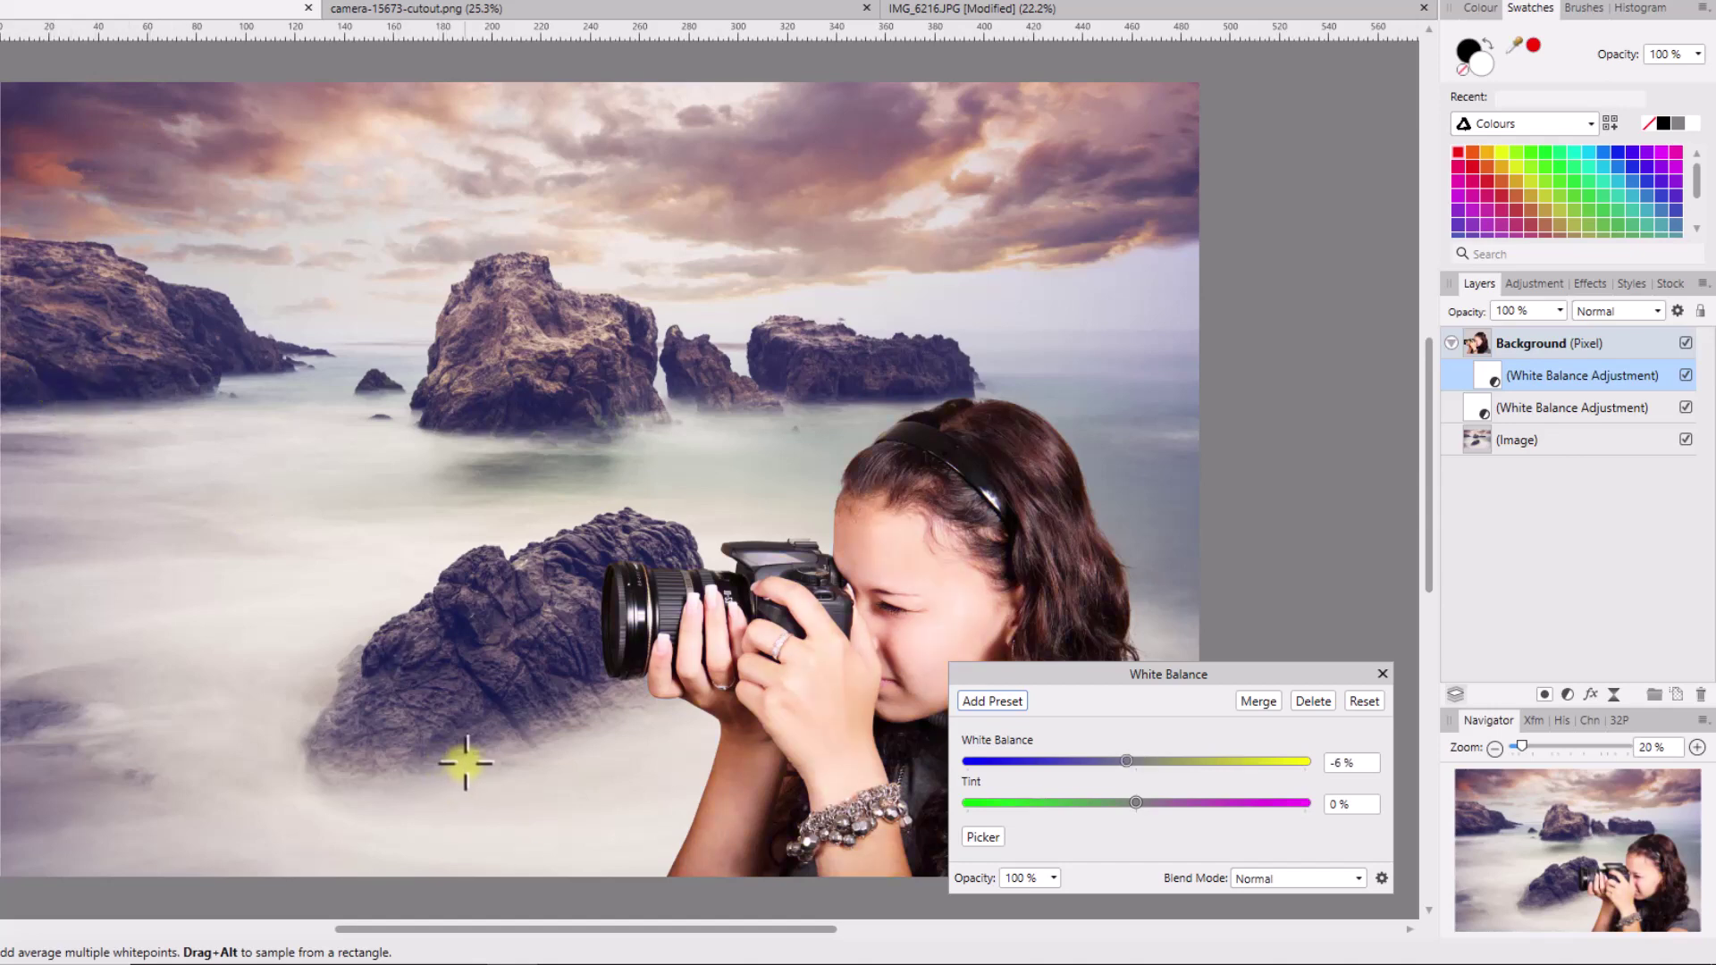
pyautogui.click(1161, 488)
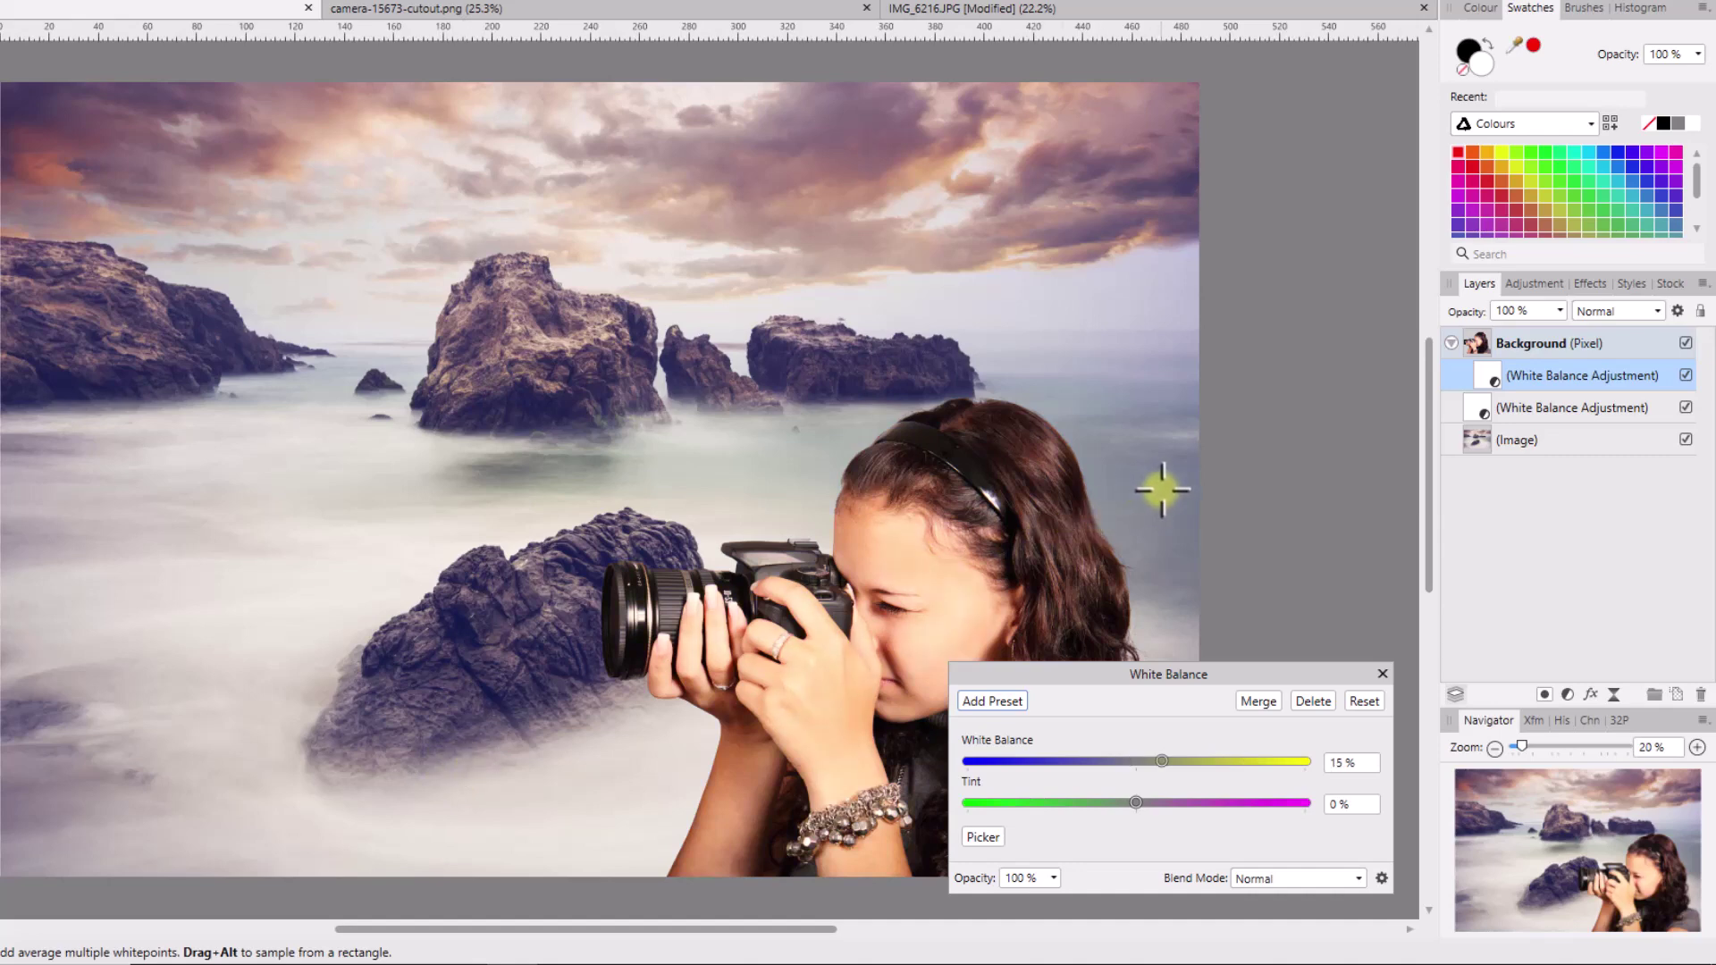
pyautogui.click(1180, 400)
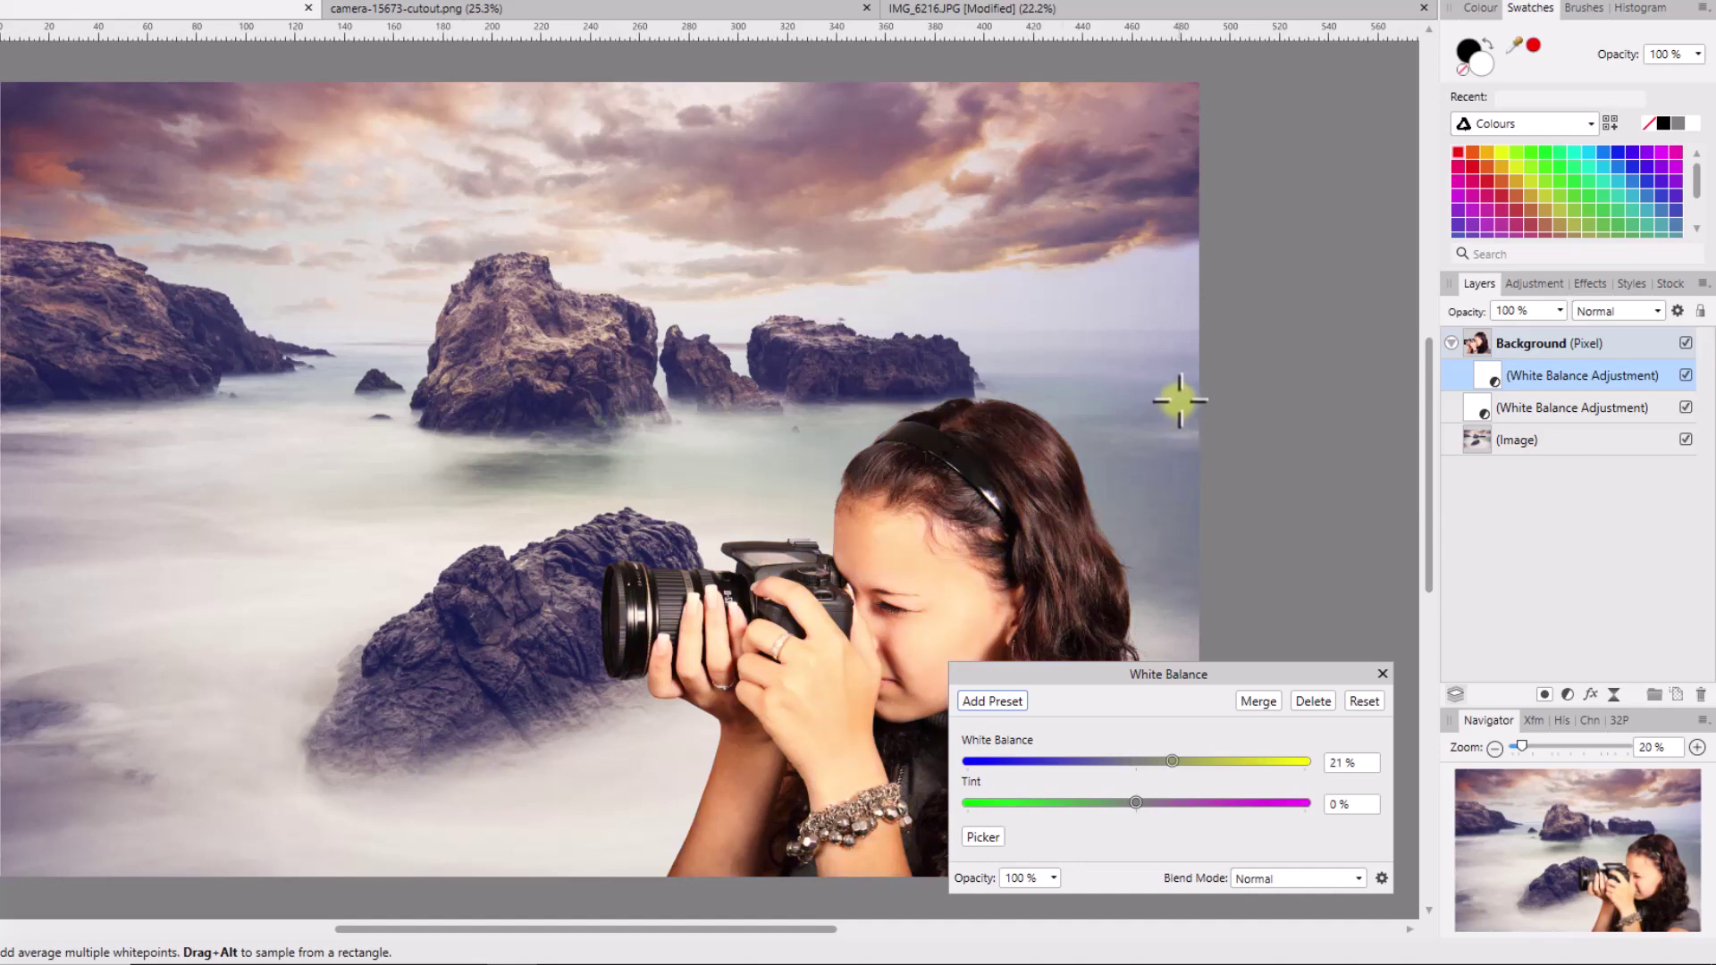
pyautogui.click(1162, 308)
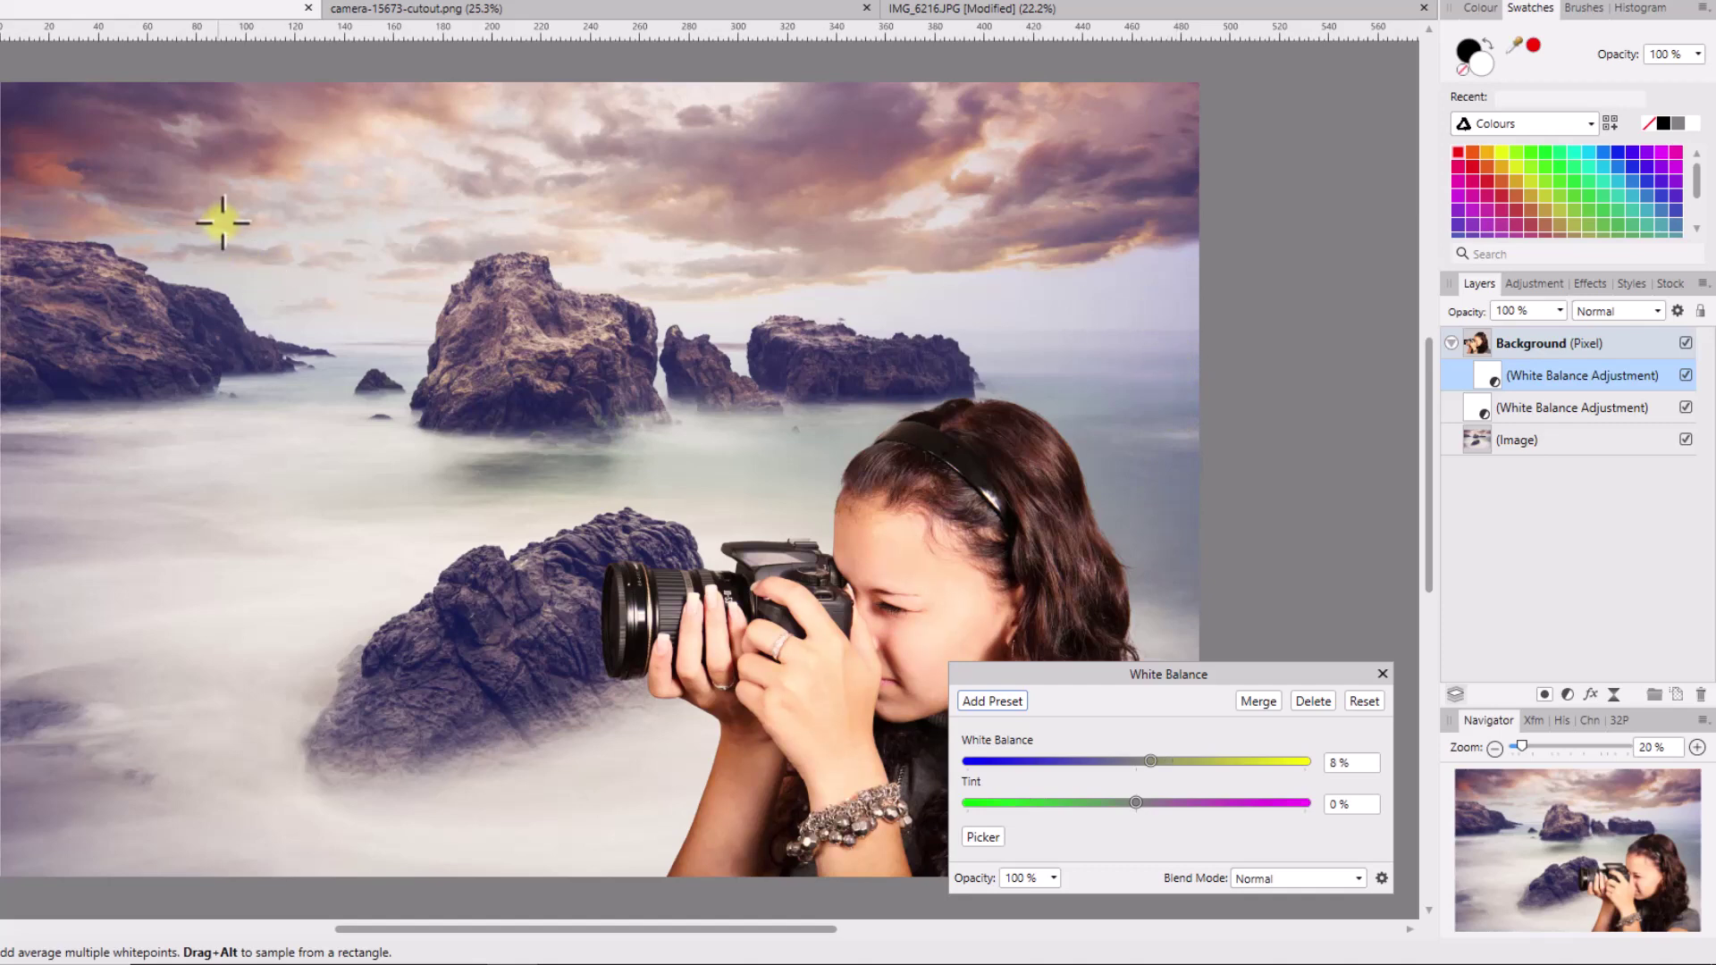
# Step: Sample the whitepoint from the clouds above the far-left rocks and compare the woman with the nested adjustment hidden and shown
pyautogui.click(256, 172)
pyautogui.click(1378, 669)
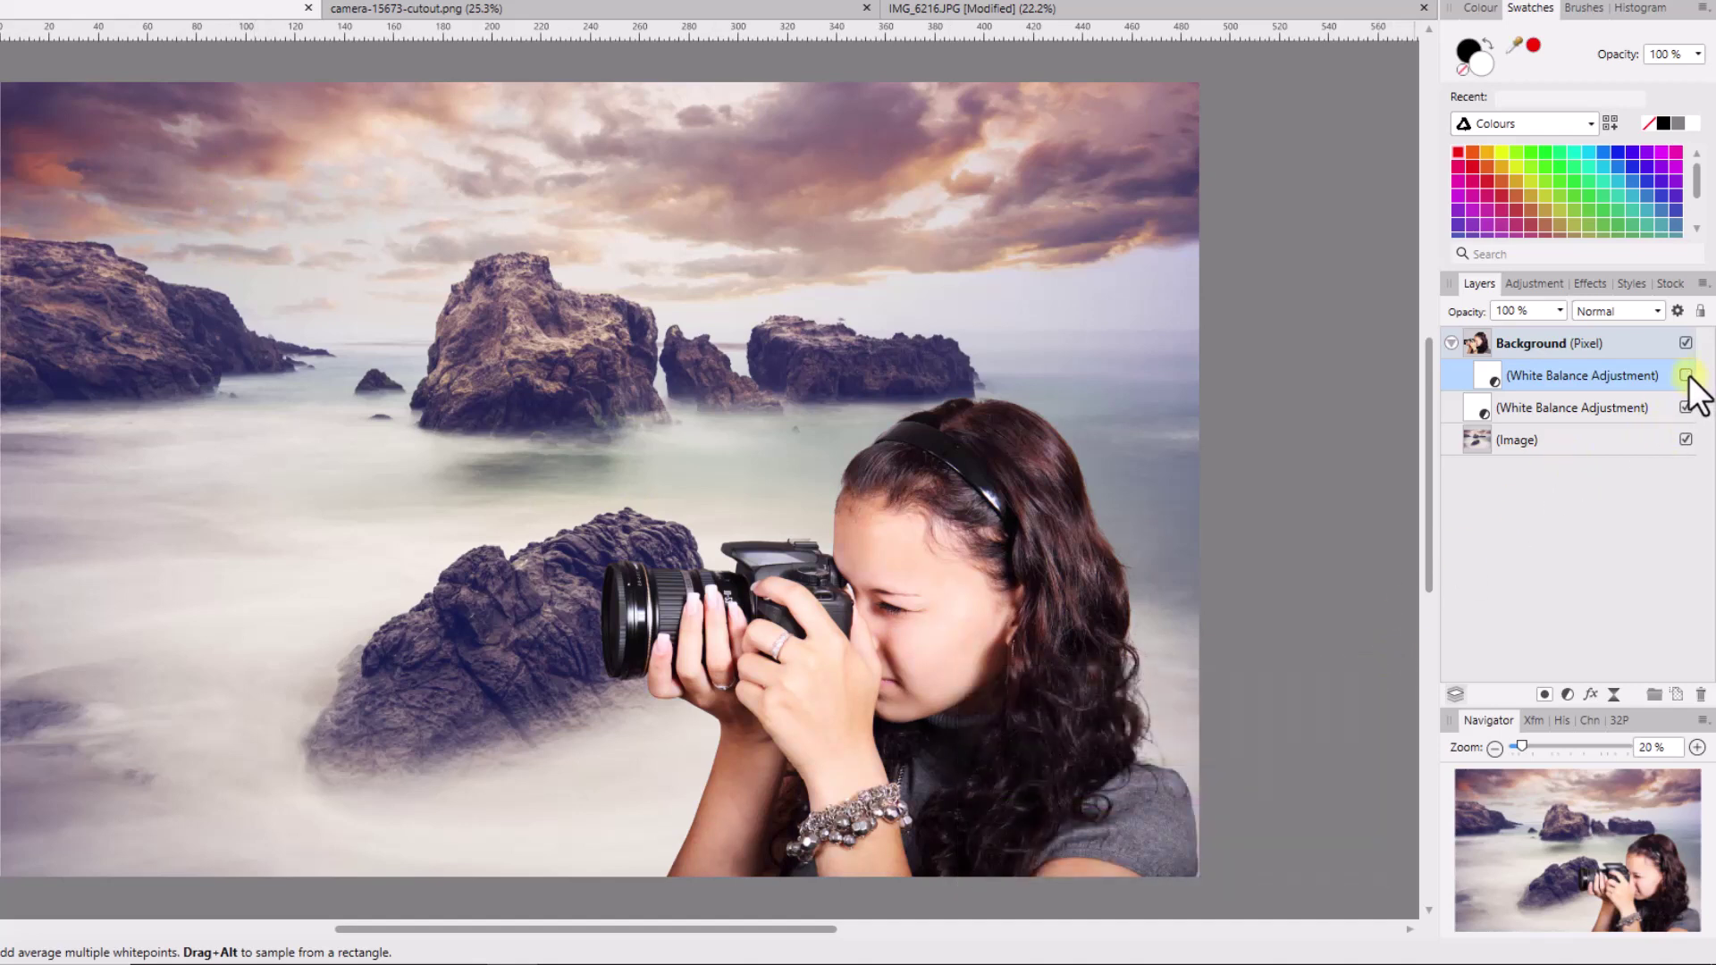
pyautogui.click(1686, 375)
pyautogui.click(1686, 375)
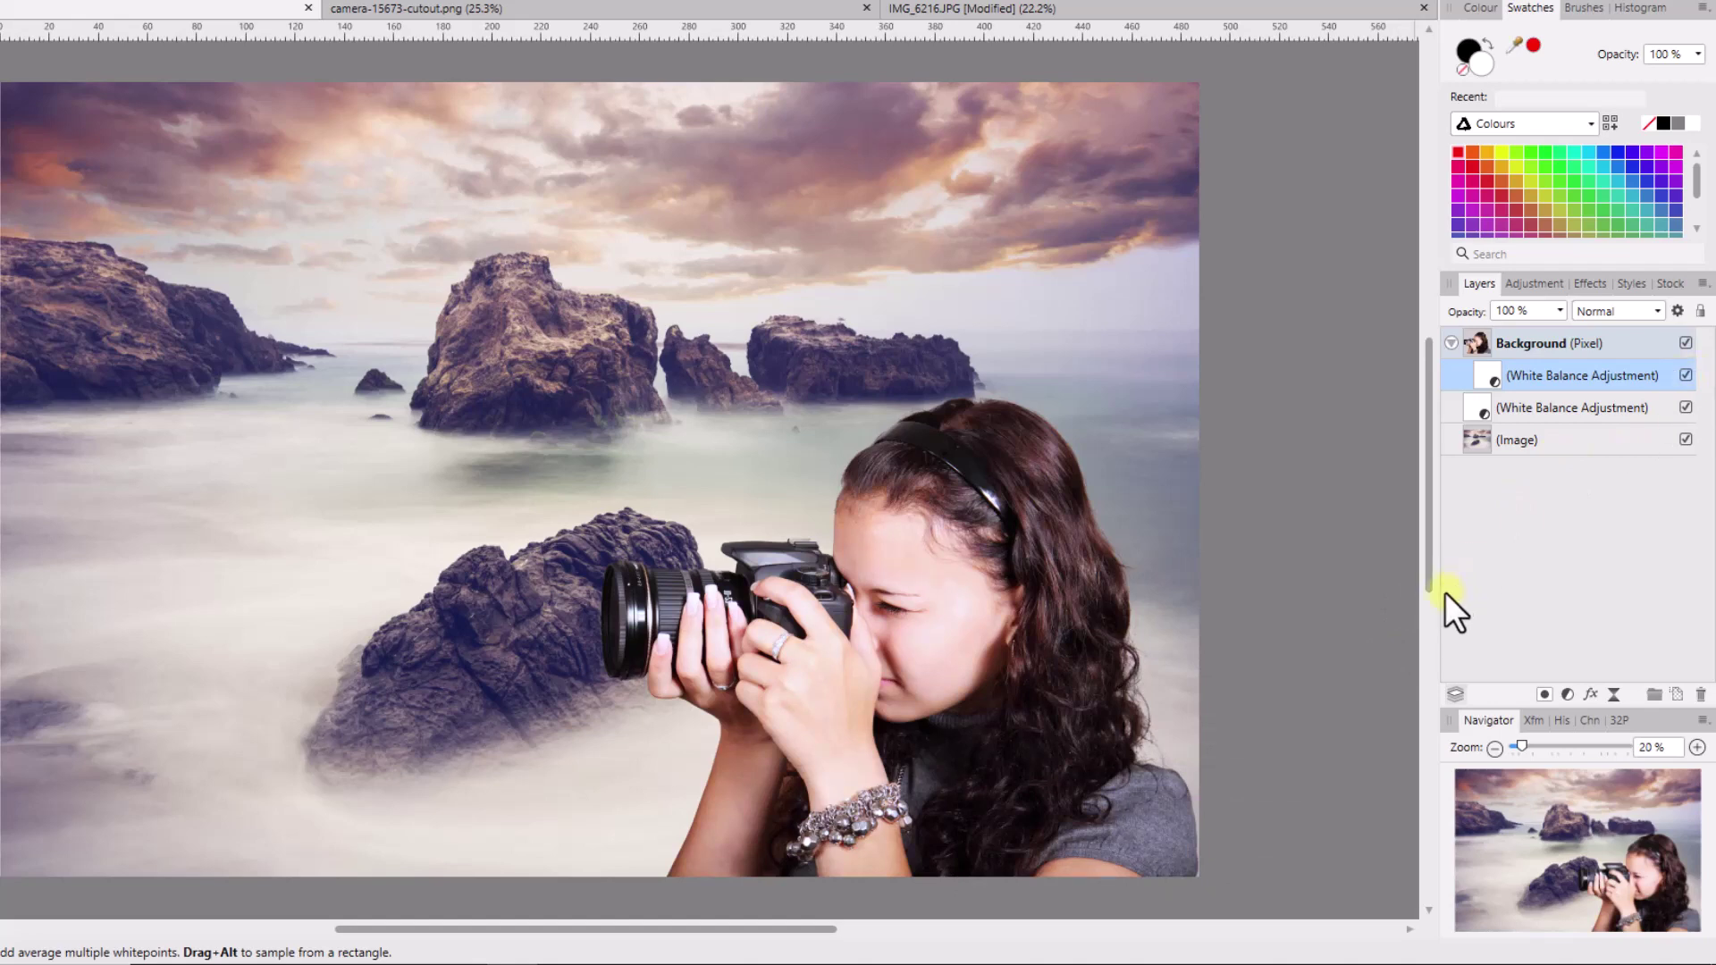